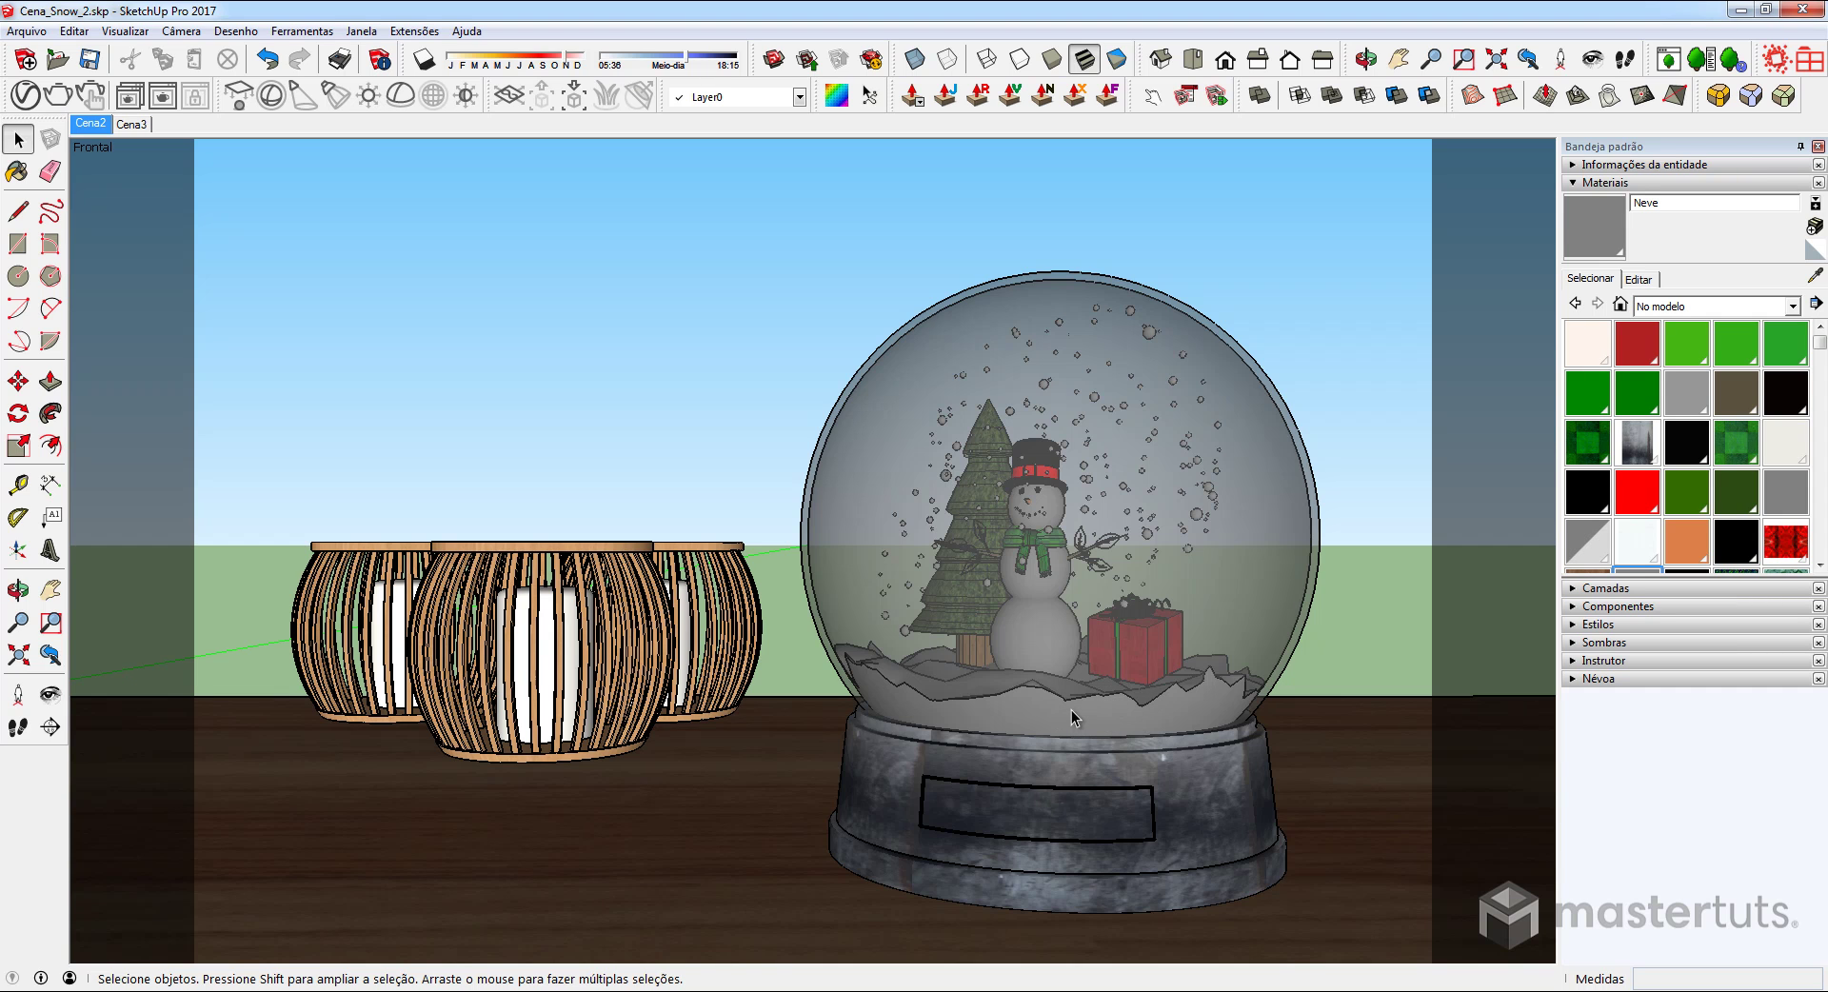
Load the earlier close-up render, draw a render region over the snow and gift, then minimize the window
click(163, 96)
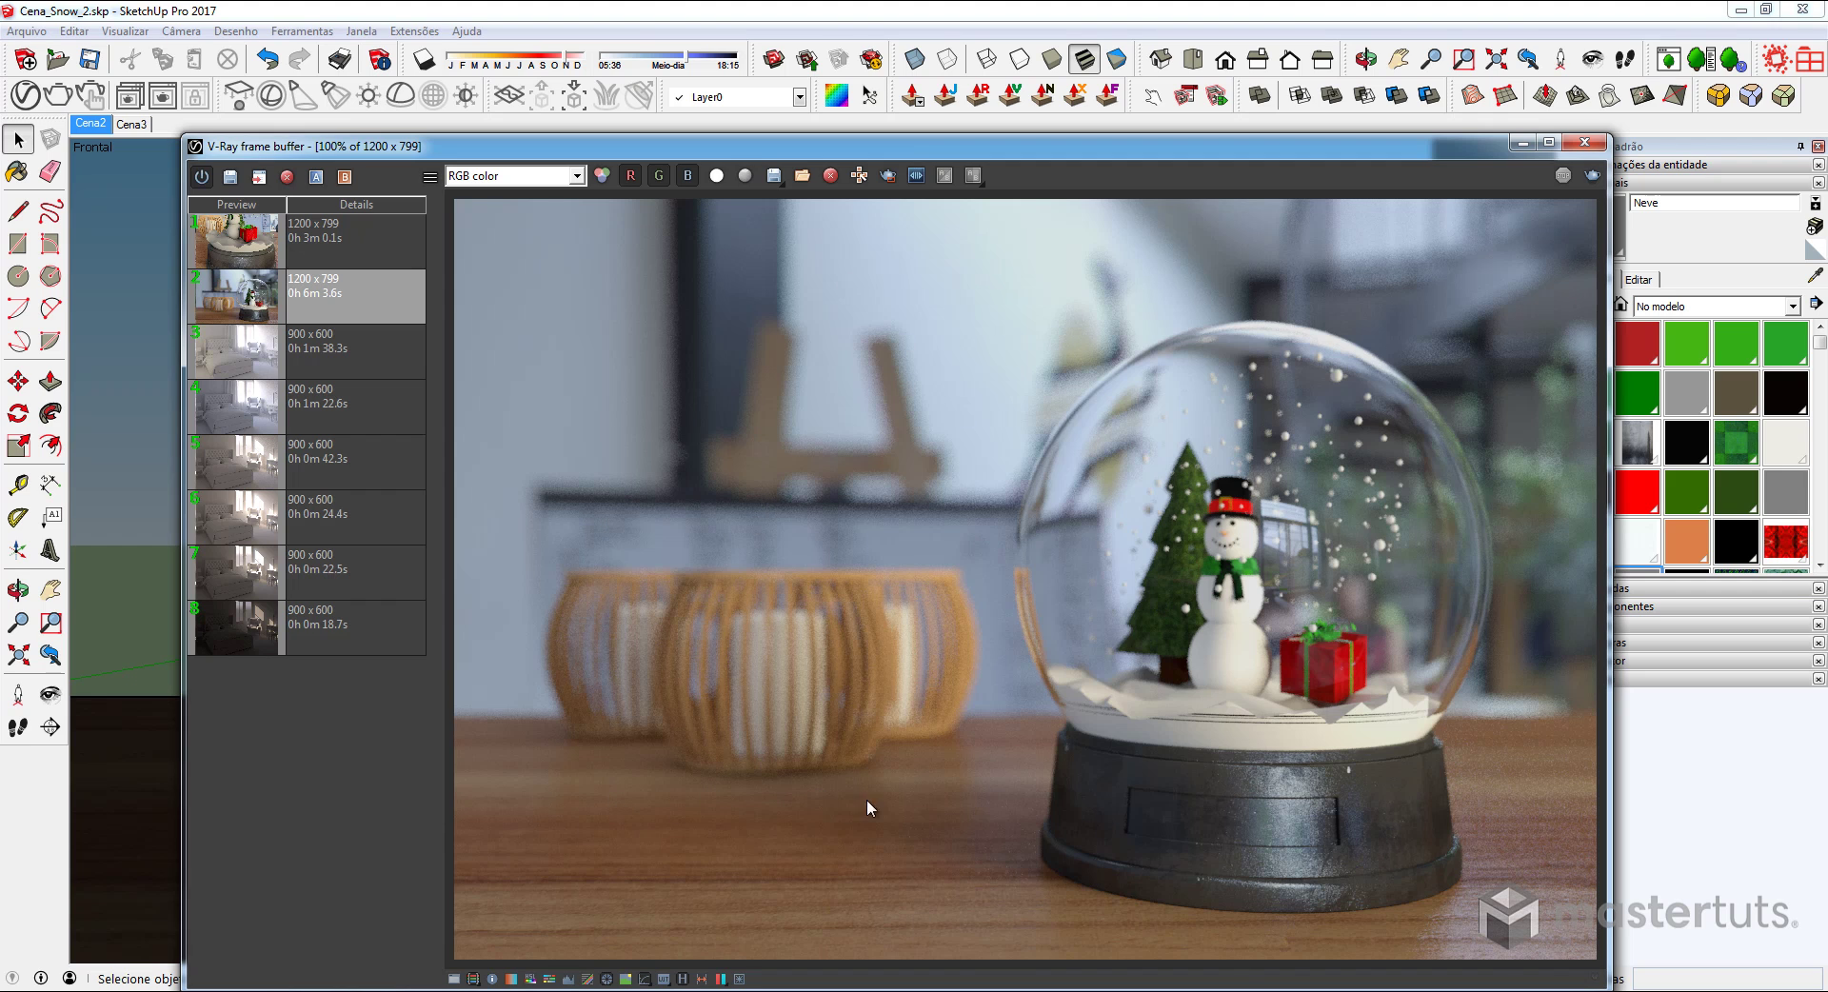
double_click(239, 243)
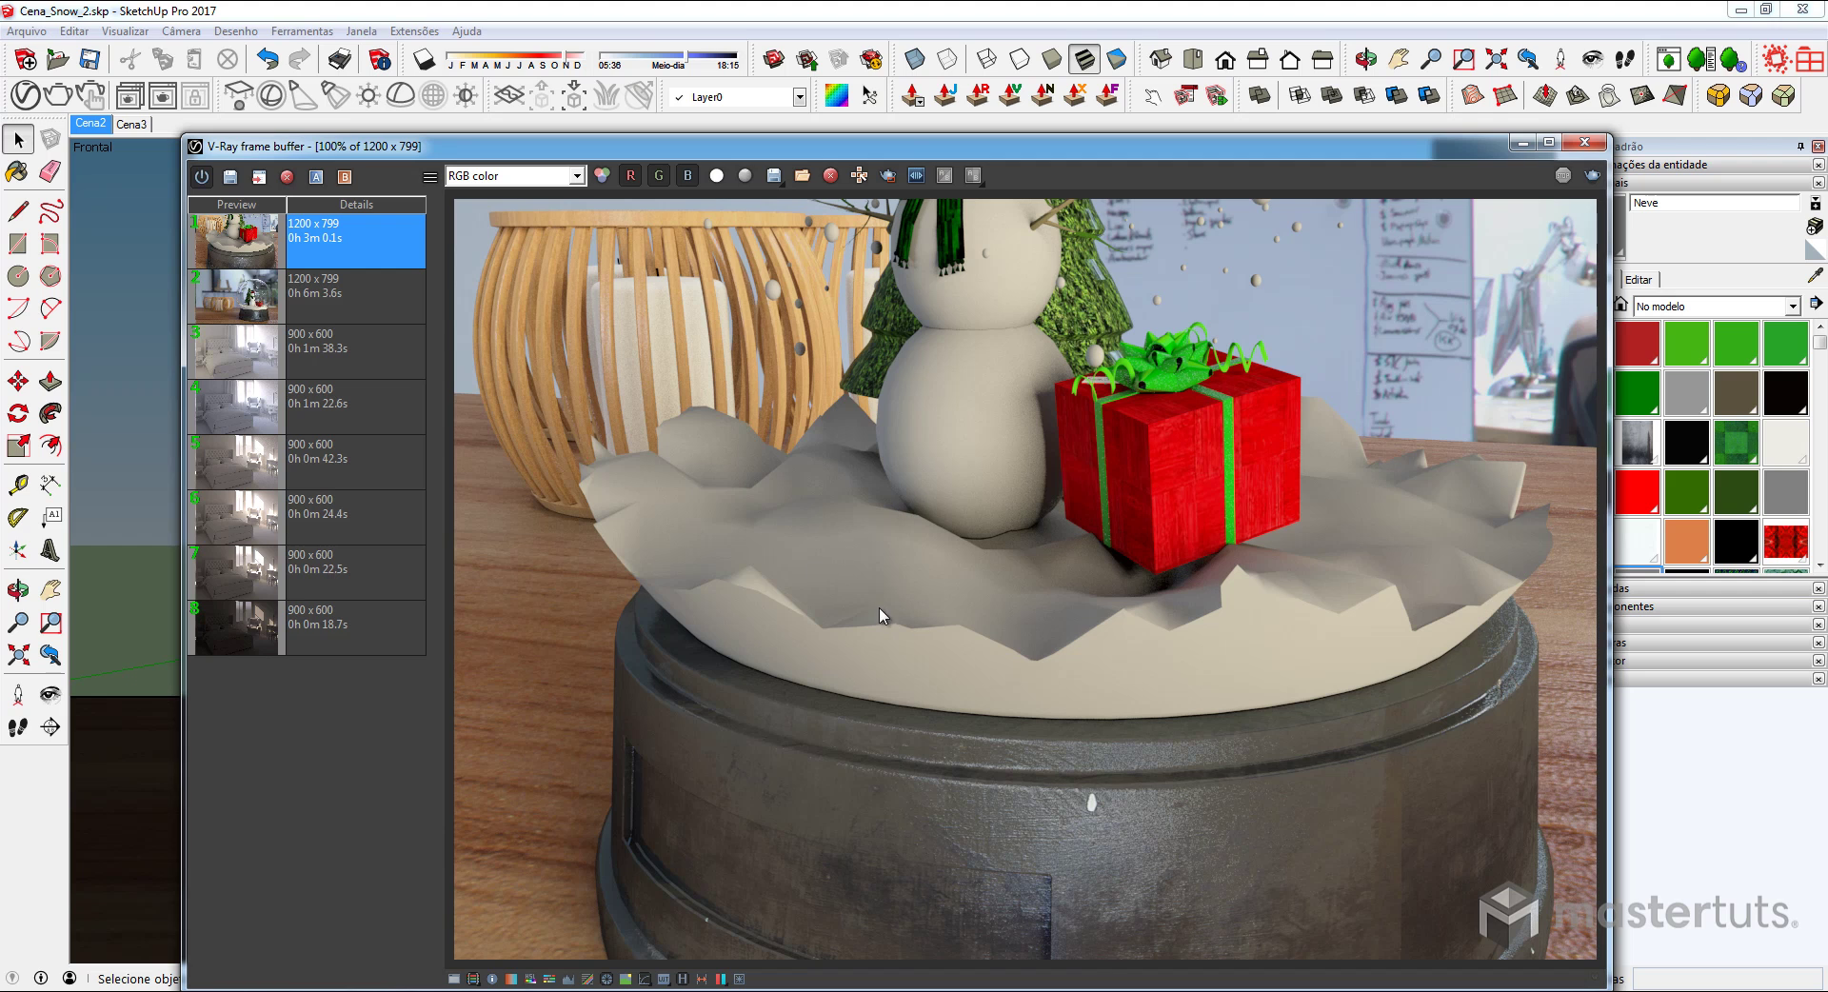
click(887, 175)
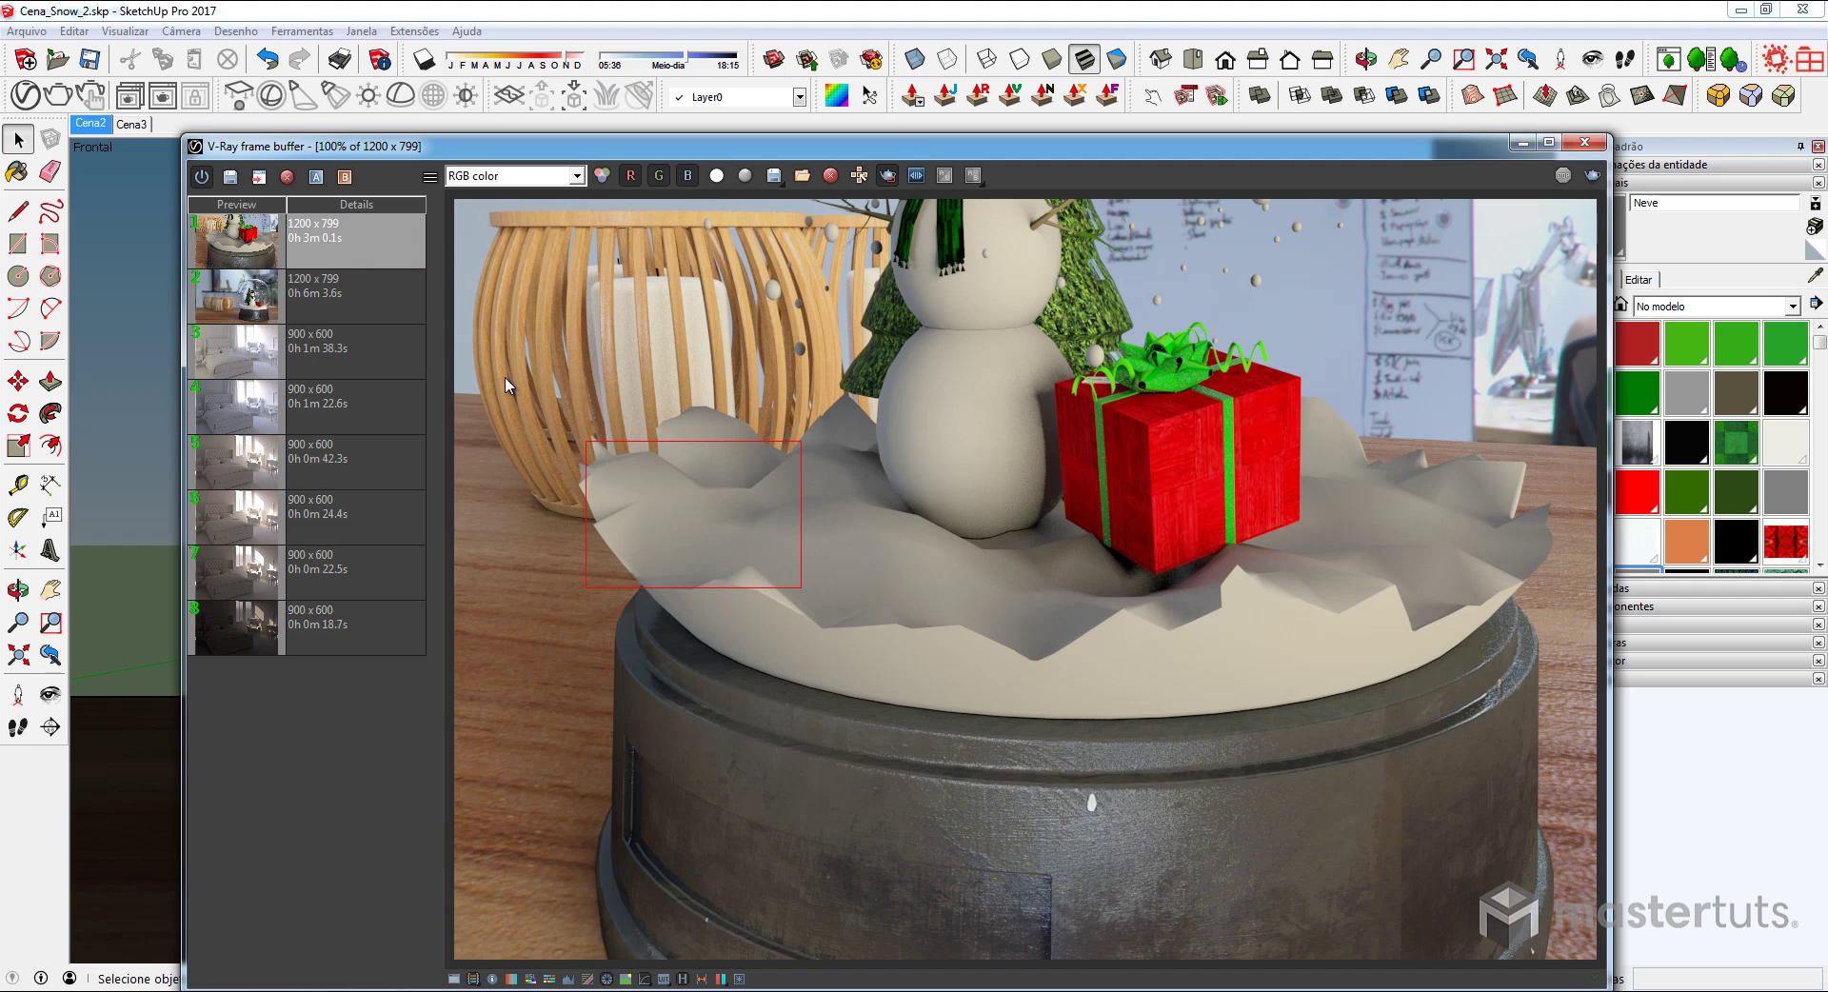
mouse_move(580, 350)
mouse_down()
mouse_move(1549, 732)
mouse_move(1585, 728)
mouse_up()
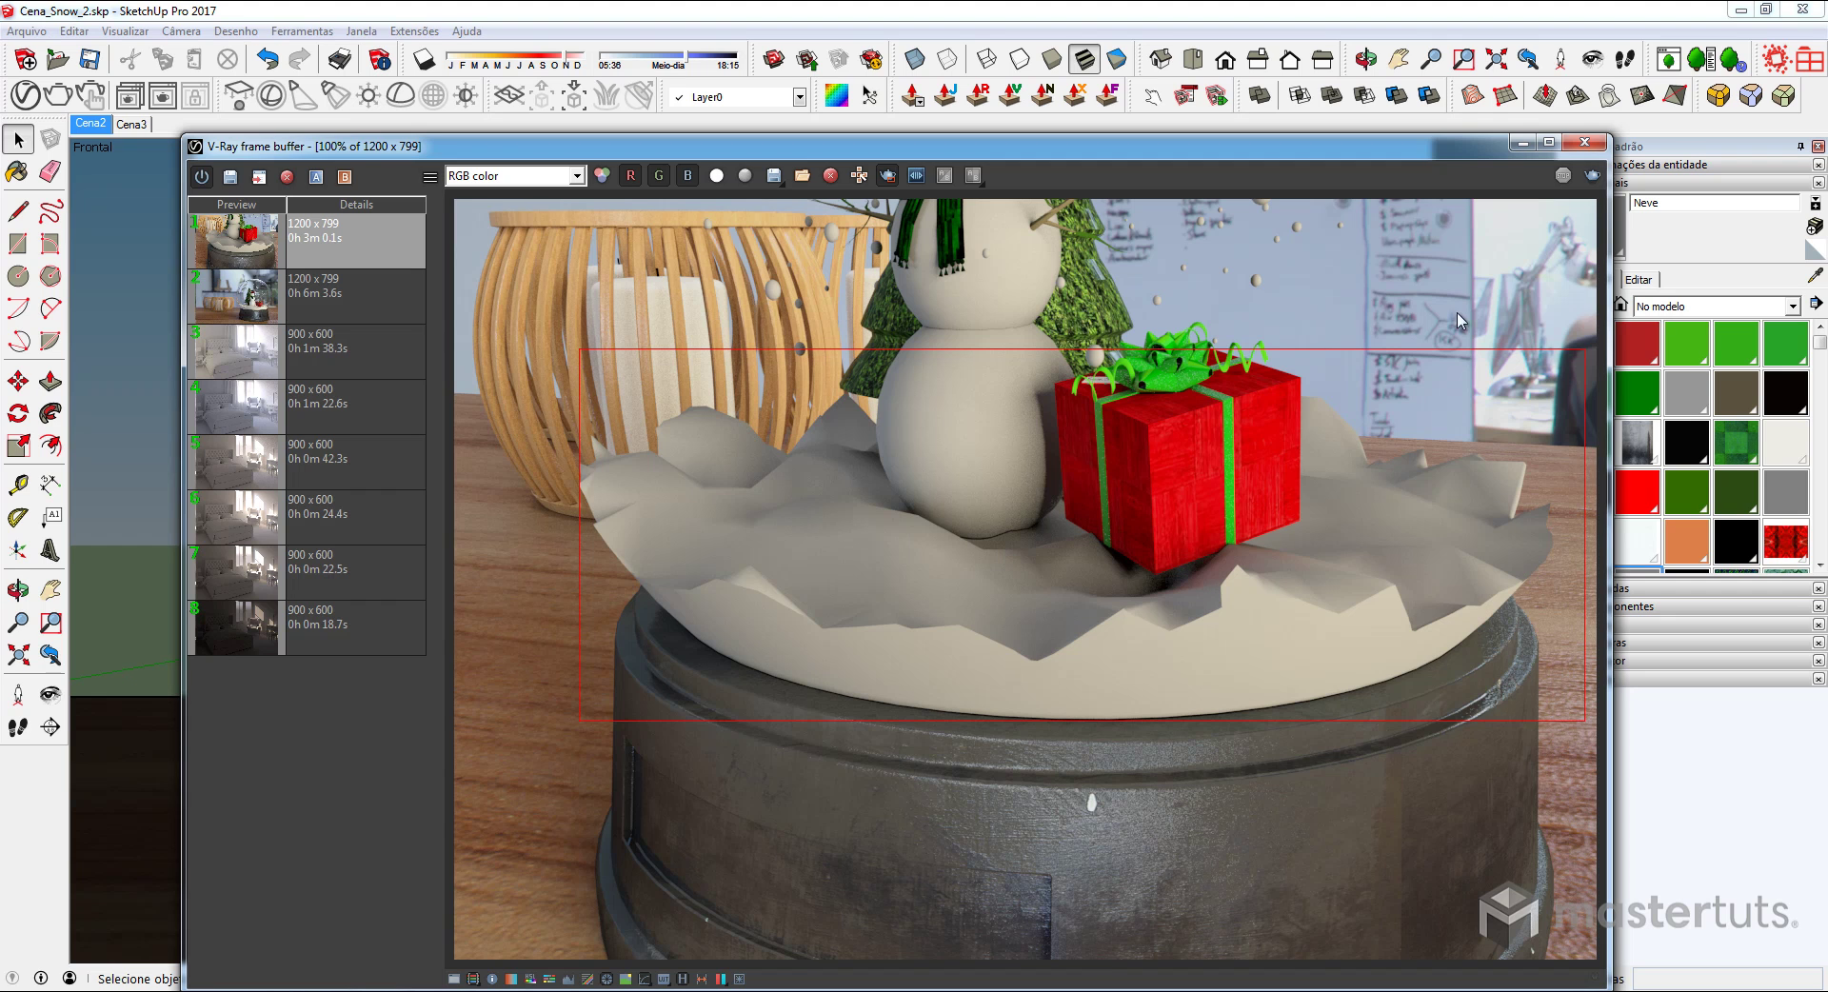
click(1522, 143)
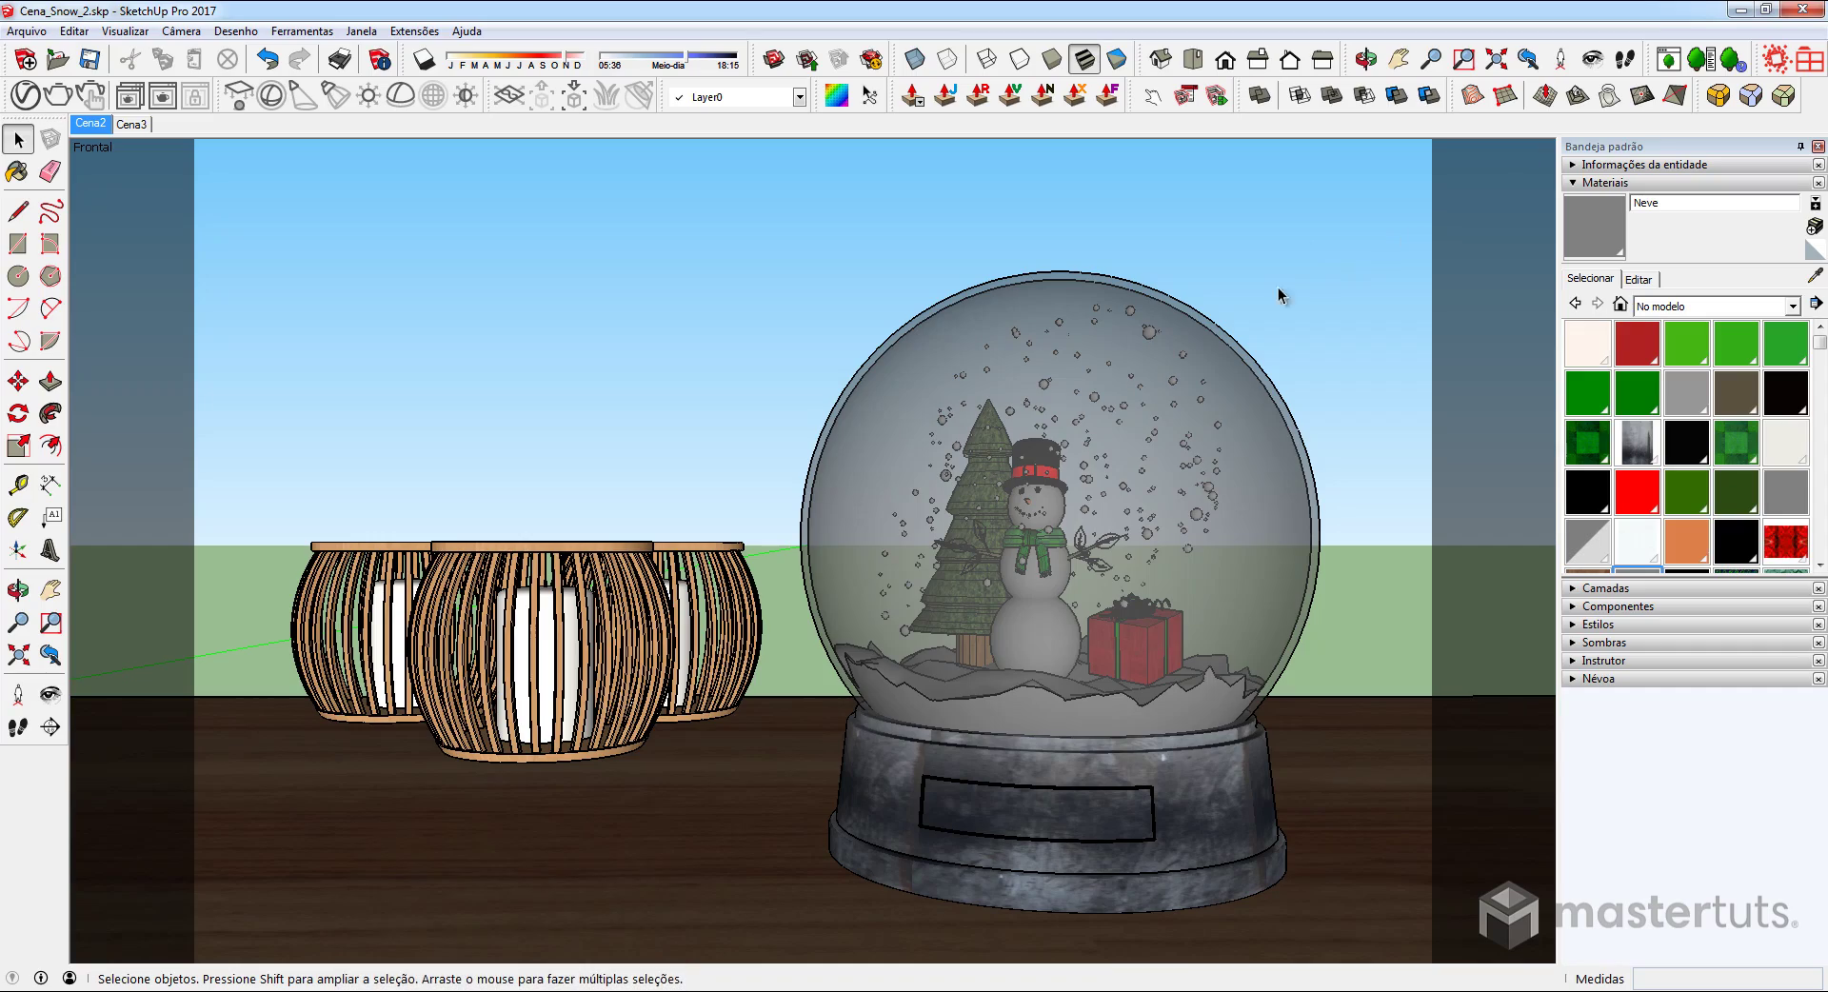
Switch to the Cena3 scene and add a VRayBRDF layer to the Neve material
click(132, 124)
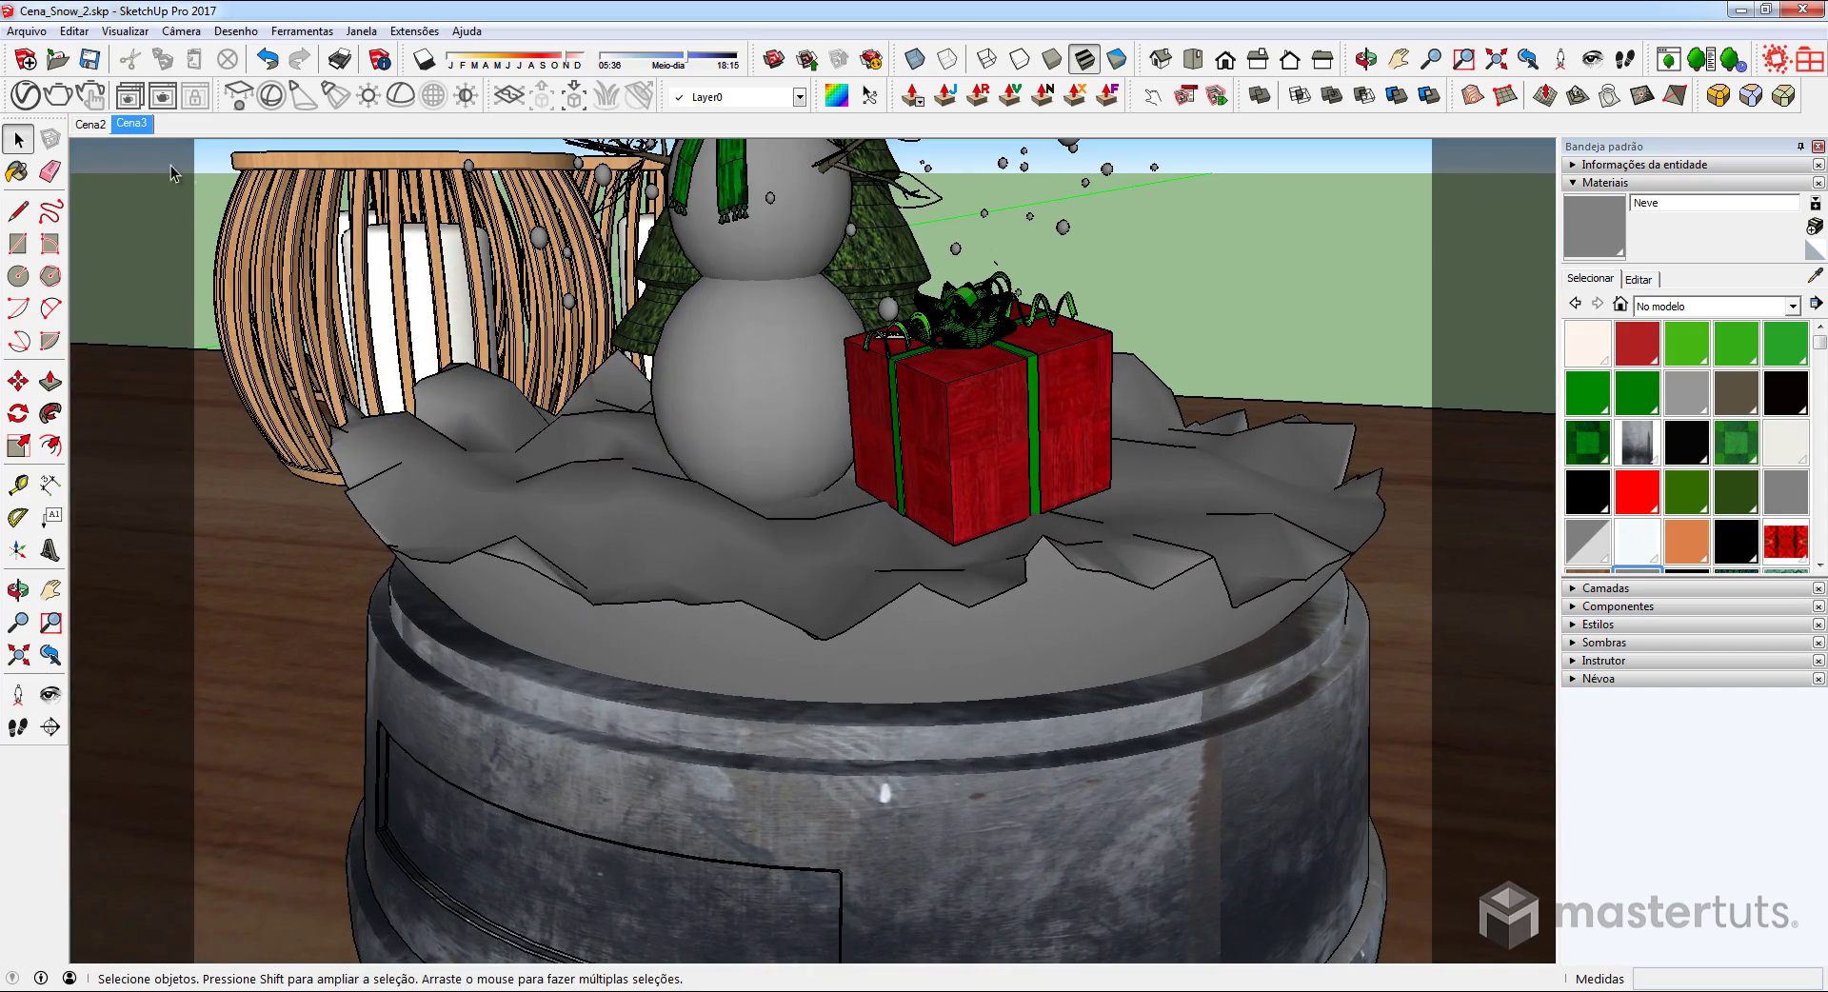
click(27, 95)
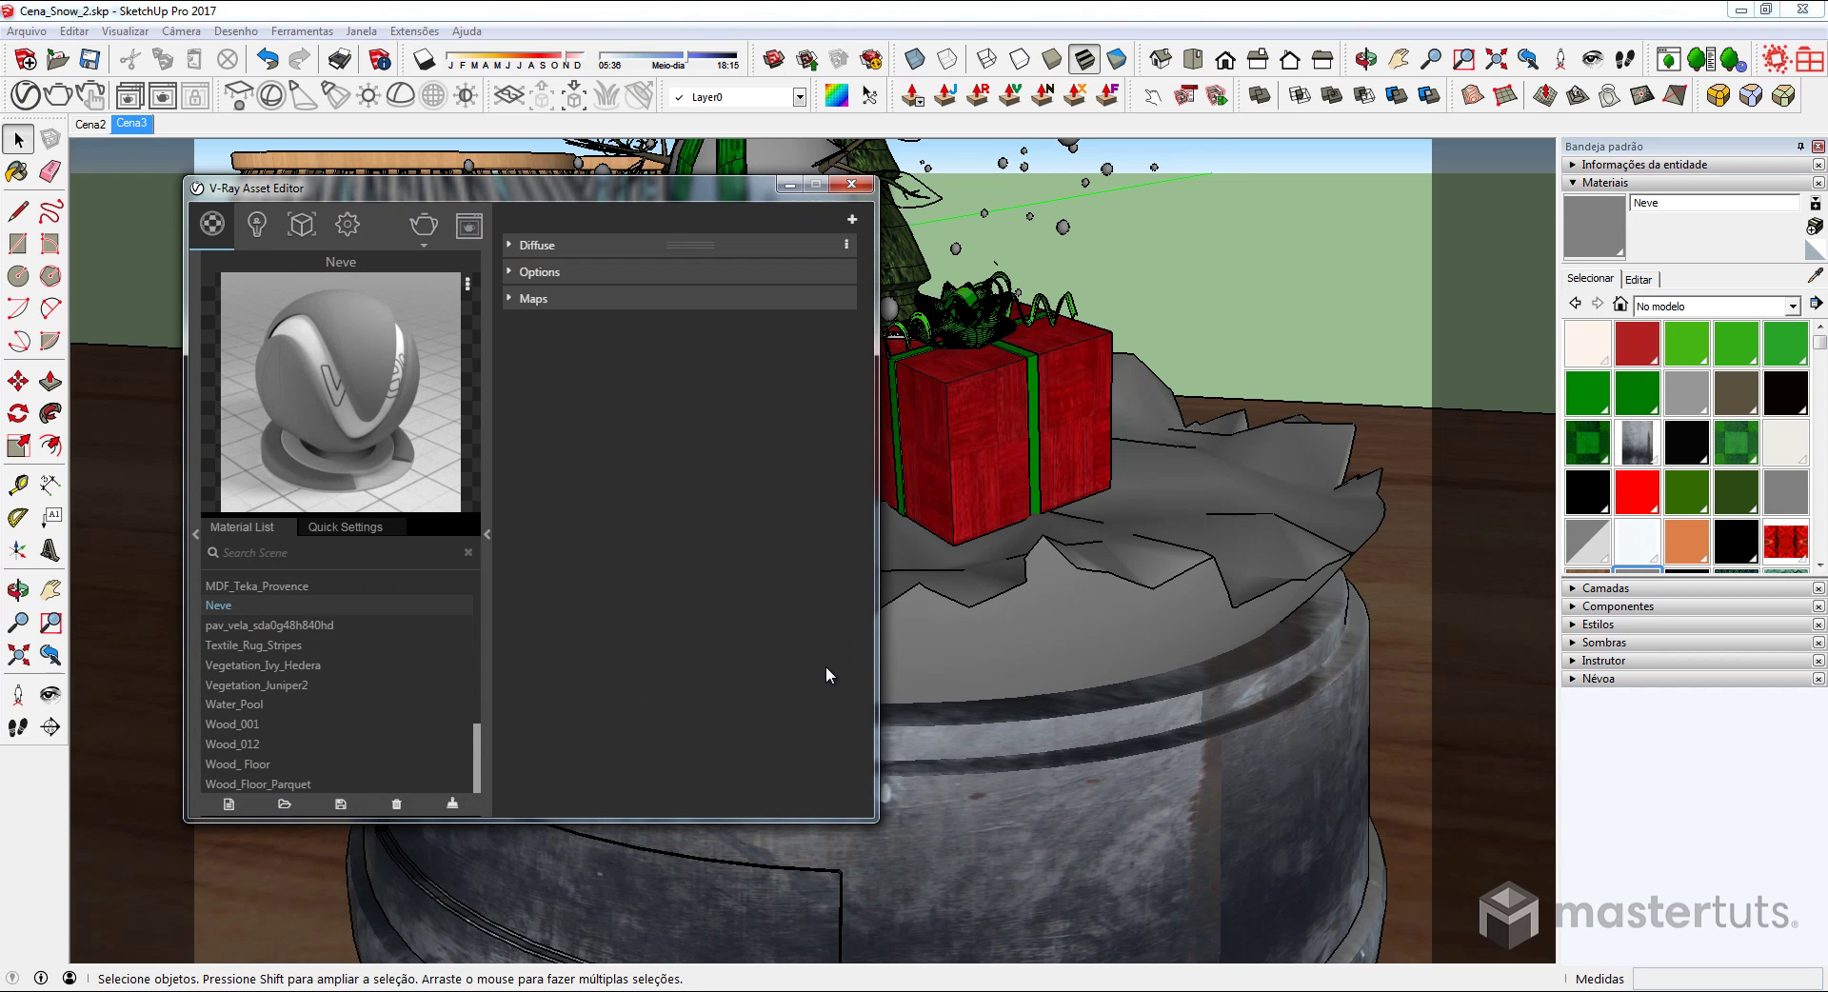
drag(583, 204, 795, 188)
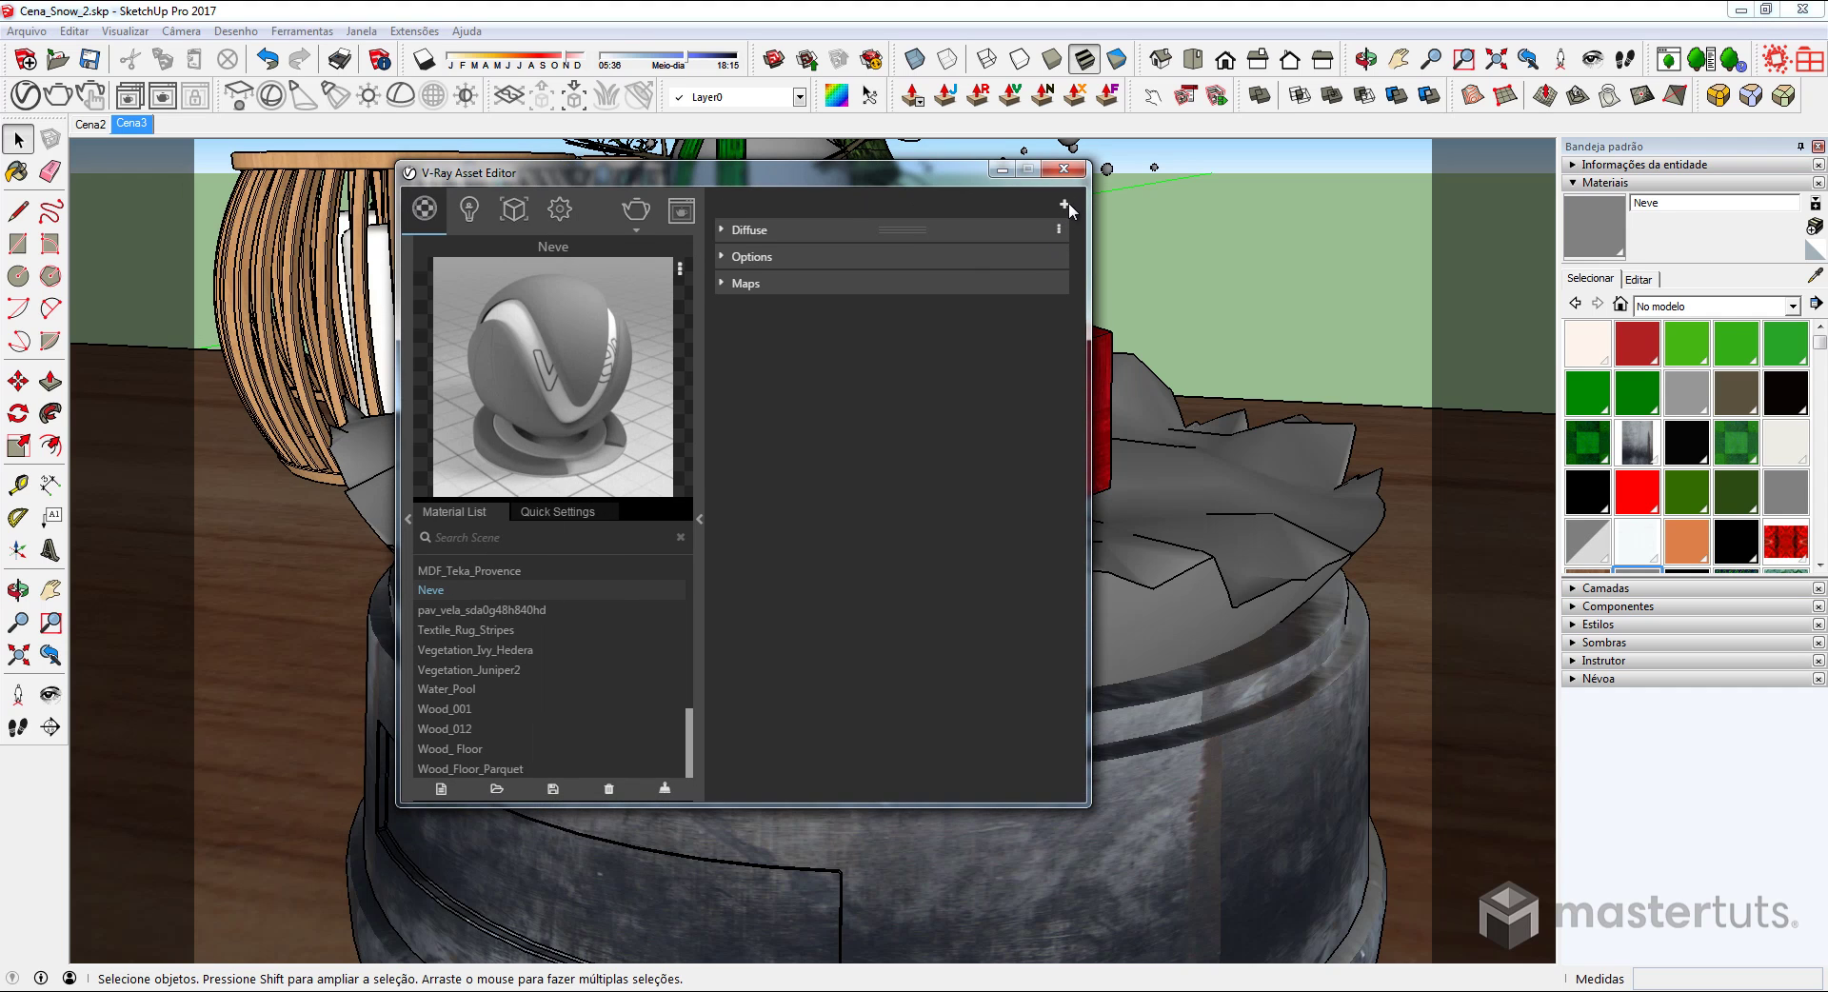
click(1064, 204)
click(1027, 225)
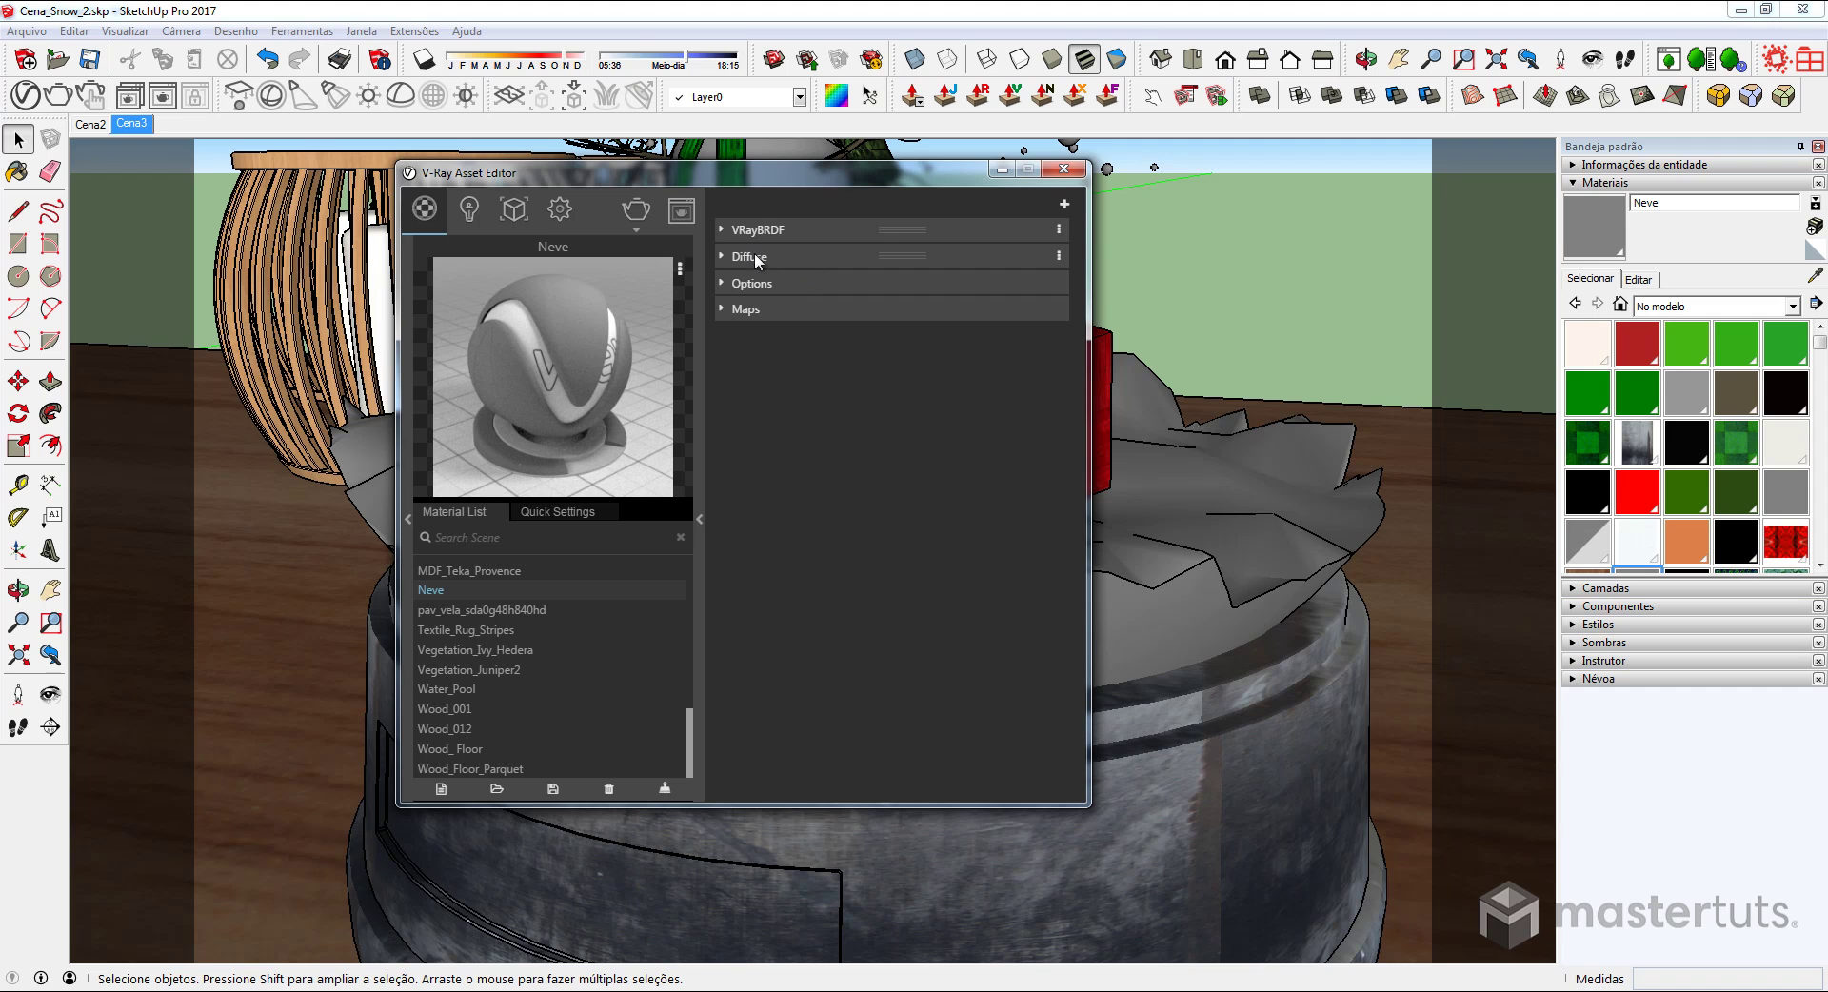
Delete Neve's Diffuse layer and expand the VRayBRDF parameters
click(1058, 254)
click(1038, 314)
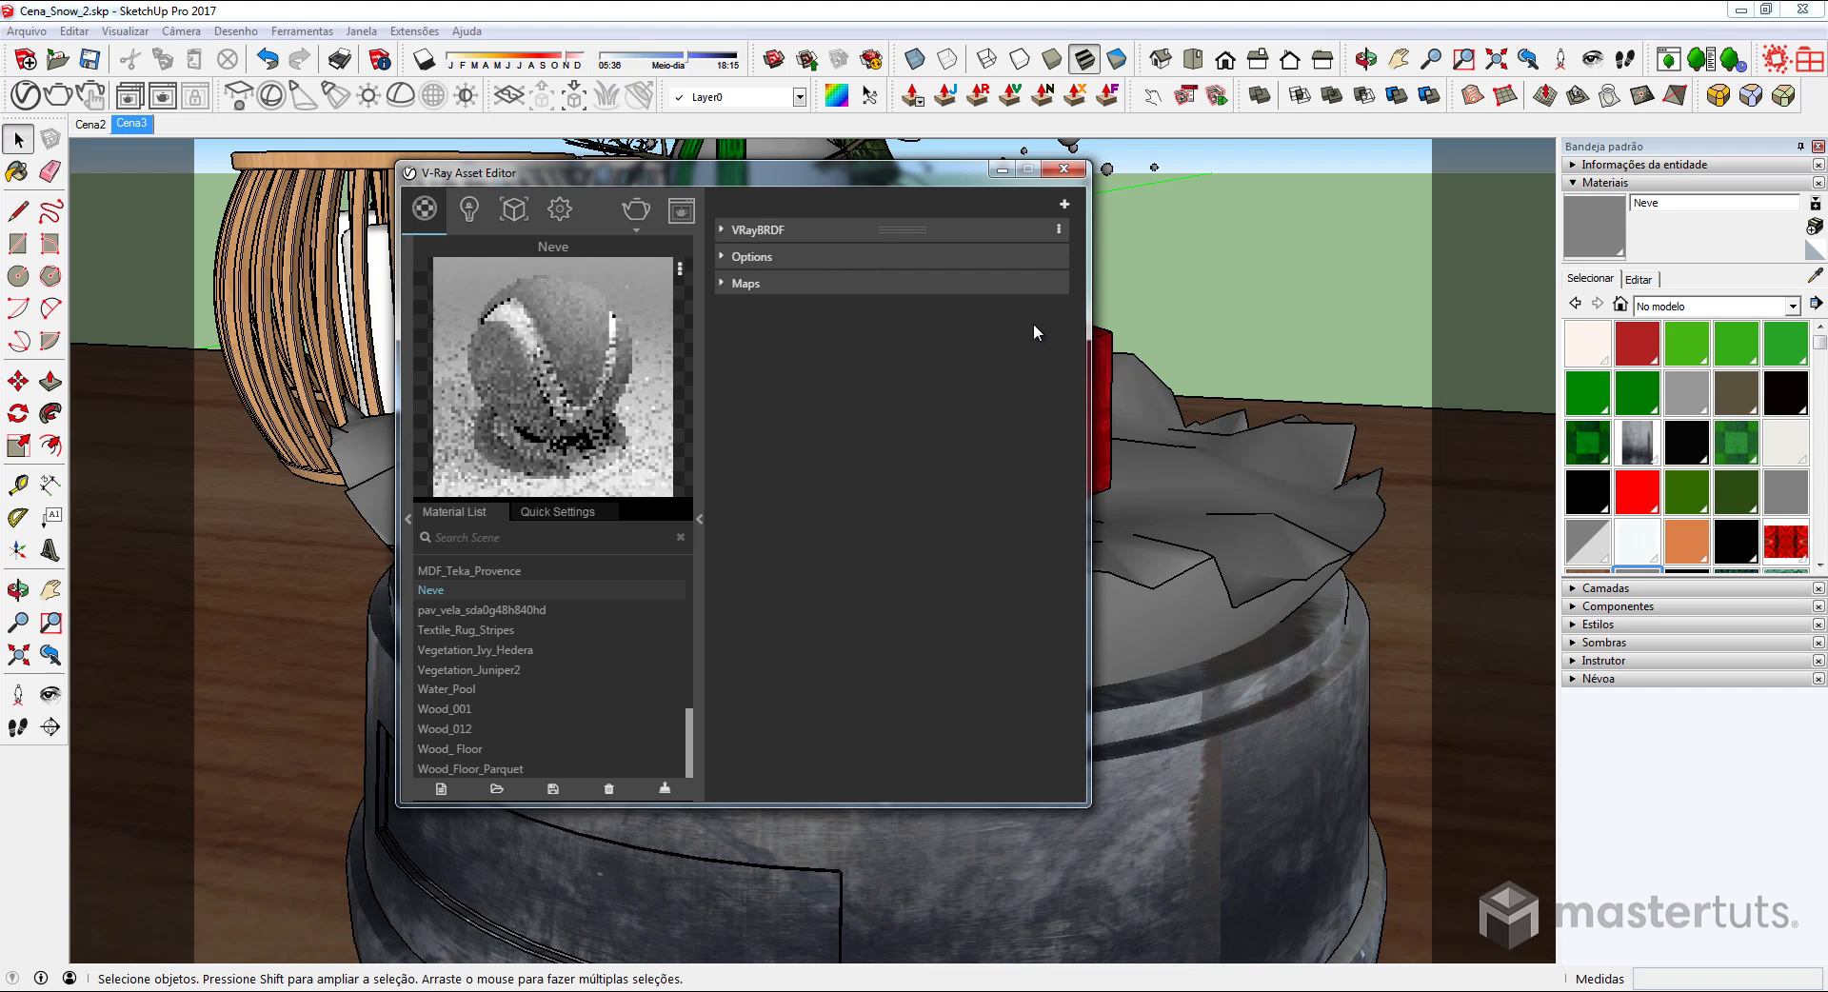
click(802, 229)
click(803, 229)
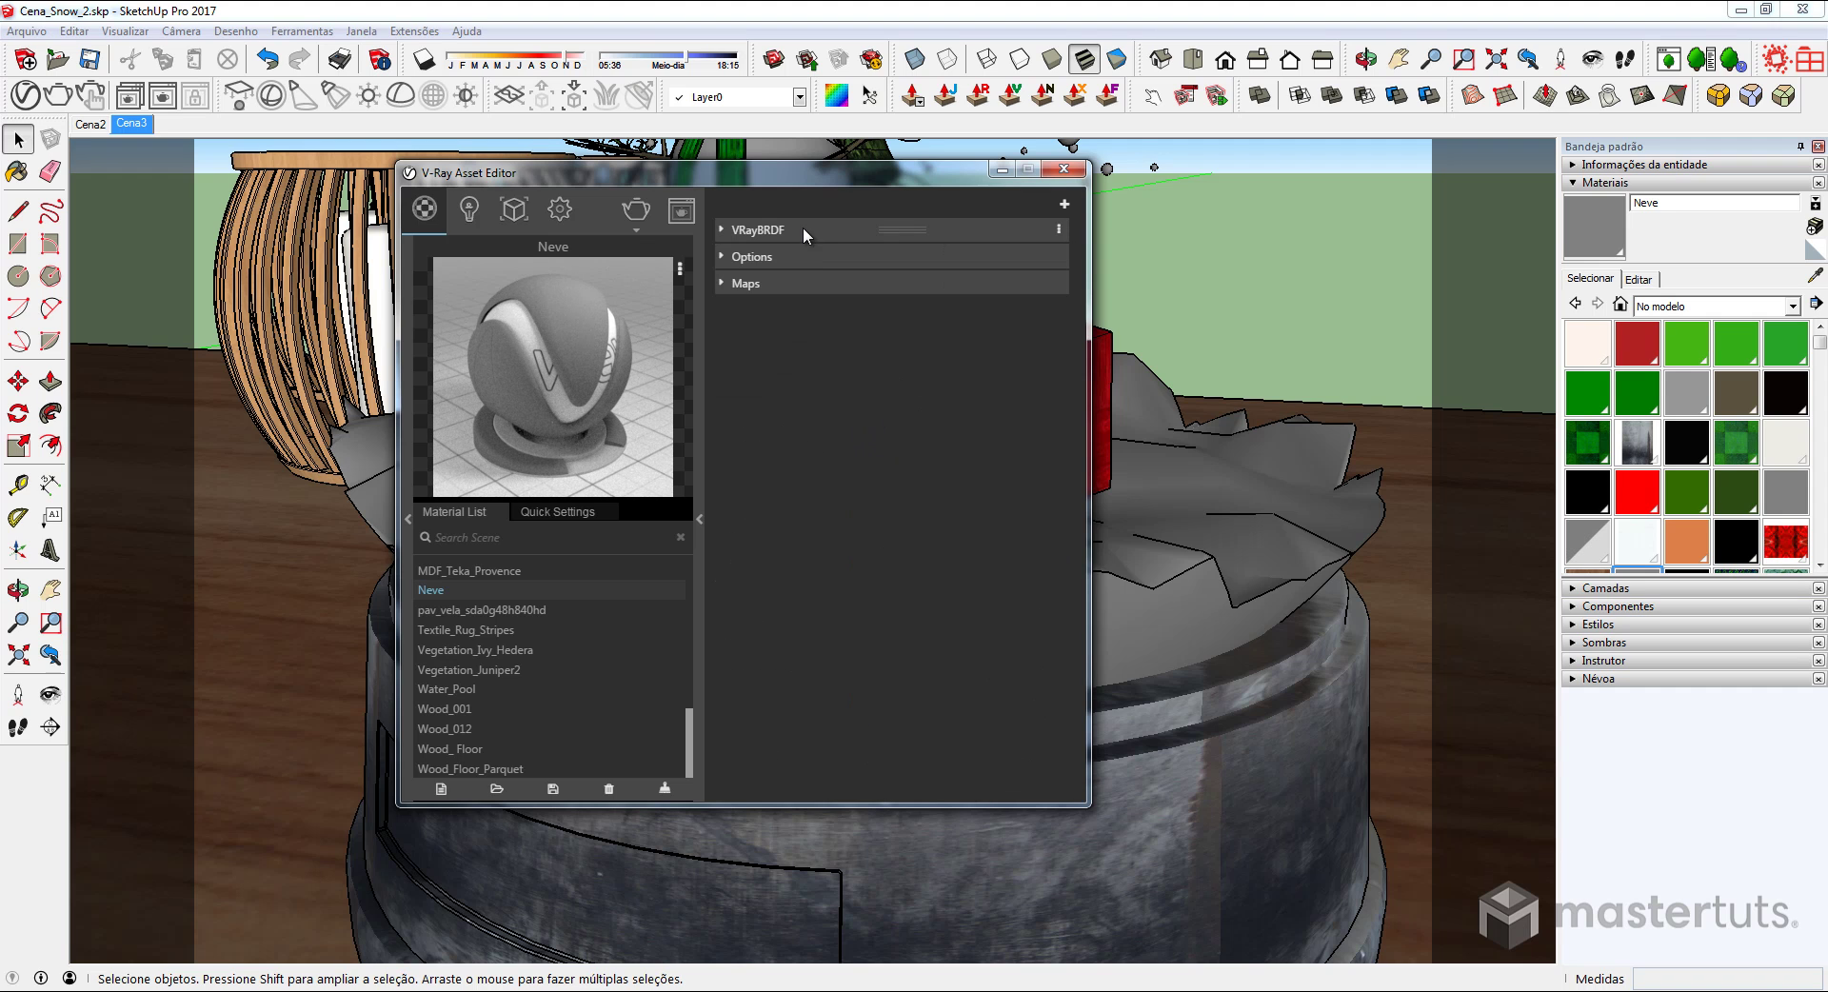
click(801, 231)
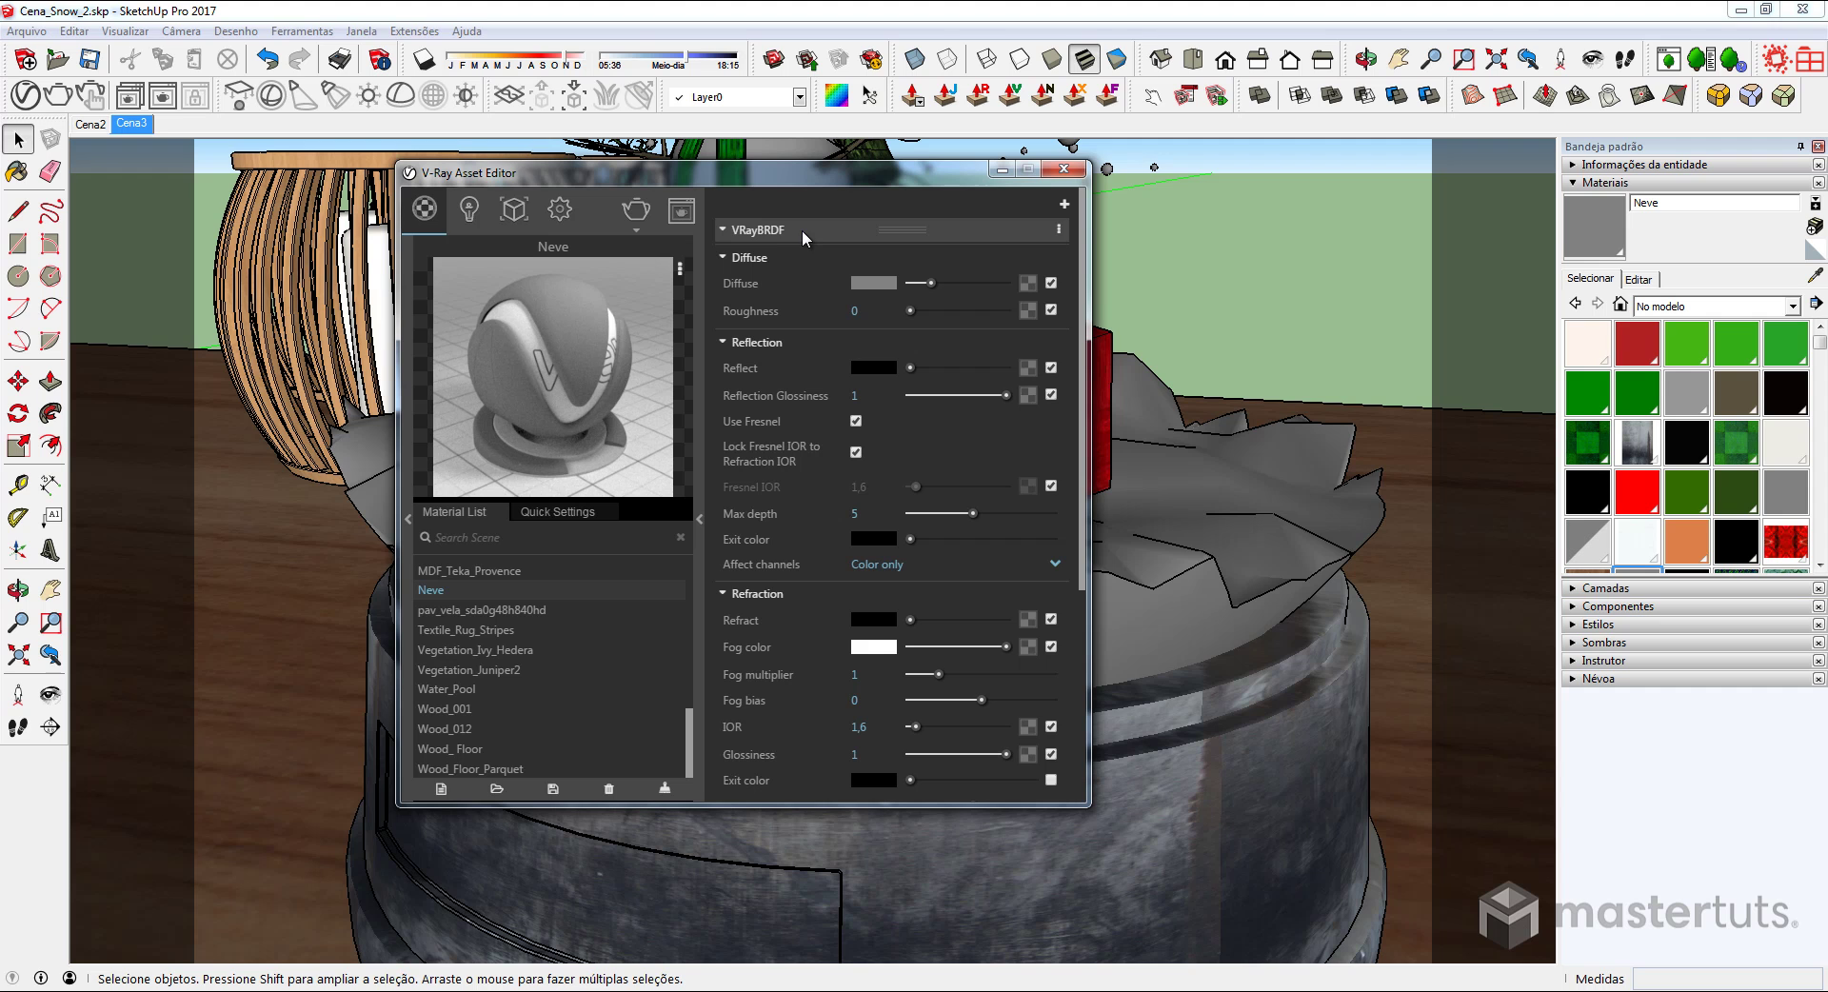
drag(1089, 290, 1090, 524)
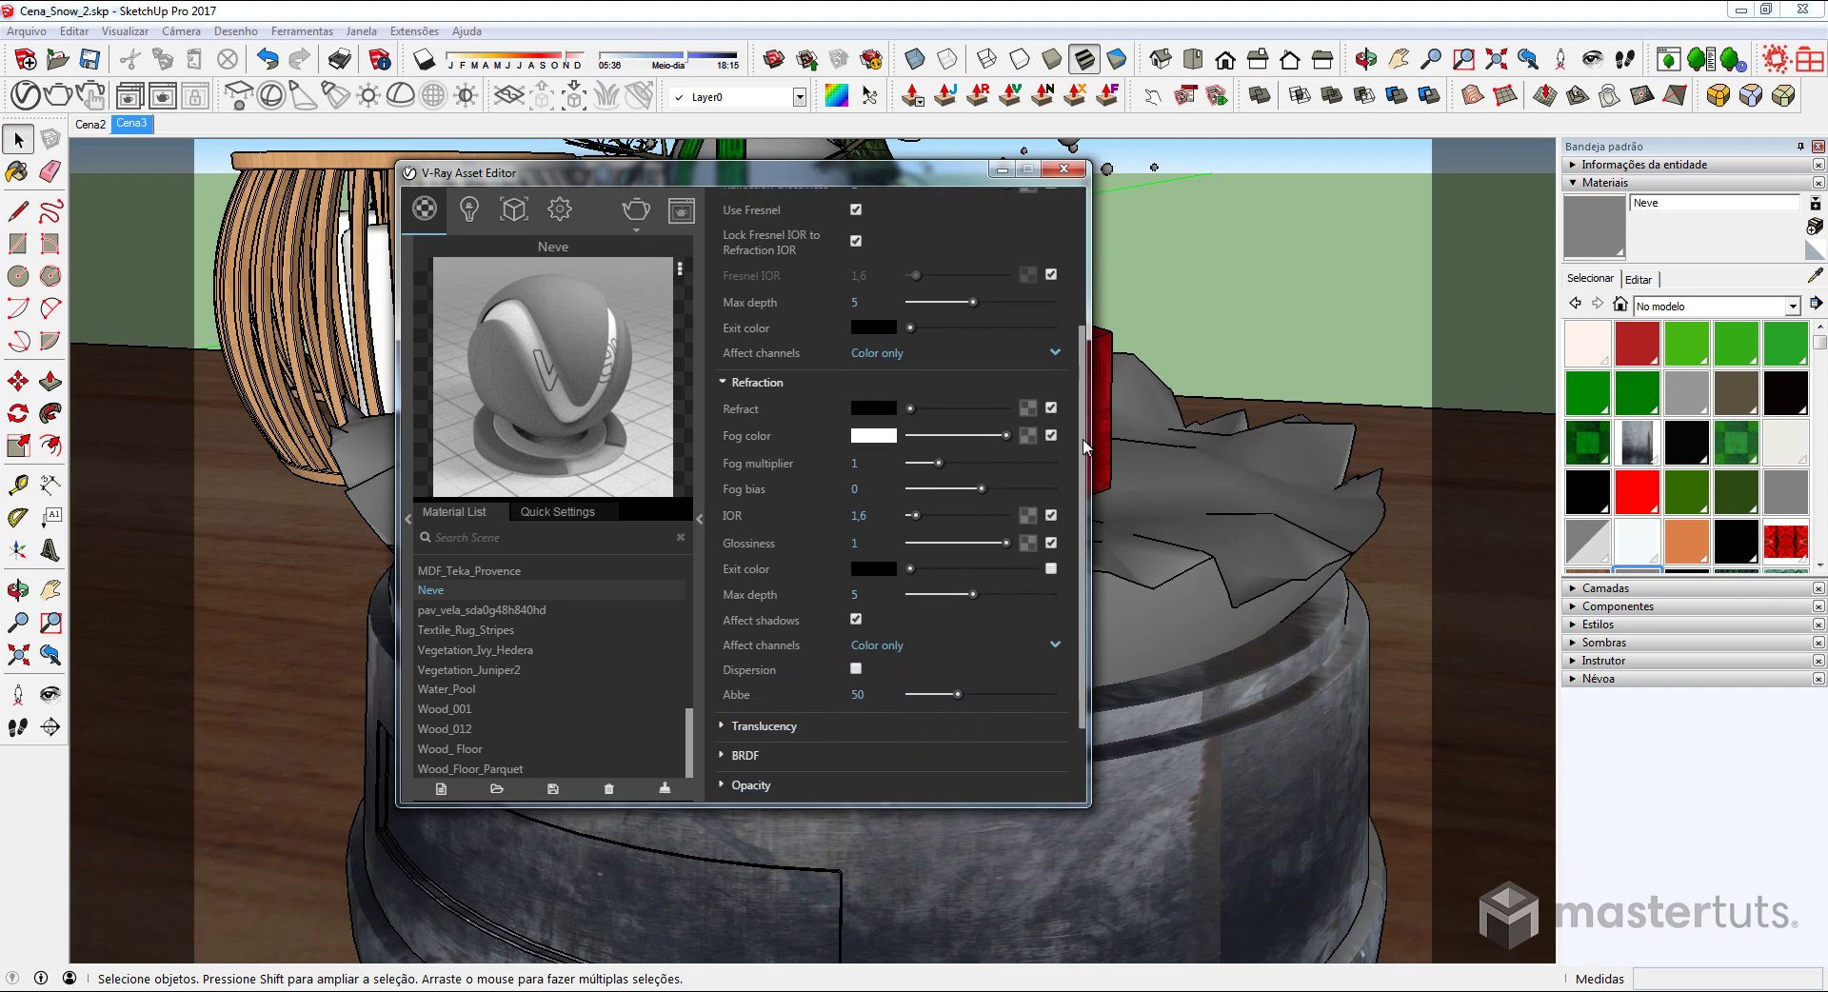
drag(1094, 459, 1099, 276)
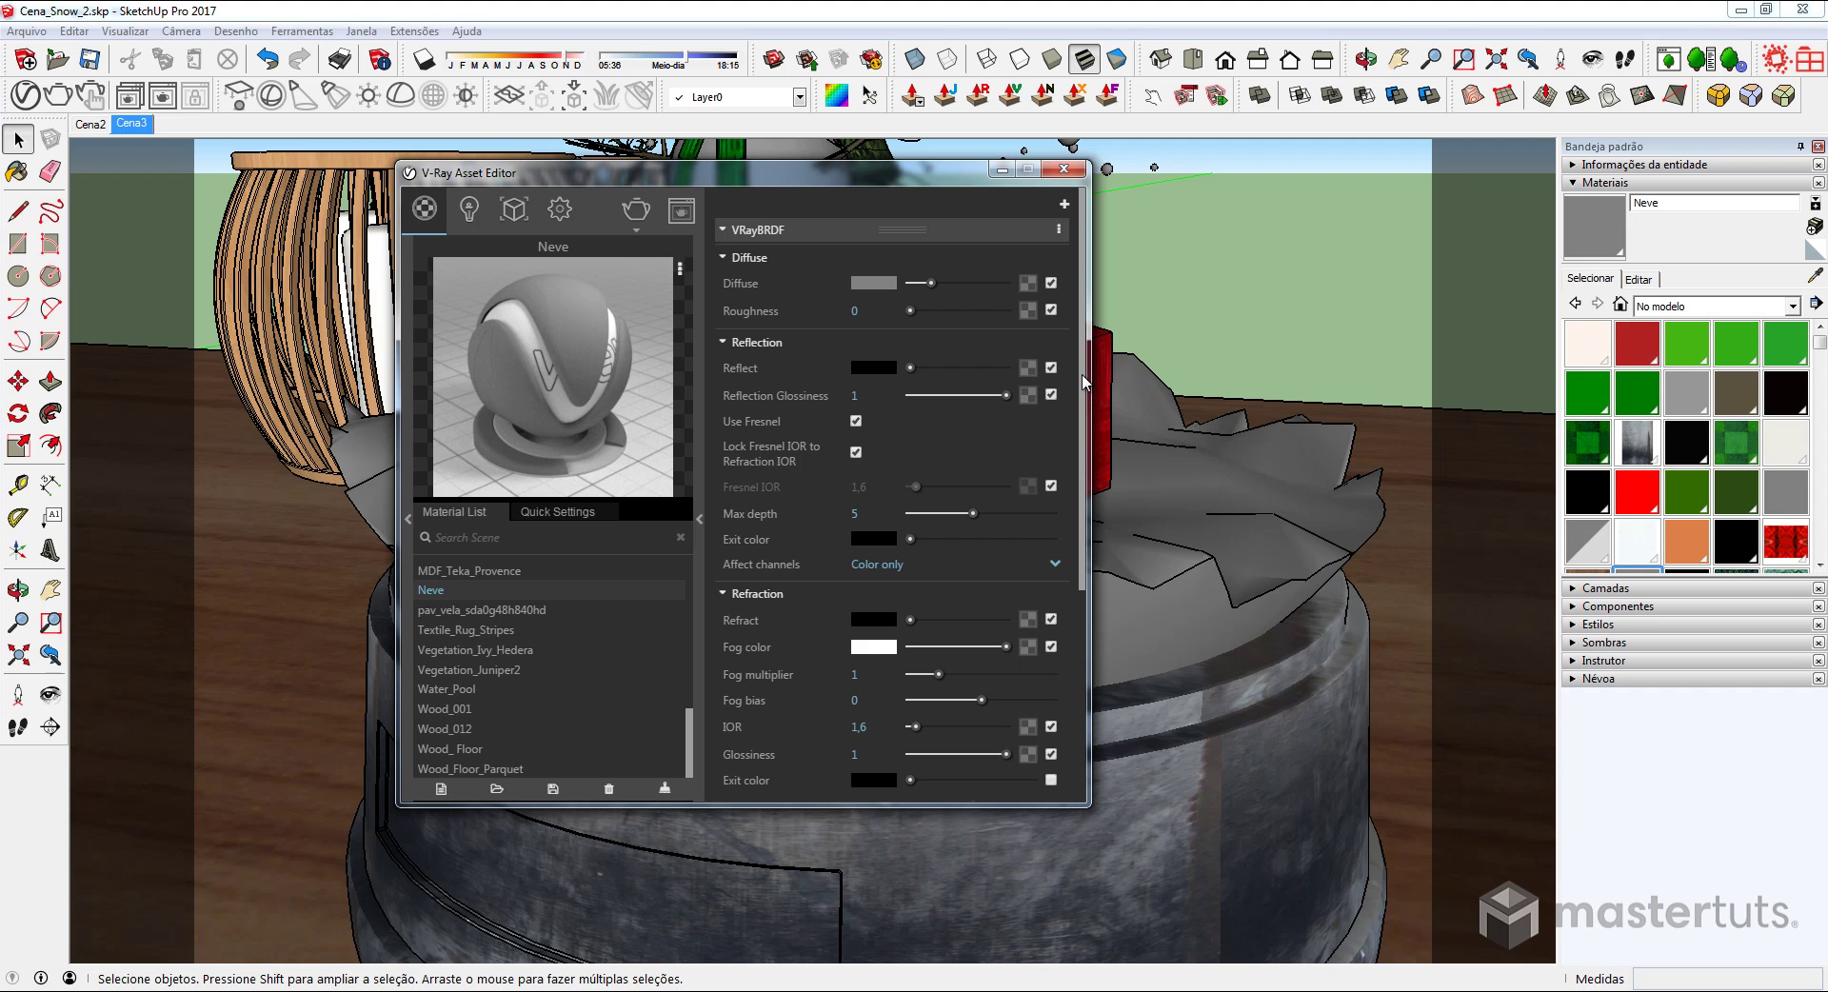
Set Neve's diffuse colour to RGB 254, 254, 254
click(882, 284)
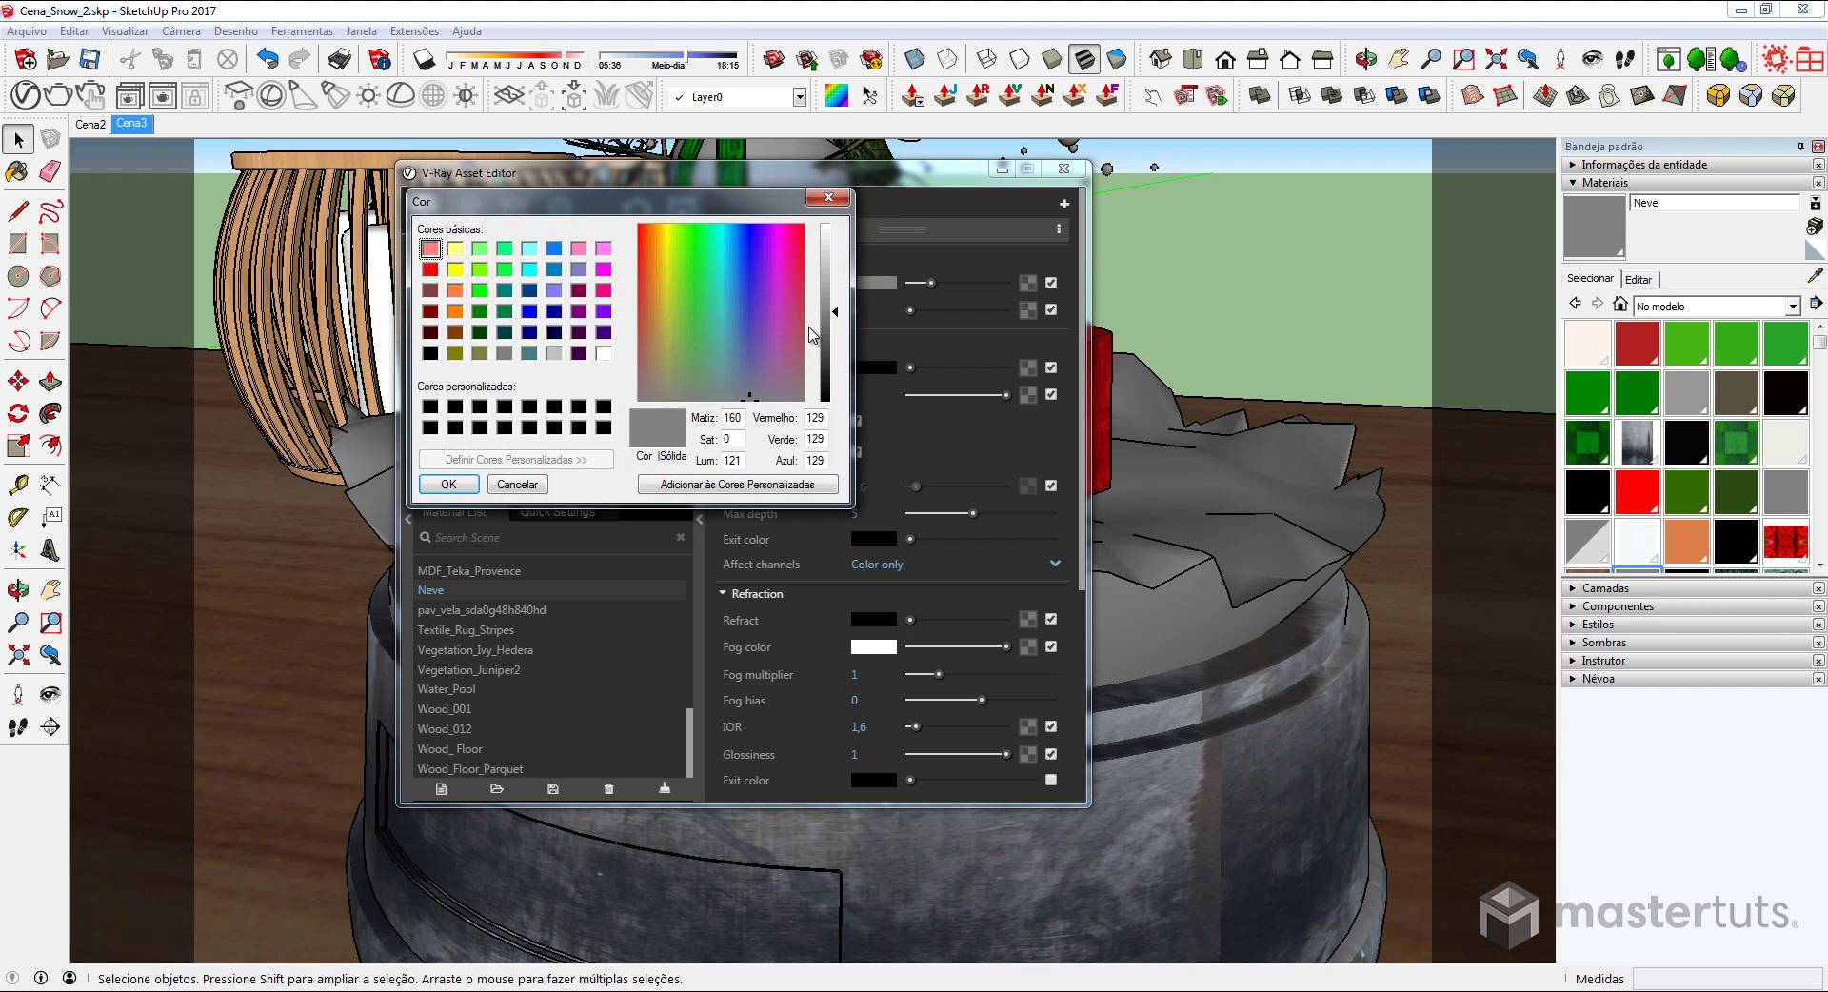
click(815, 417)
text(254)
key(Tab)
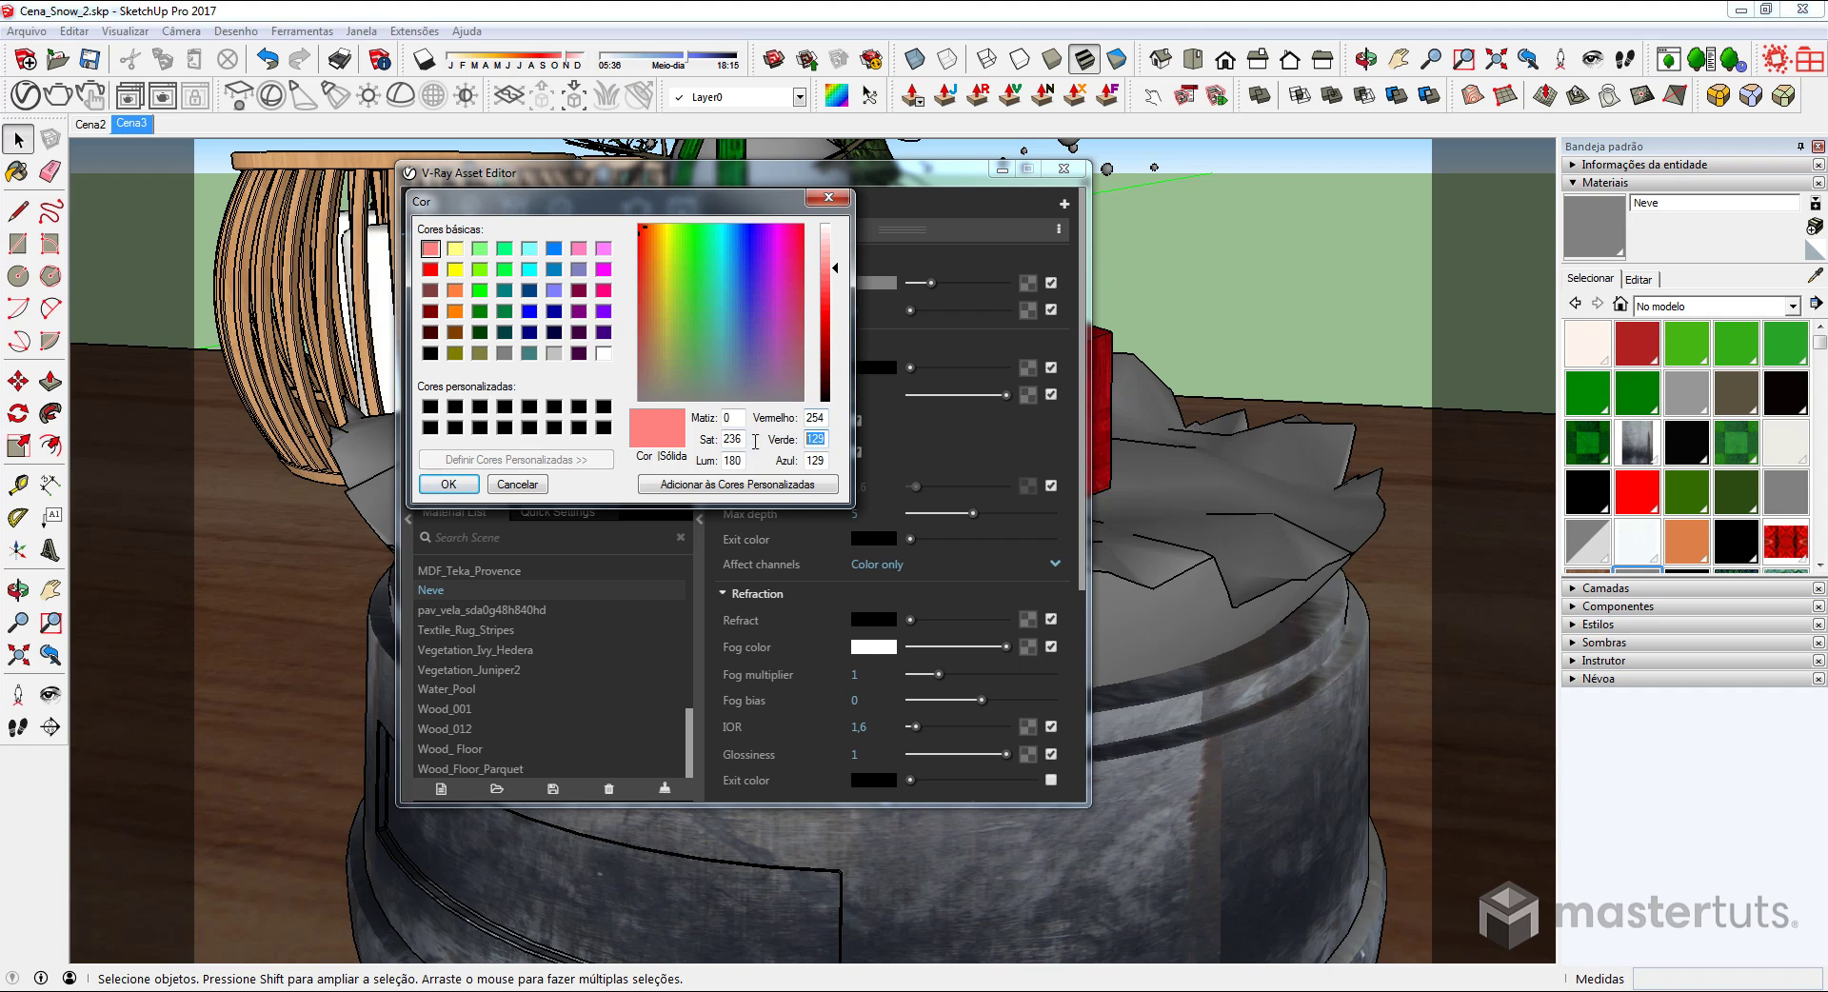
text(254)
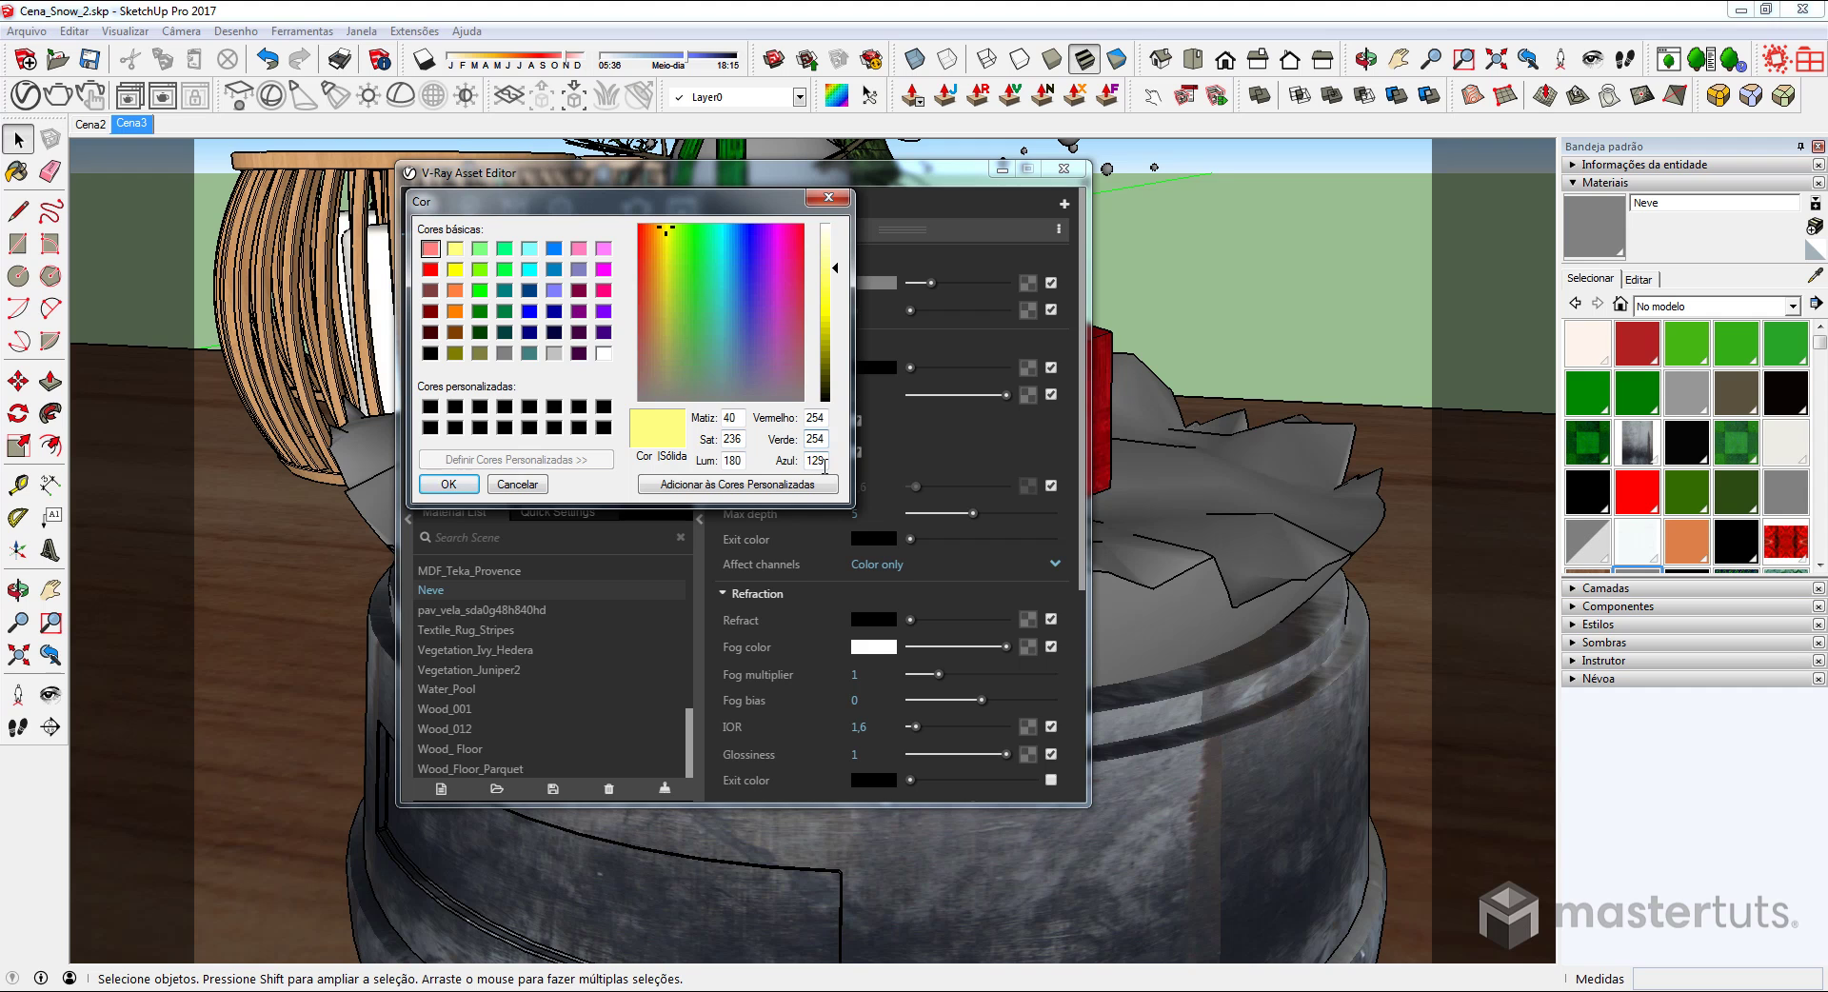
key(Tab)
text(254)
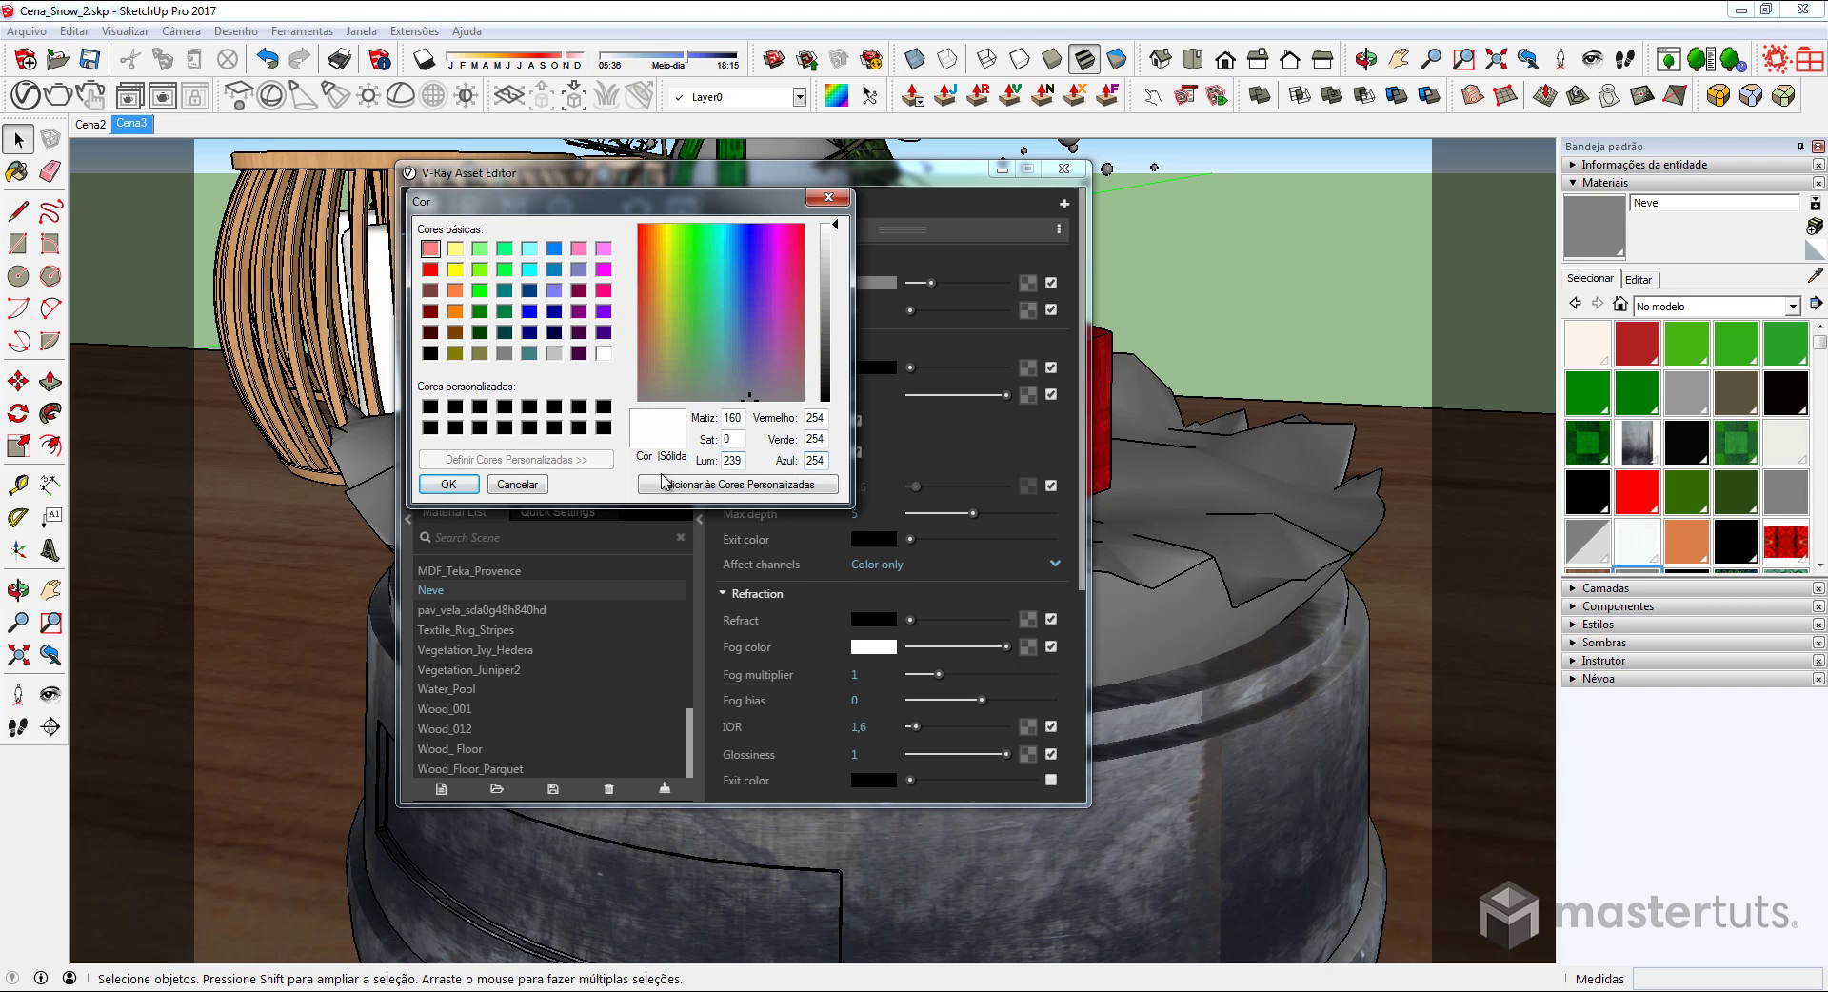
click(448, 483)
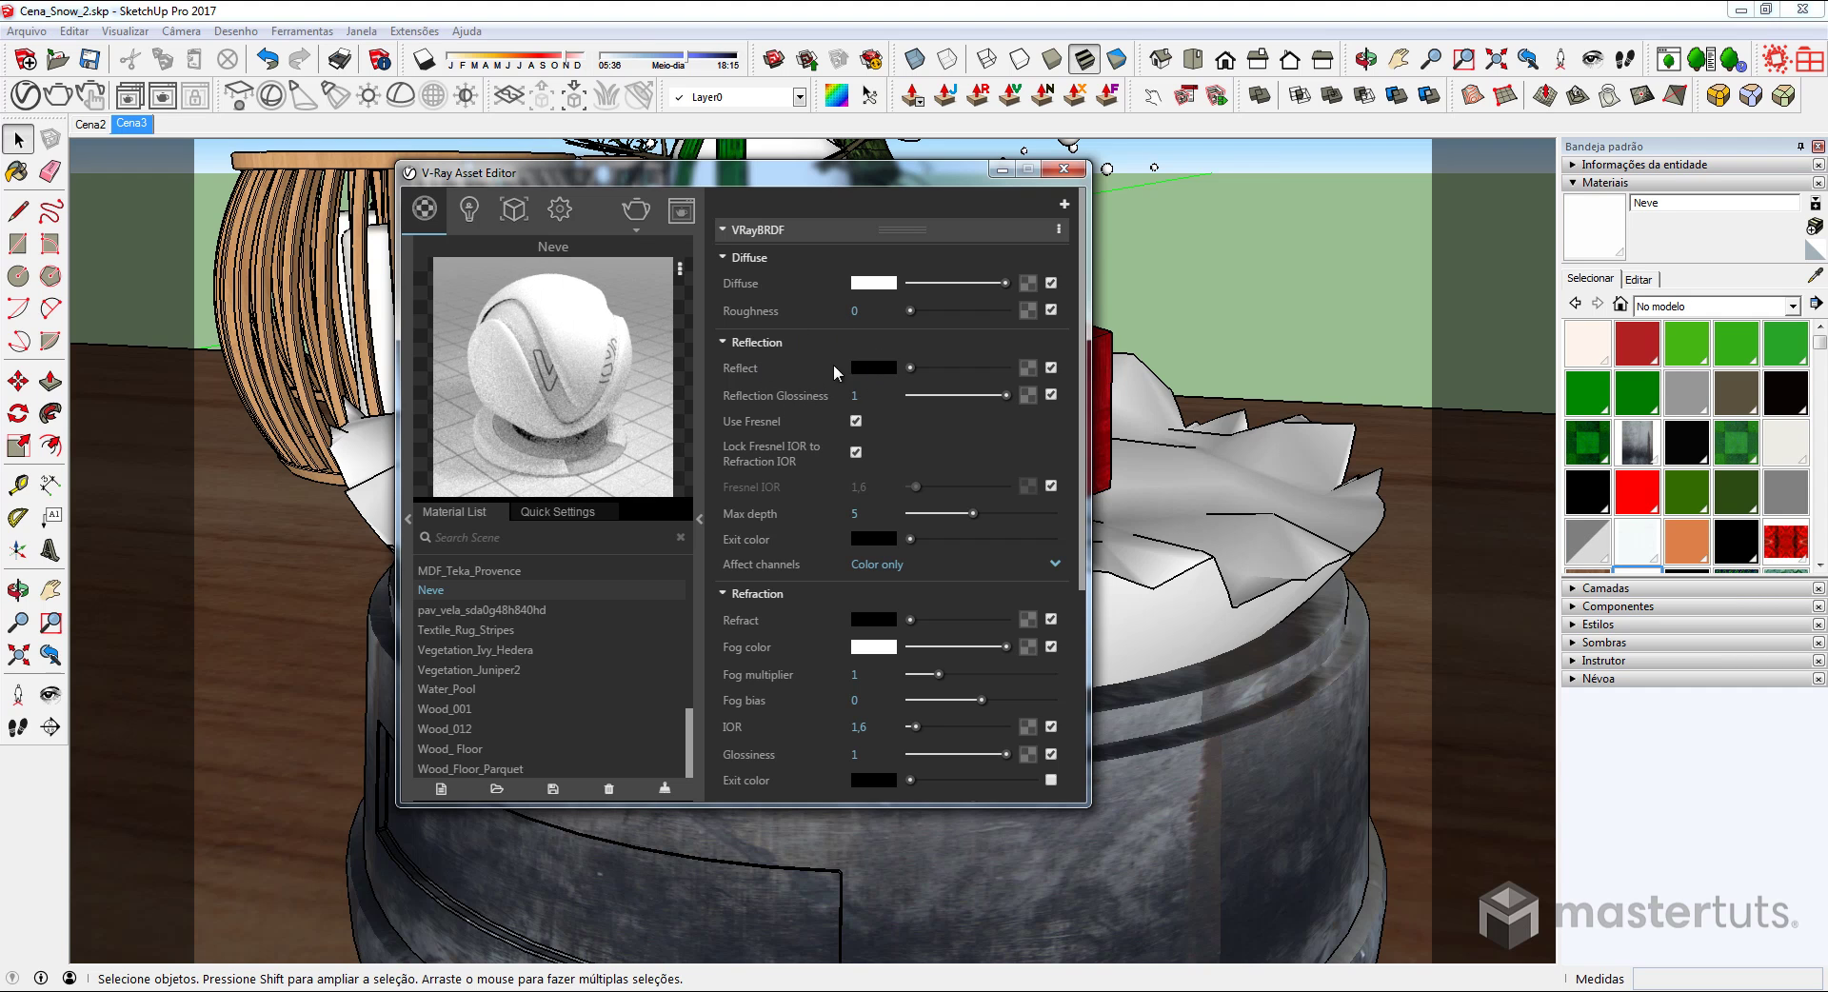
Raise Neve's reflection colour to pure white
click(878, 370)
drag(842, 398, 847, 252)
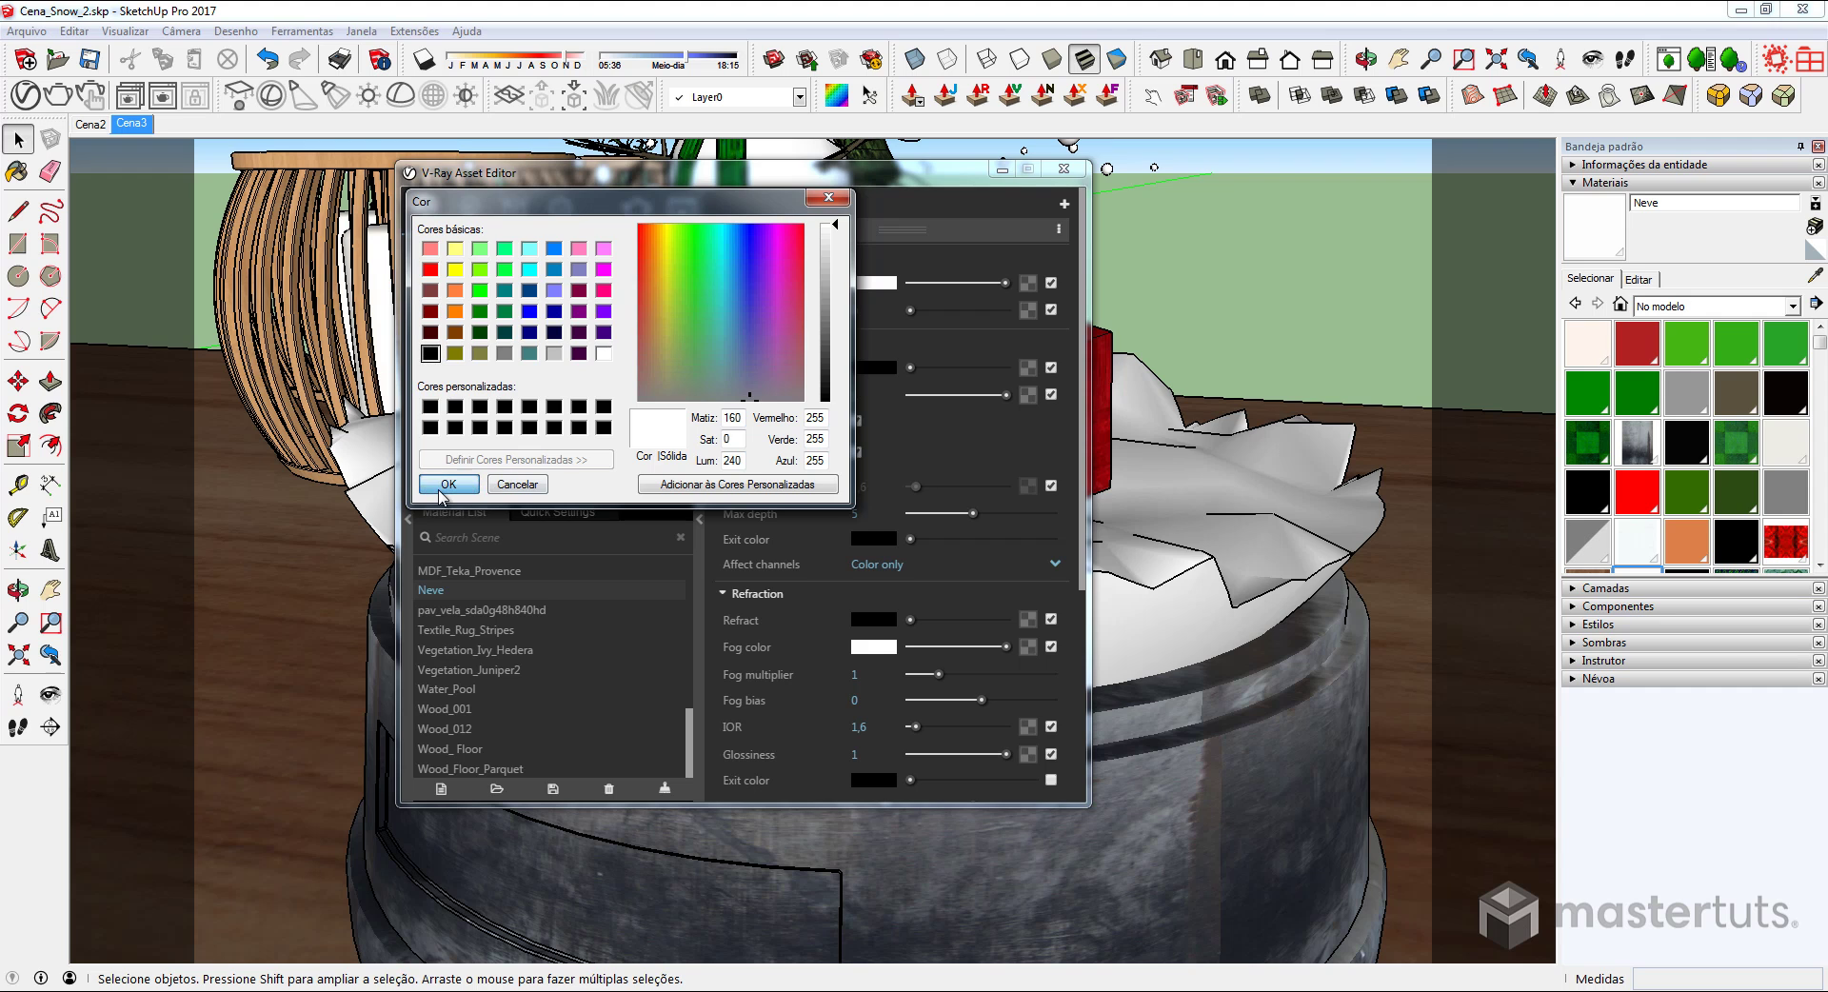
click(441, 483)
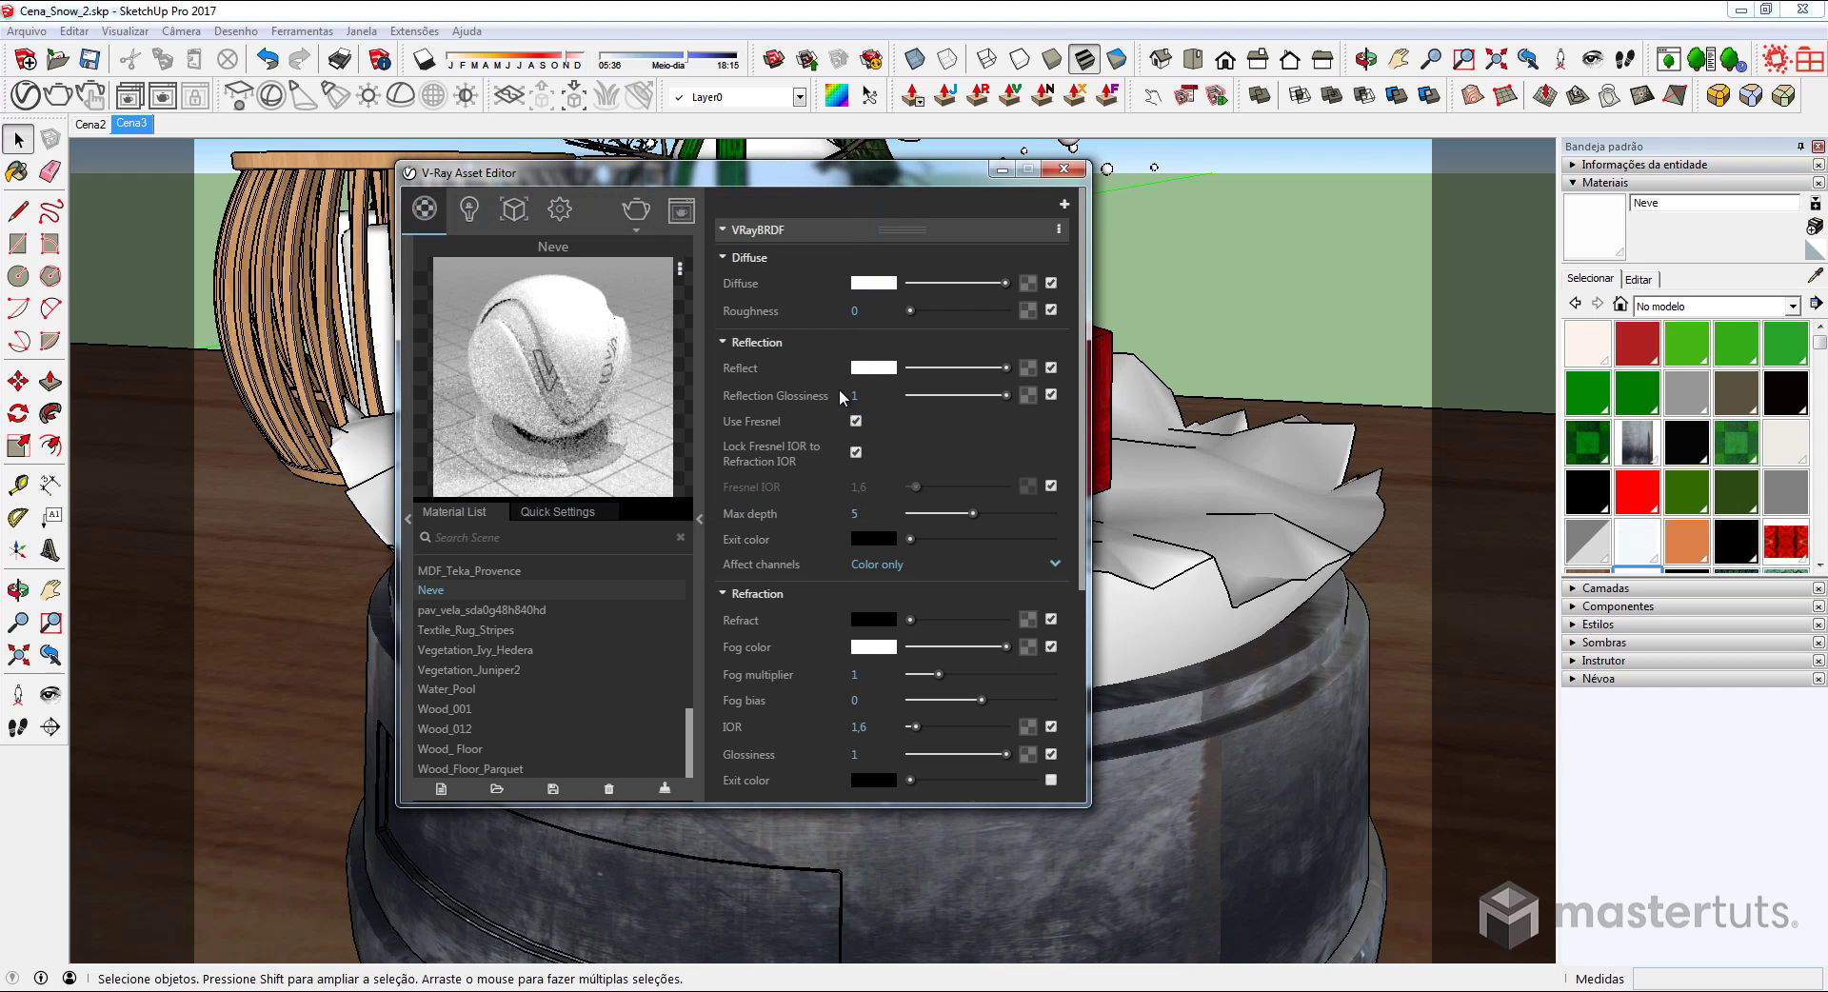
Set Neve's reflection glossiness to 0,1
click(855, 395)
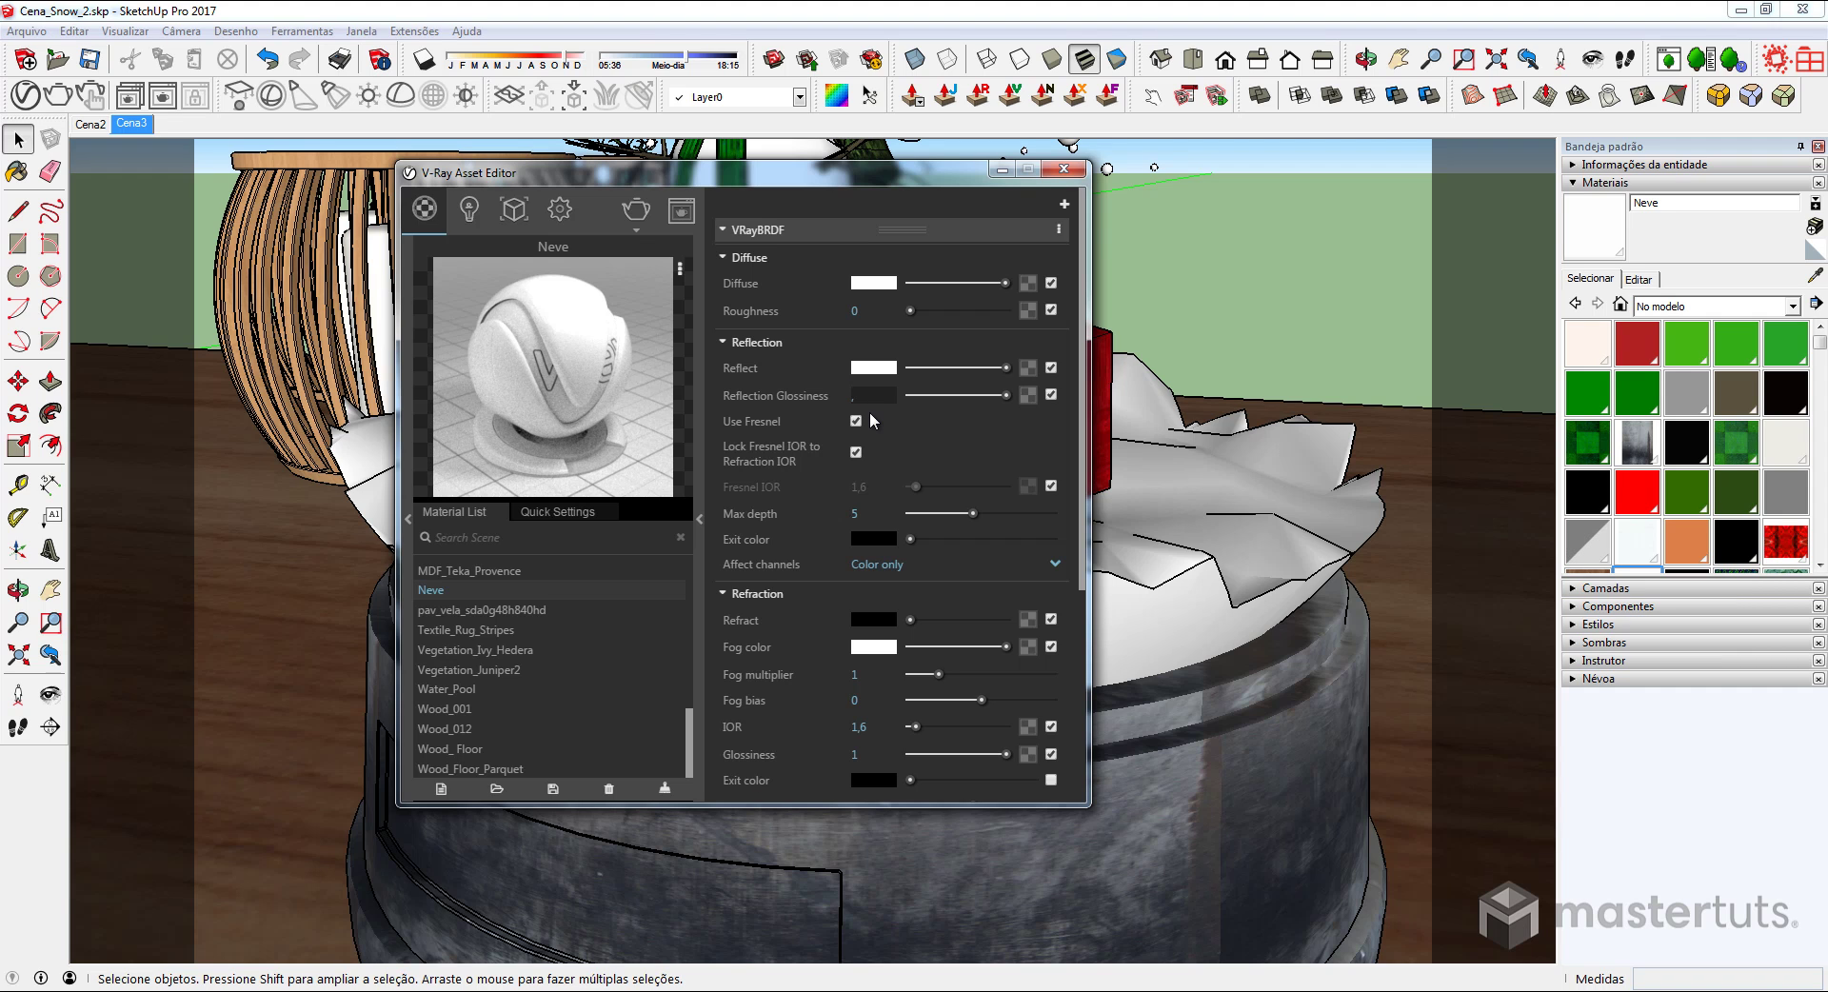
text(0,1)
key(Return)
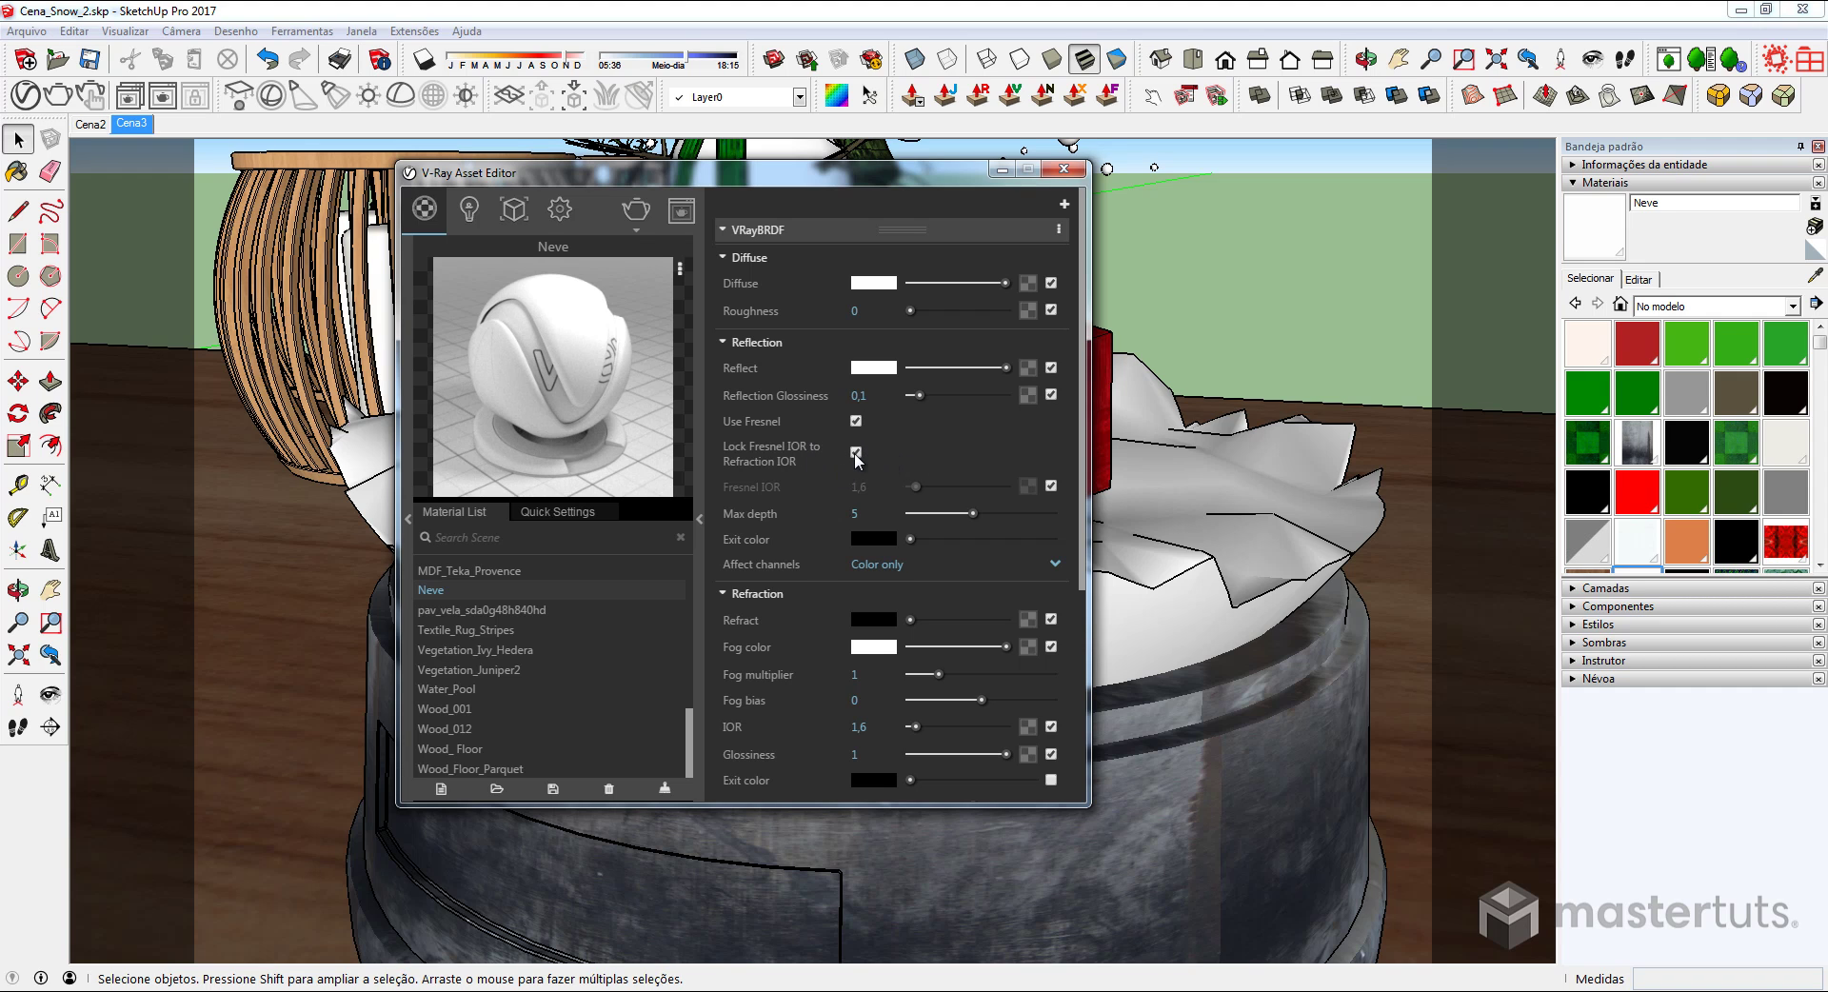
Unlock Fresnel IOR from the refraction IOR and set it to 4
click(856, 455)
click(861, 486)
text(4)
key(Return)
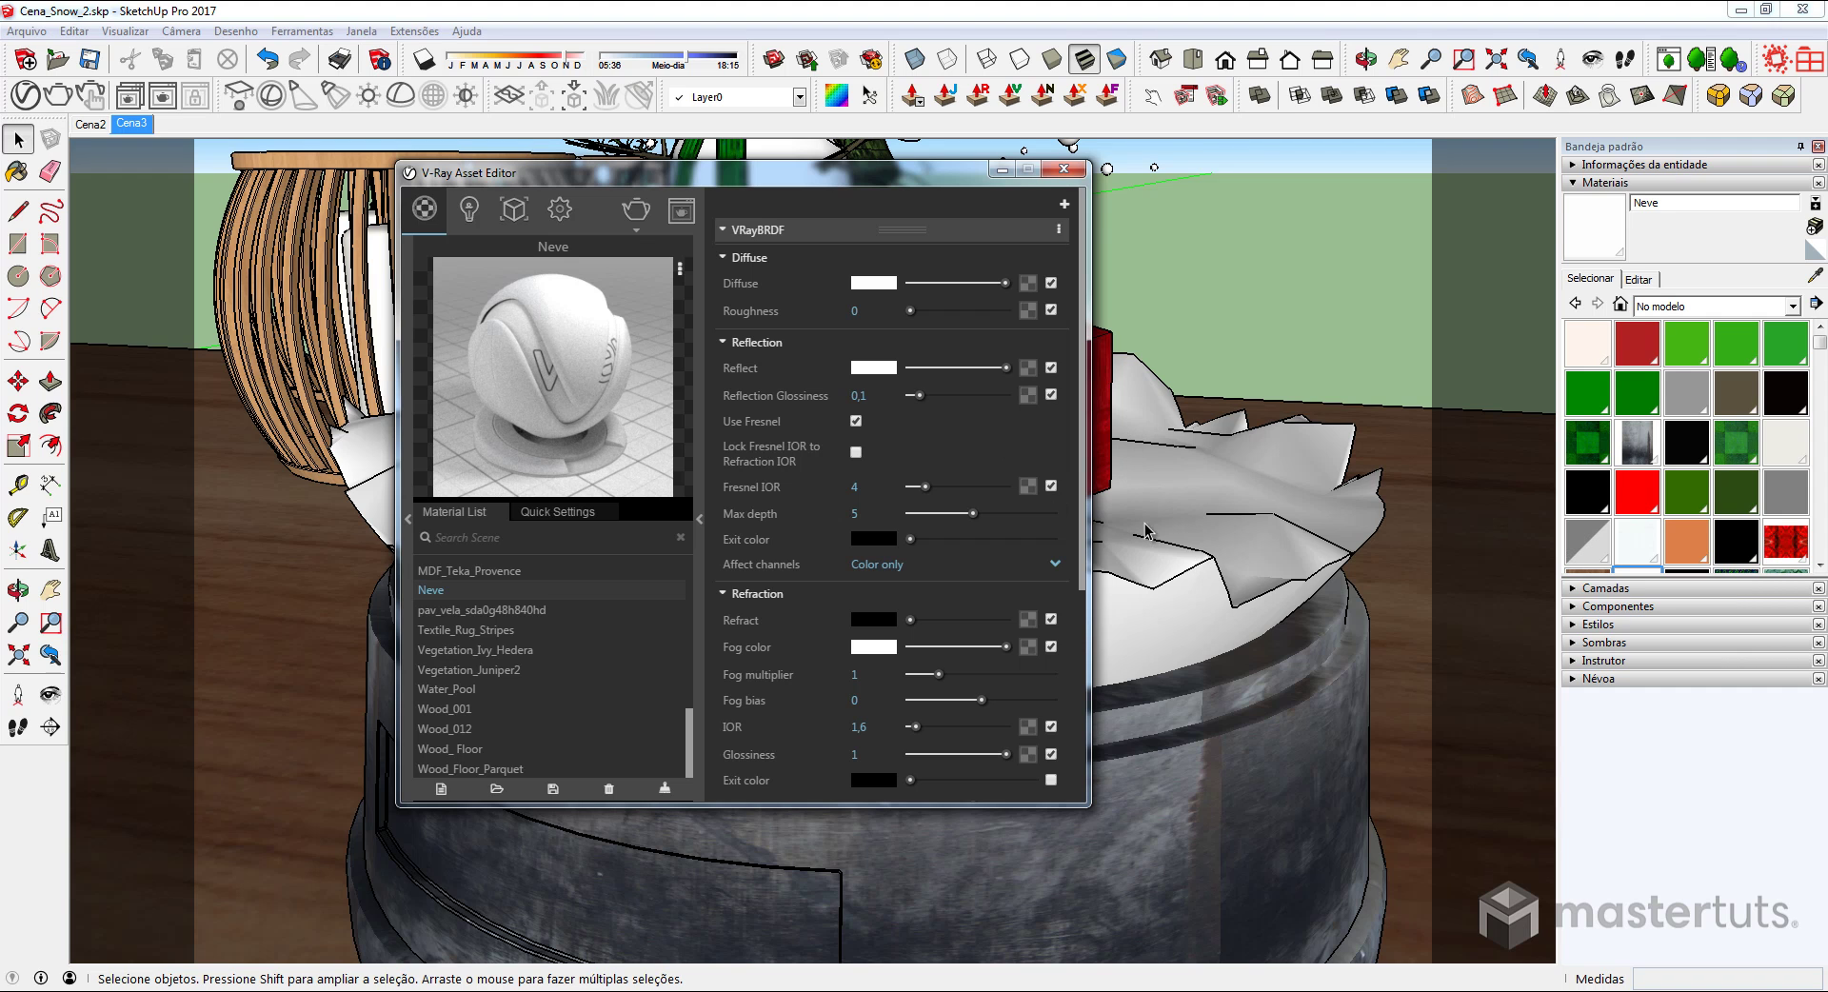
Set Neve's refraction colour to dark grey RGB 50, 50, 50
scroll(1083, 508, down, 1)
scroll(952, 600, down, 4)
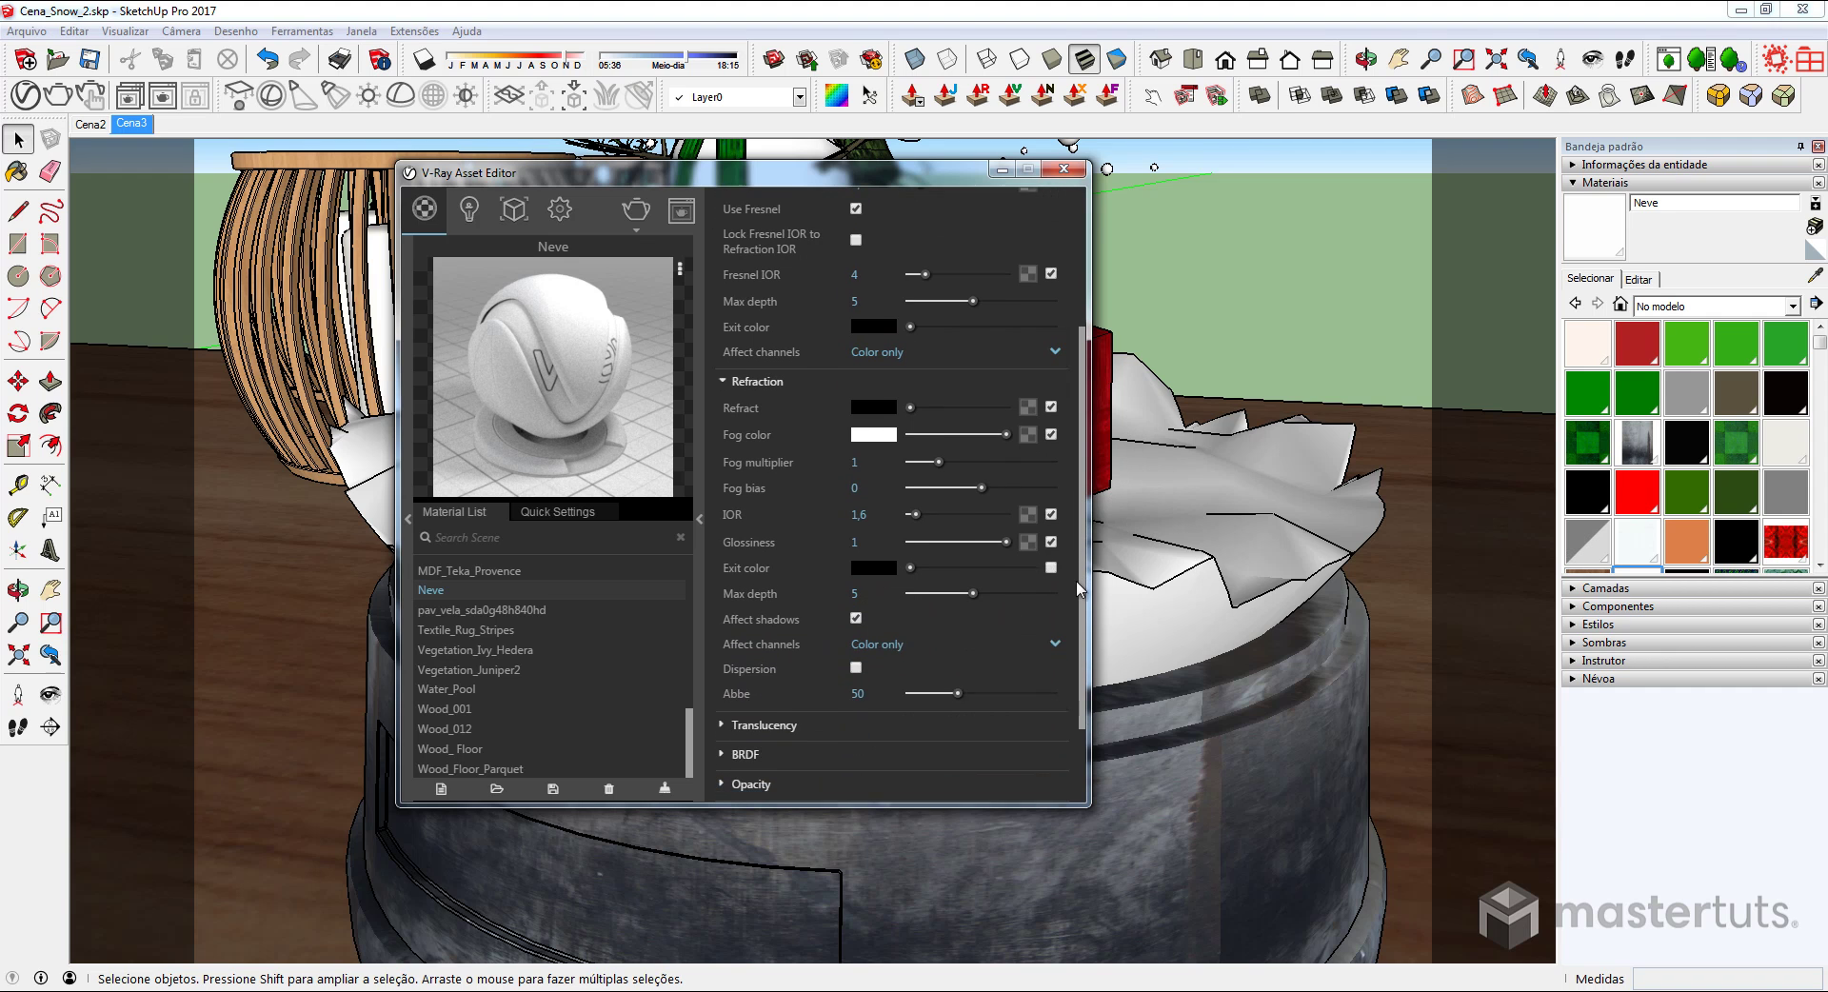
scroll(828, 685, down, 3)
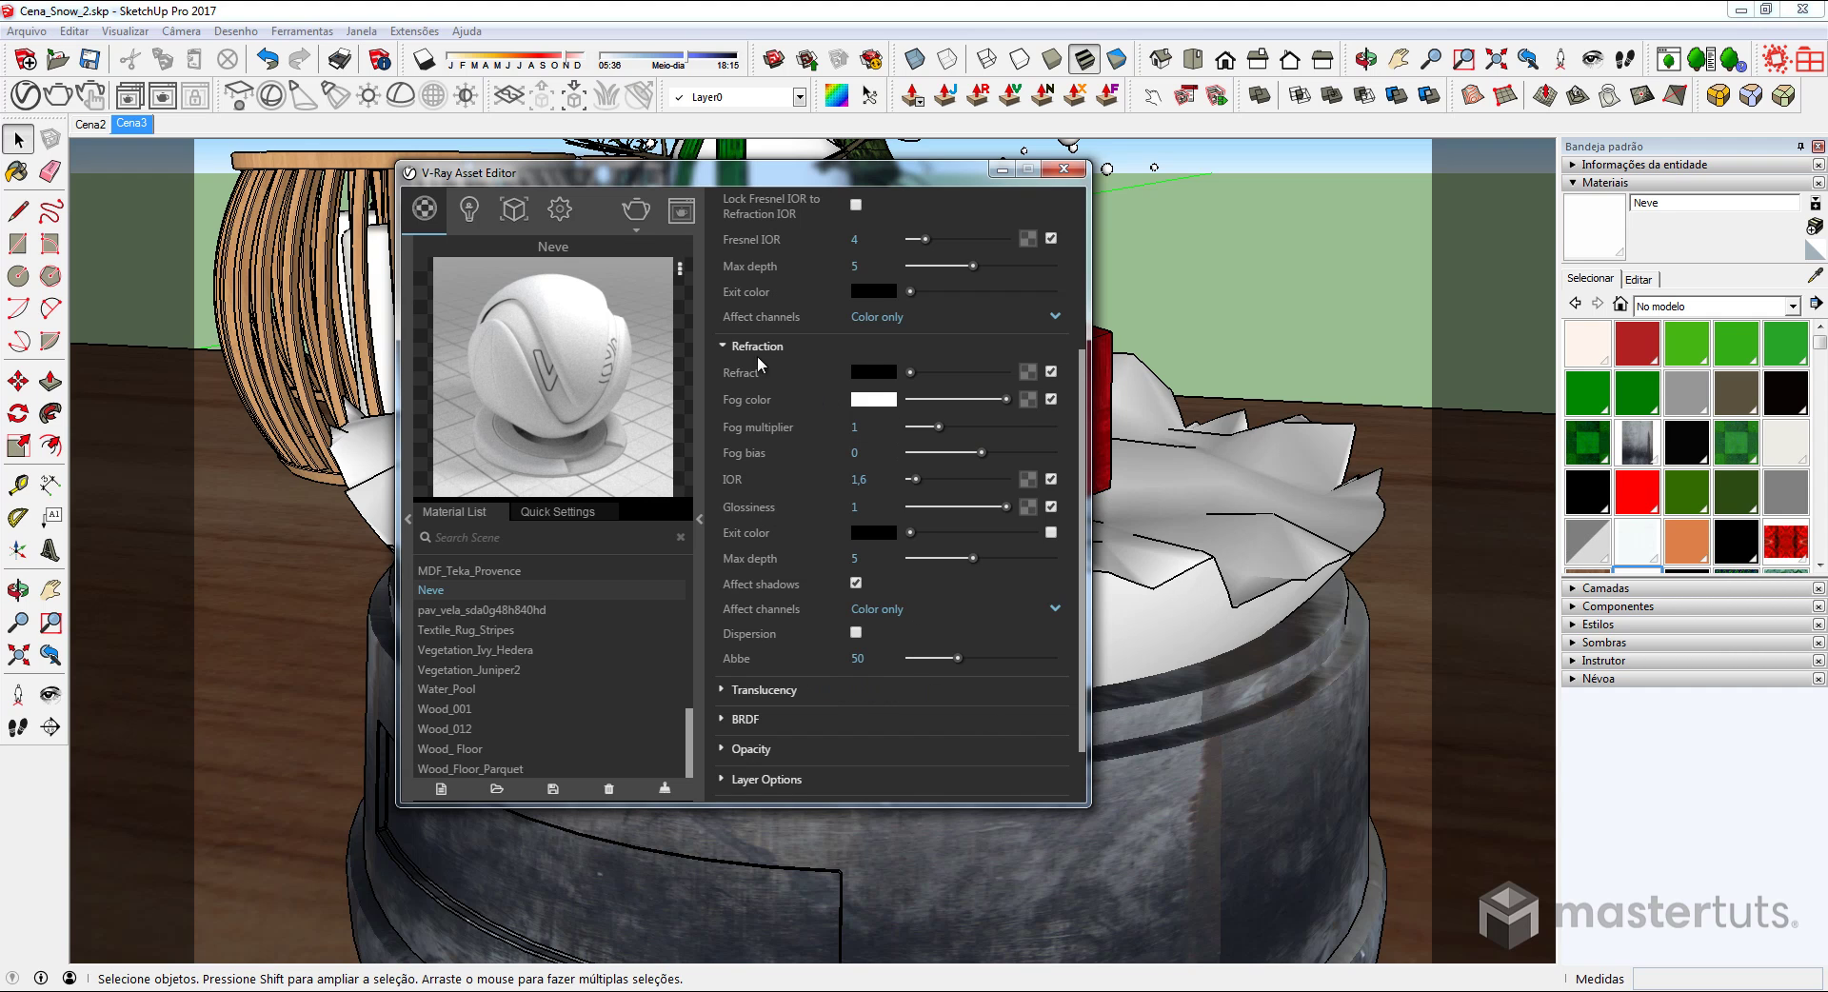
click(870, 373)
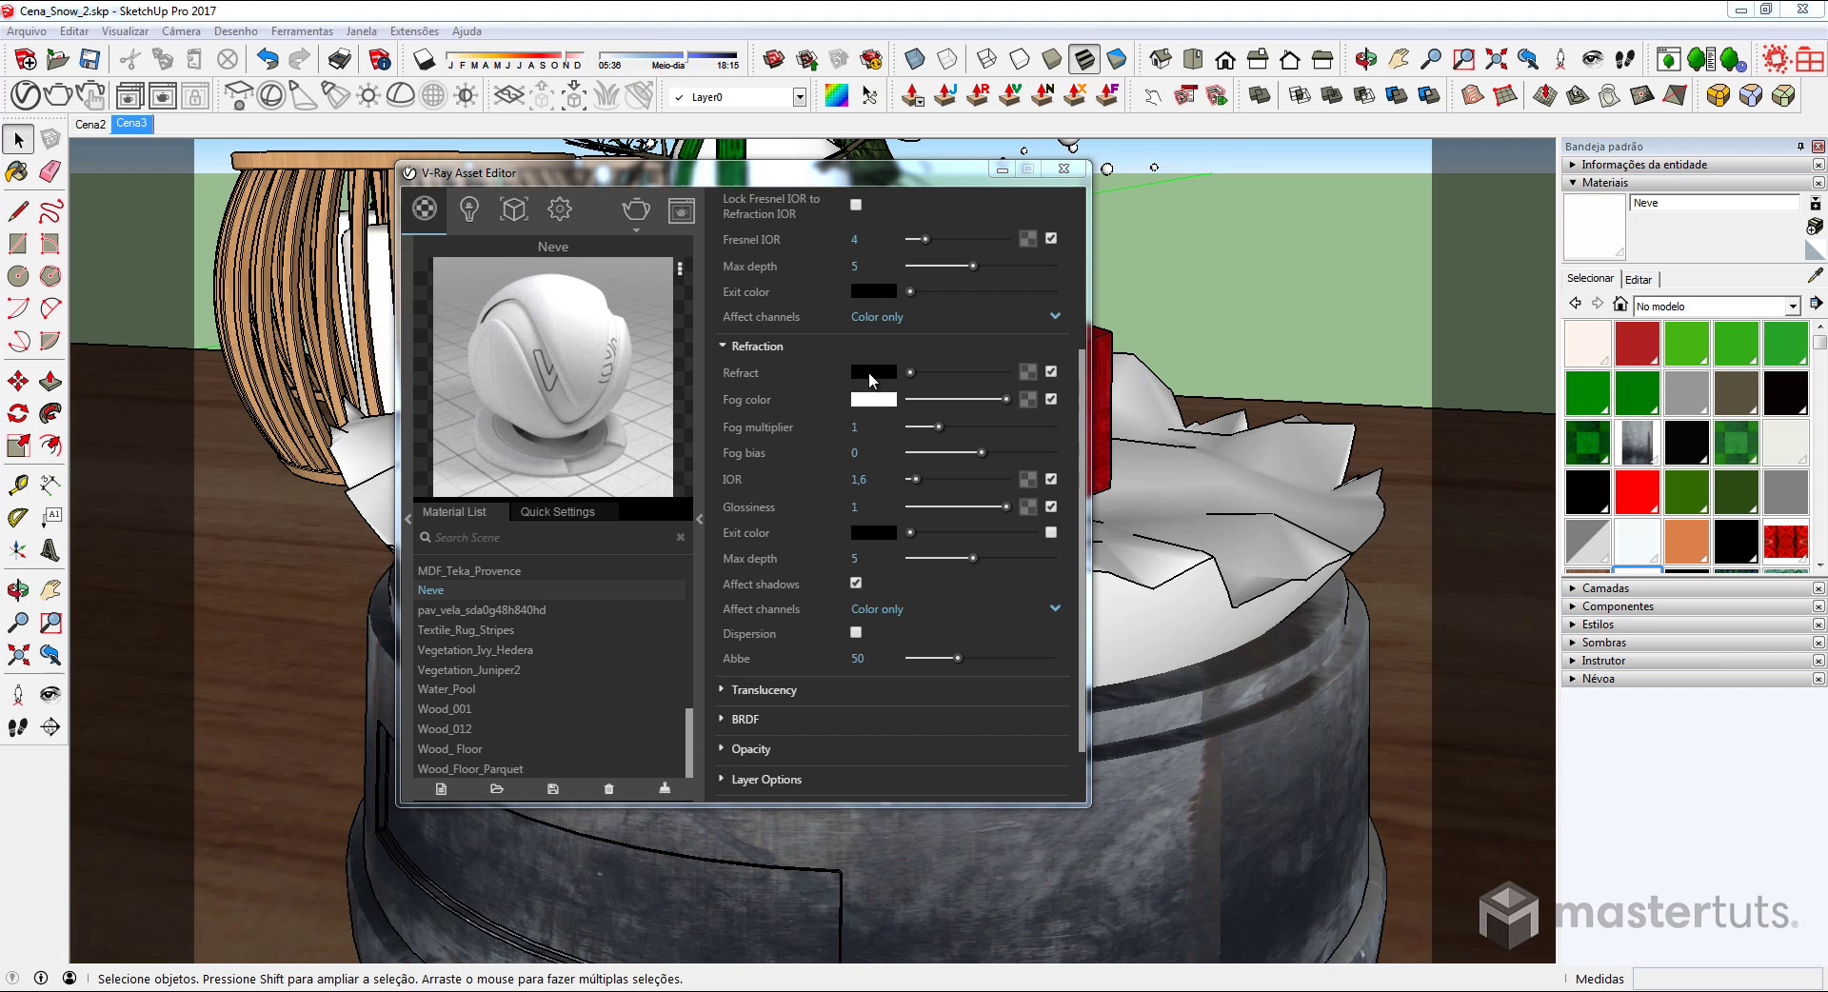
text(50)
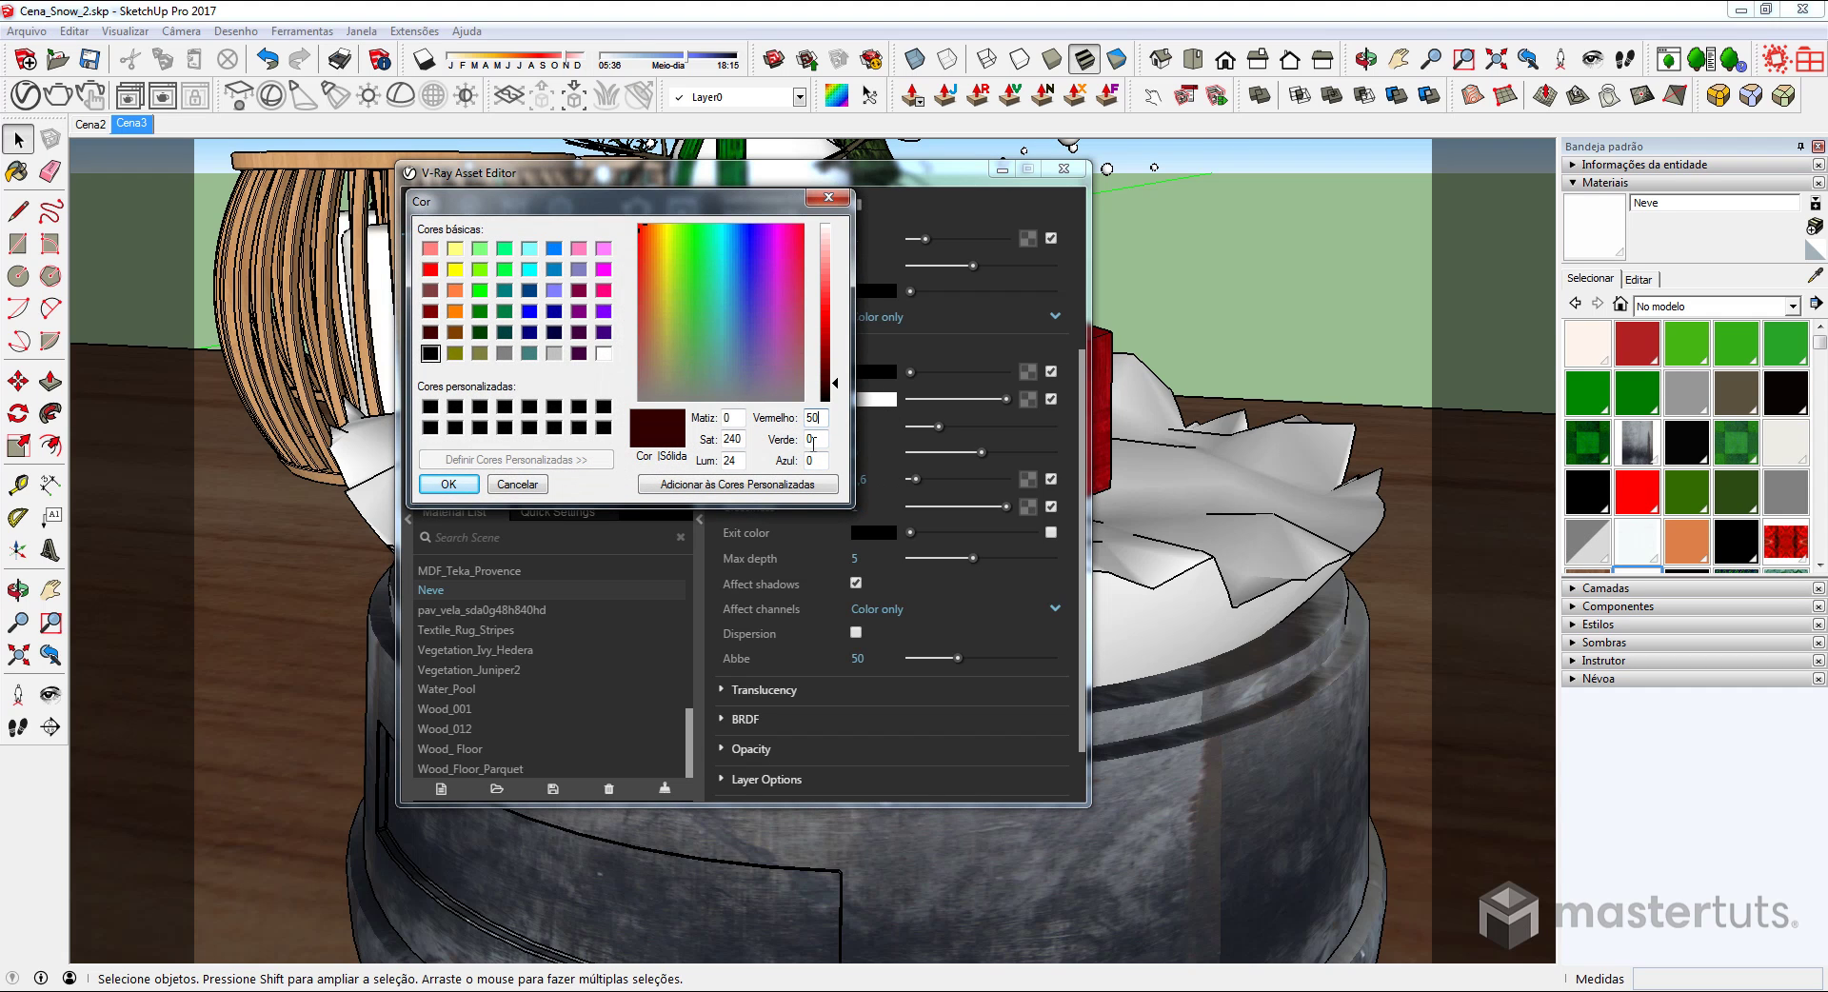
double_click(814, 439)
text(50)
double_click(812, 460)
text(50)
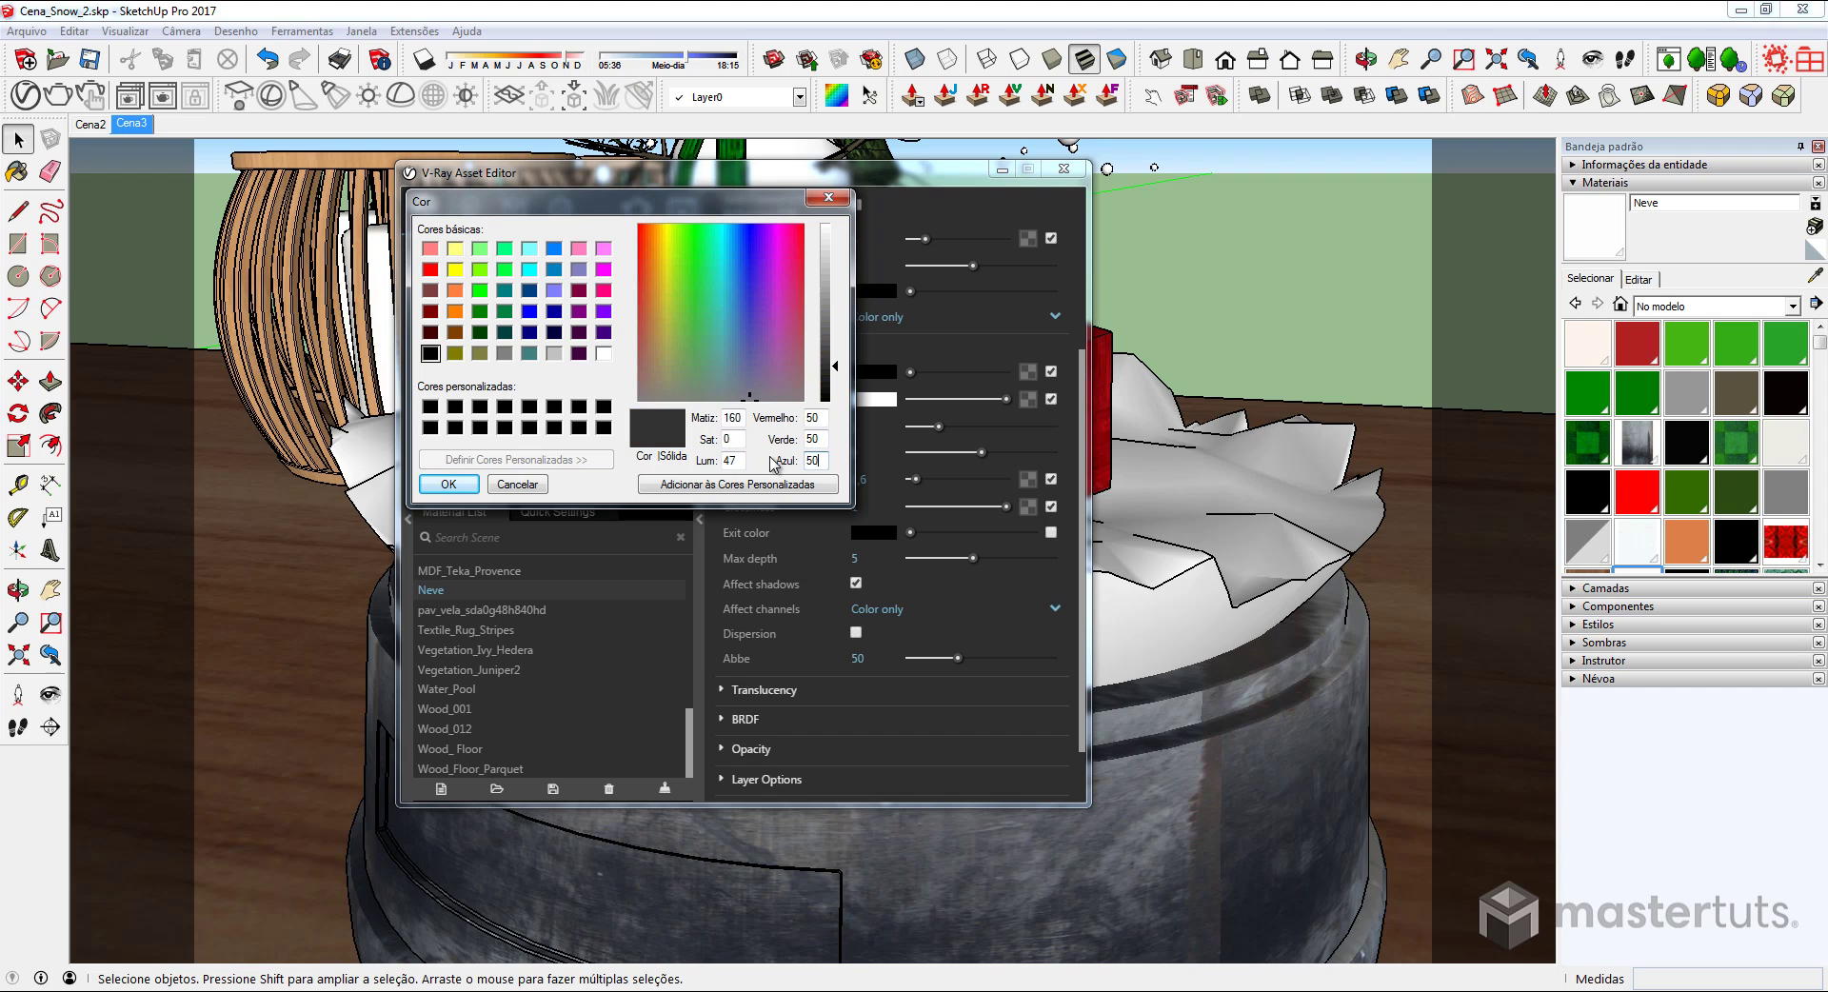
click(467, 485)
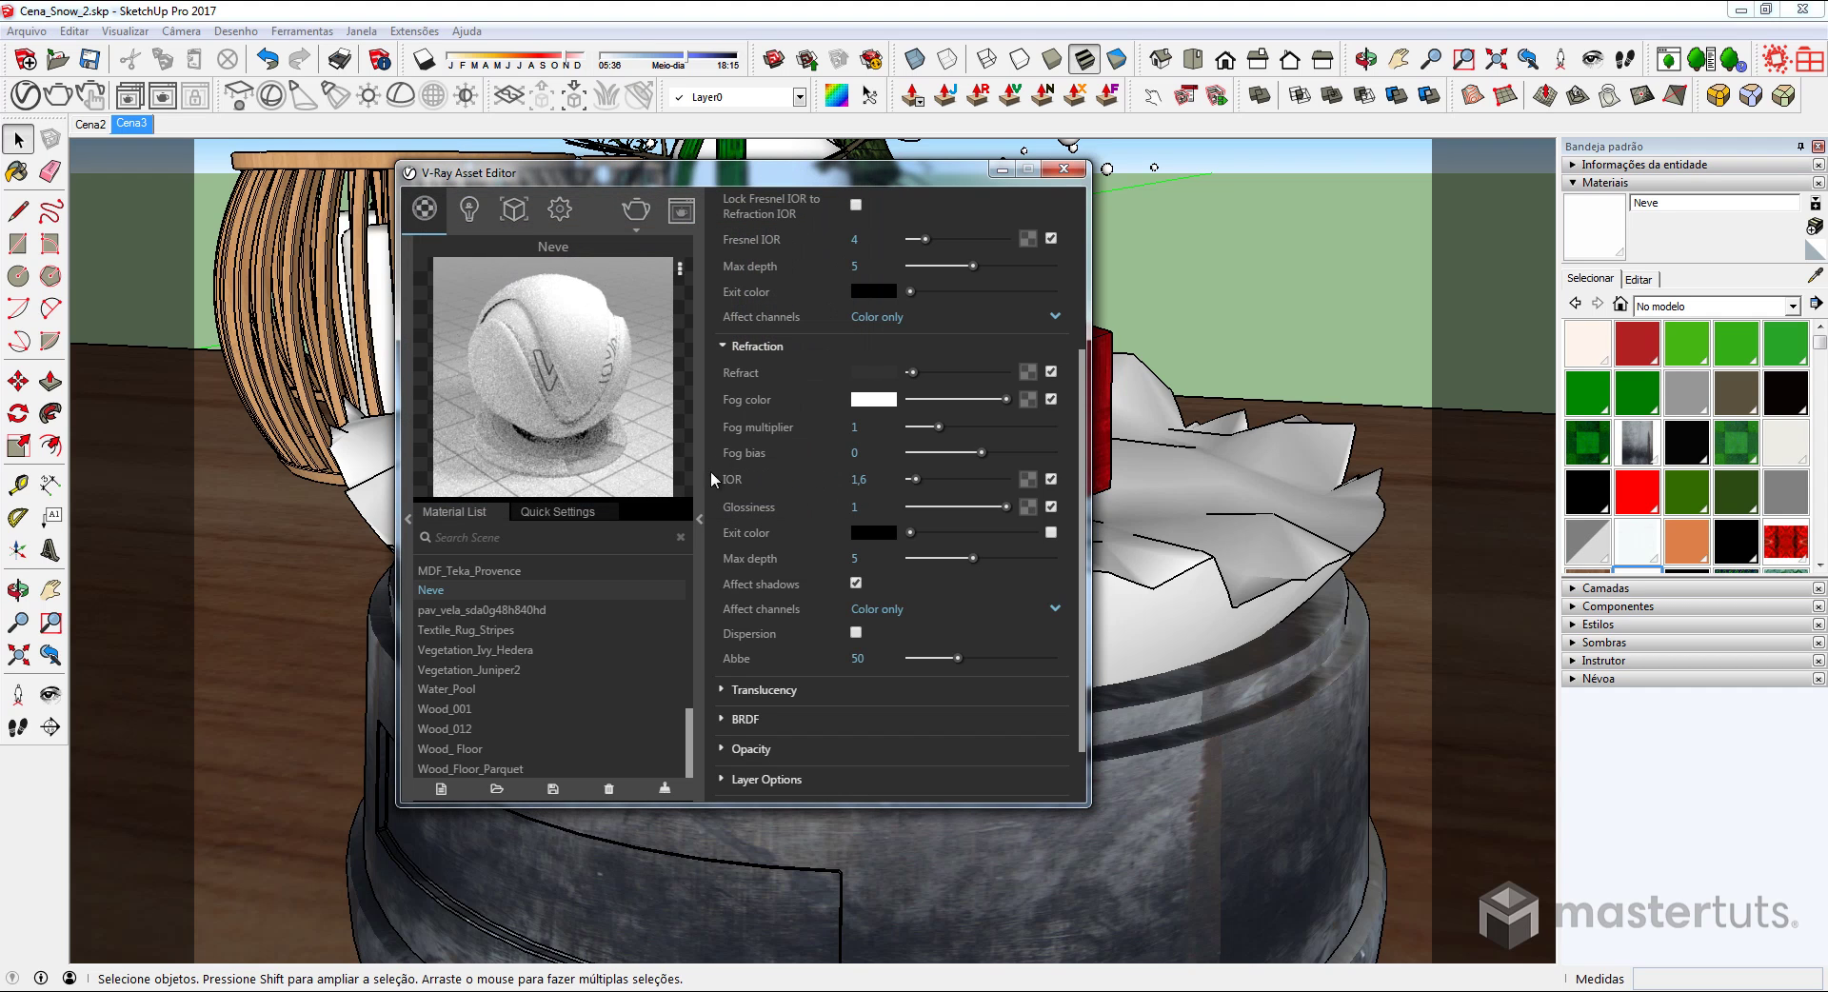
Set refraction IOR to 1 and refraction glossiness to 0,3, then expand Translucency
double_click(859, 479)
text(1)
key(Tab)
text(3)
key(Return)
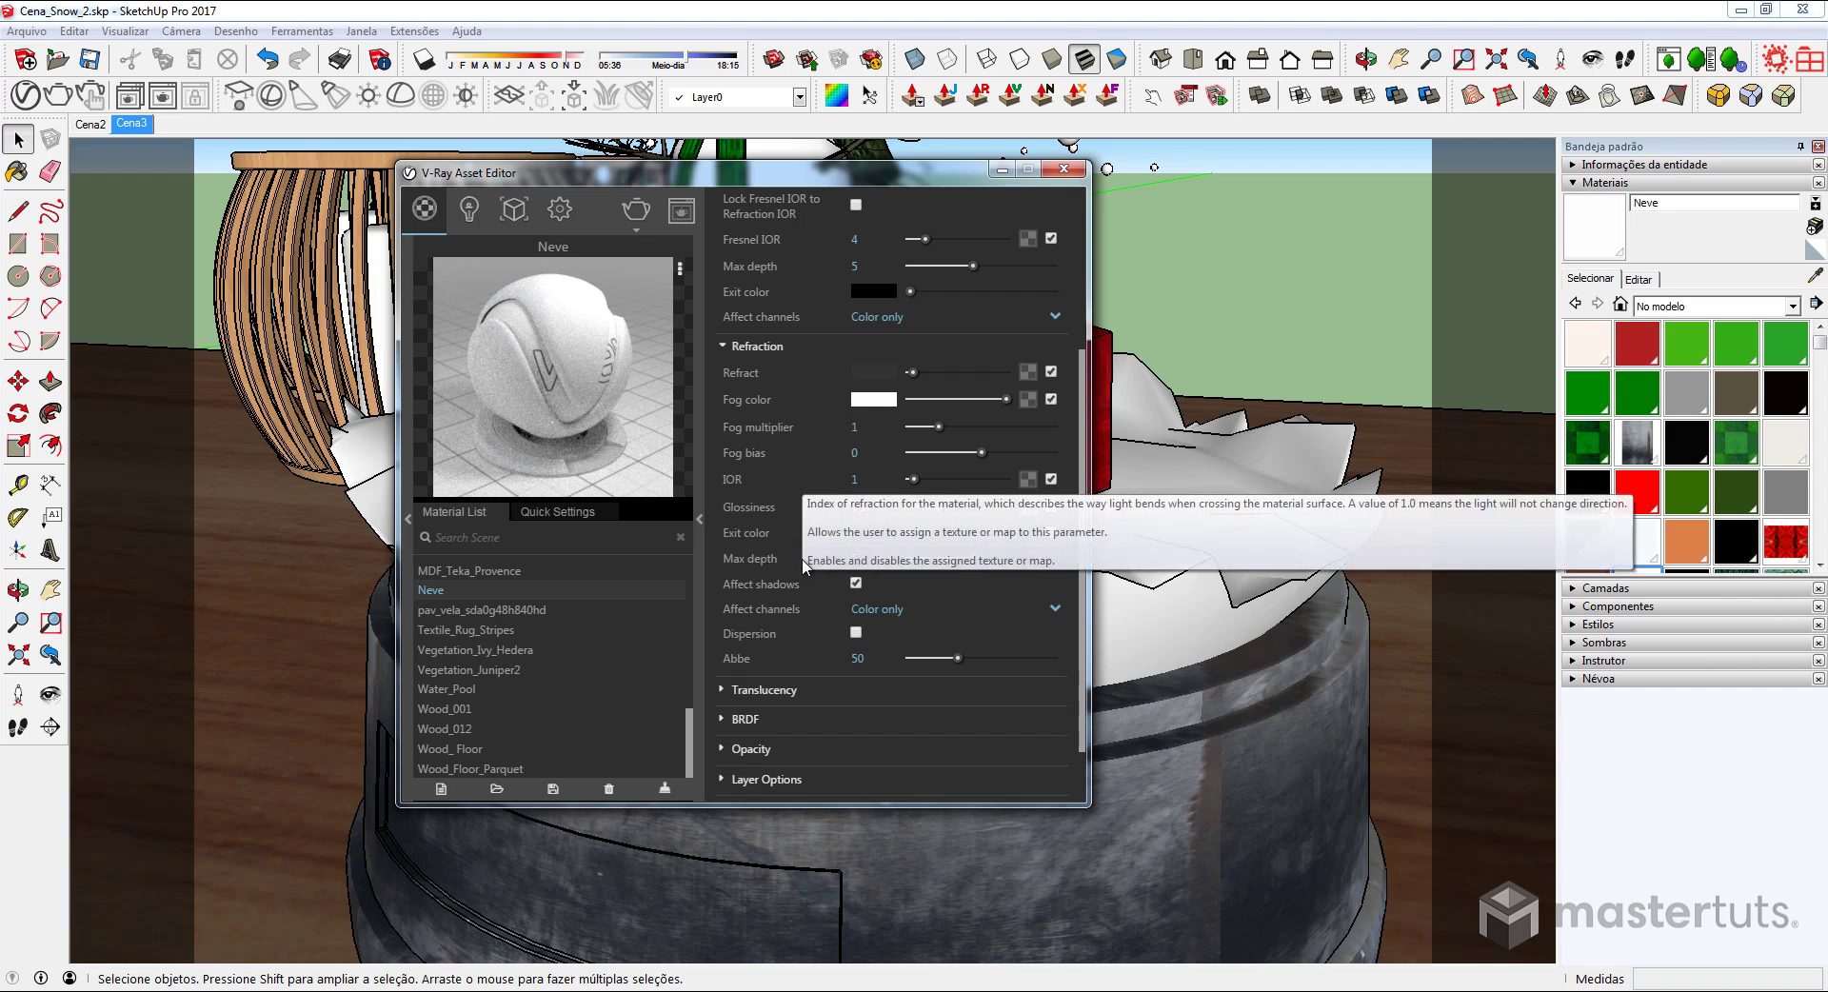
click(777, 698)
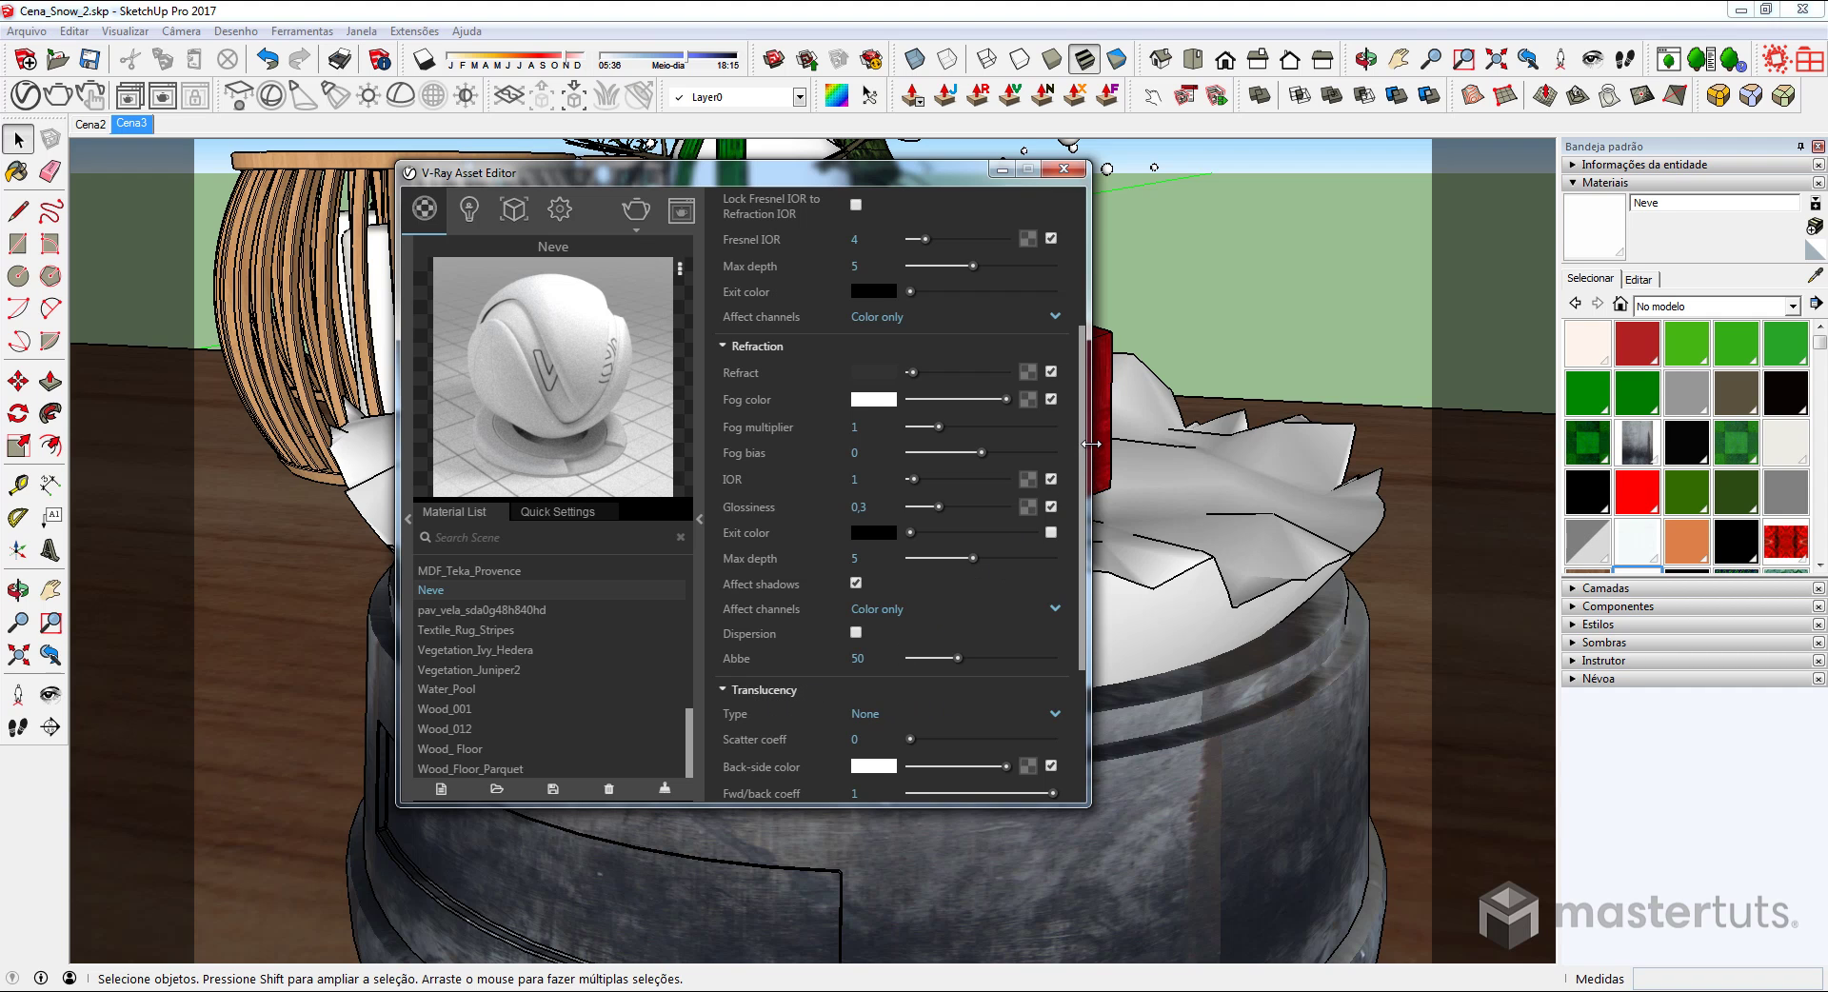
scroll(1084, 543, down, 1)
scroll(1083, 543, down, 1)
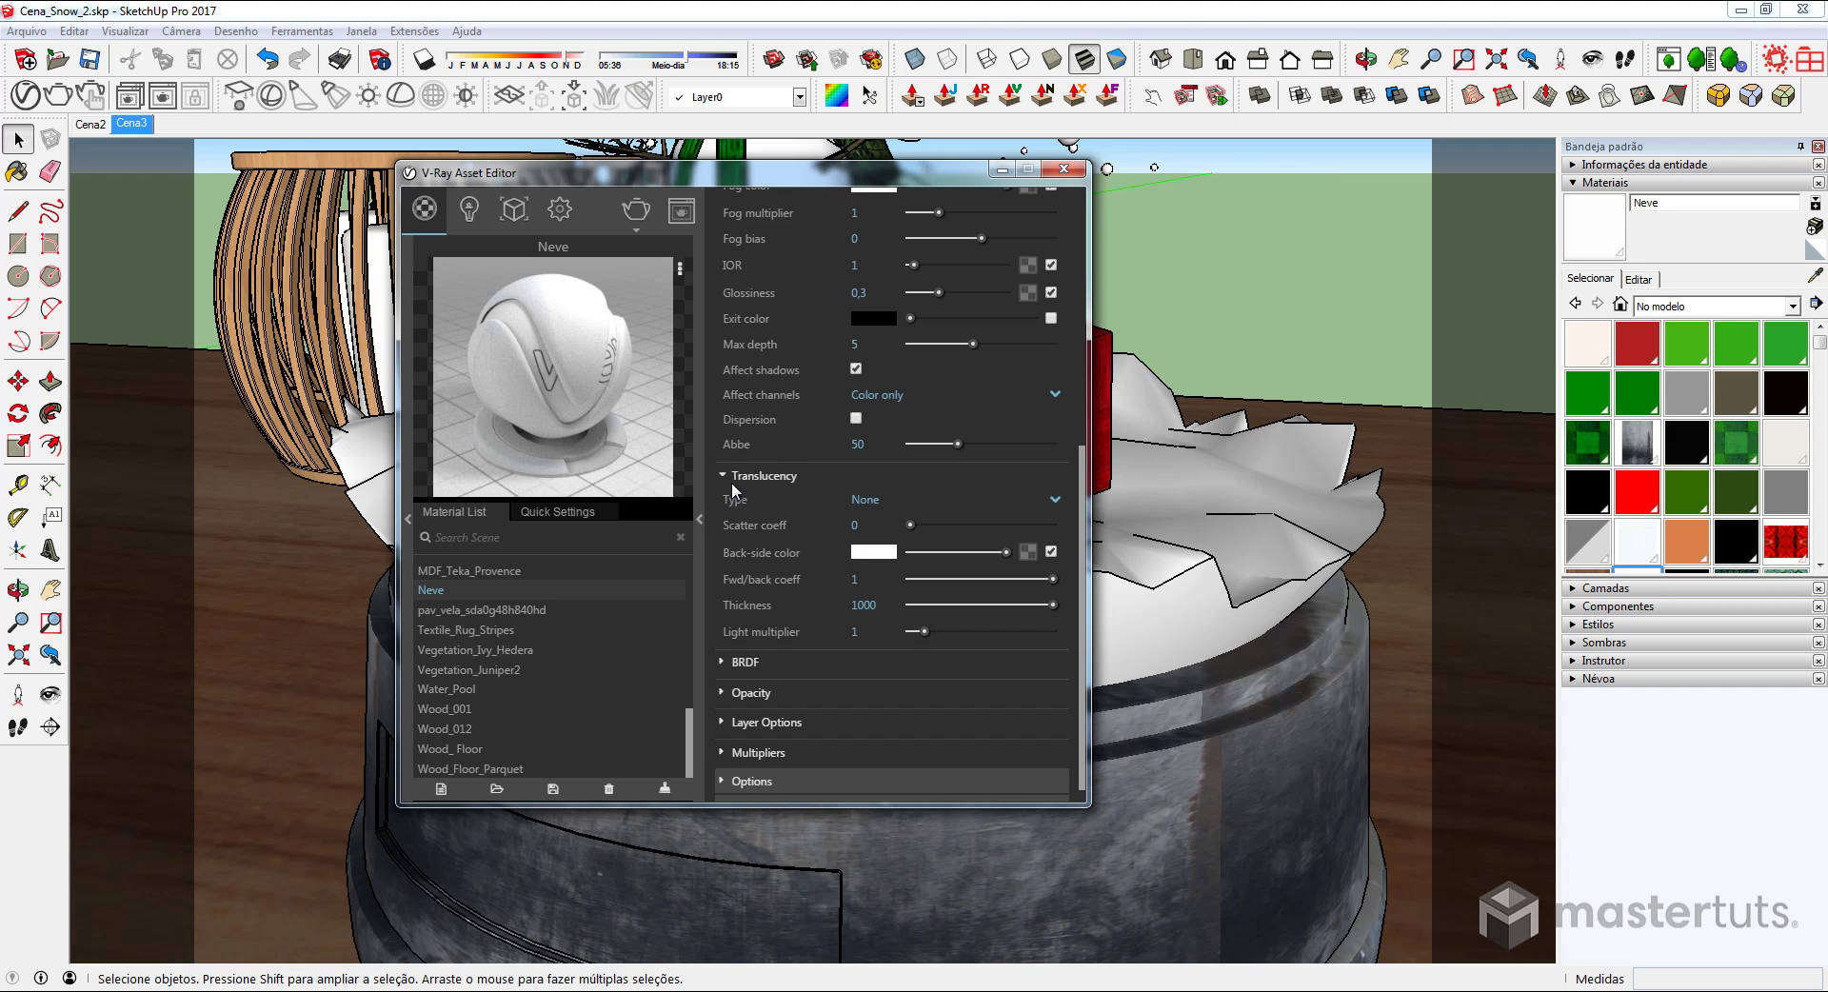
Set translucency to Hard (wax) model with scatter coefficient 0,1
click(1056, 498)
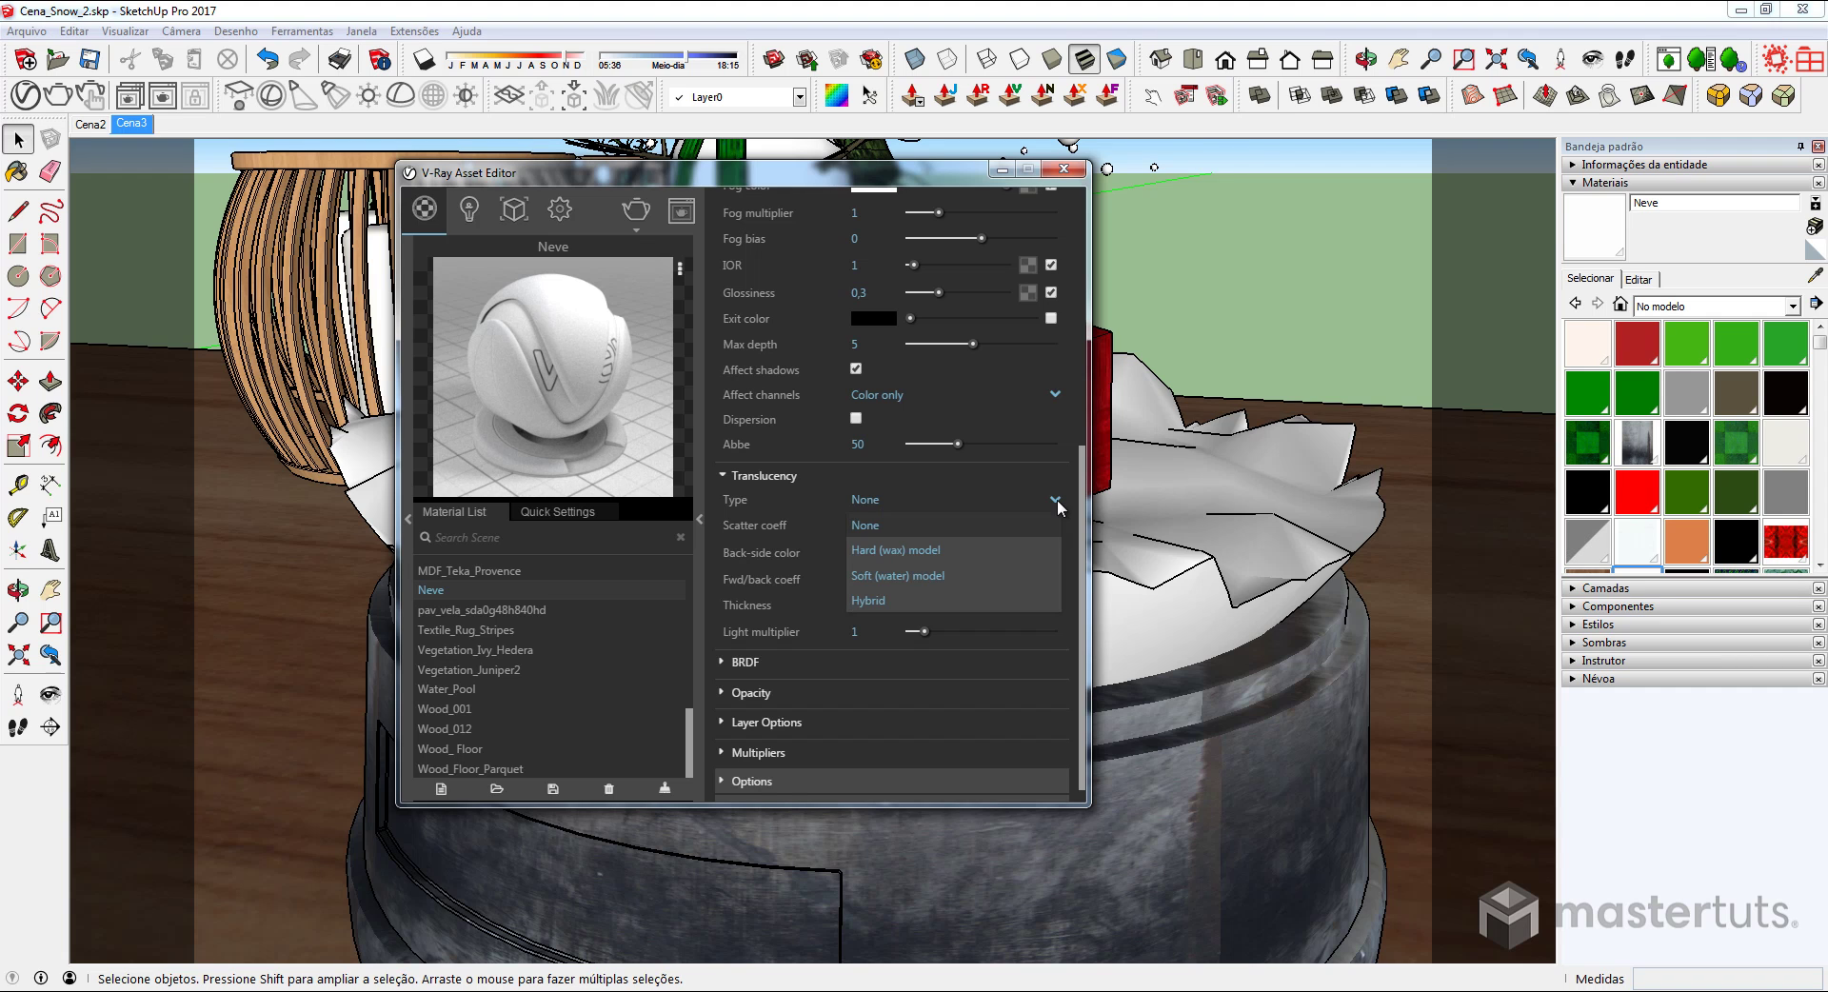
click(906, 546)
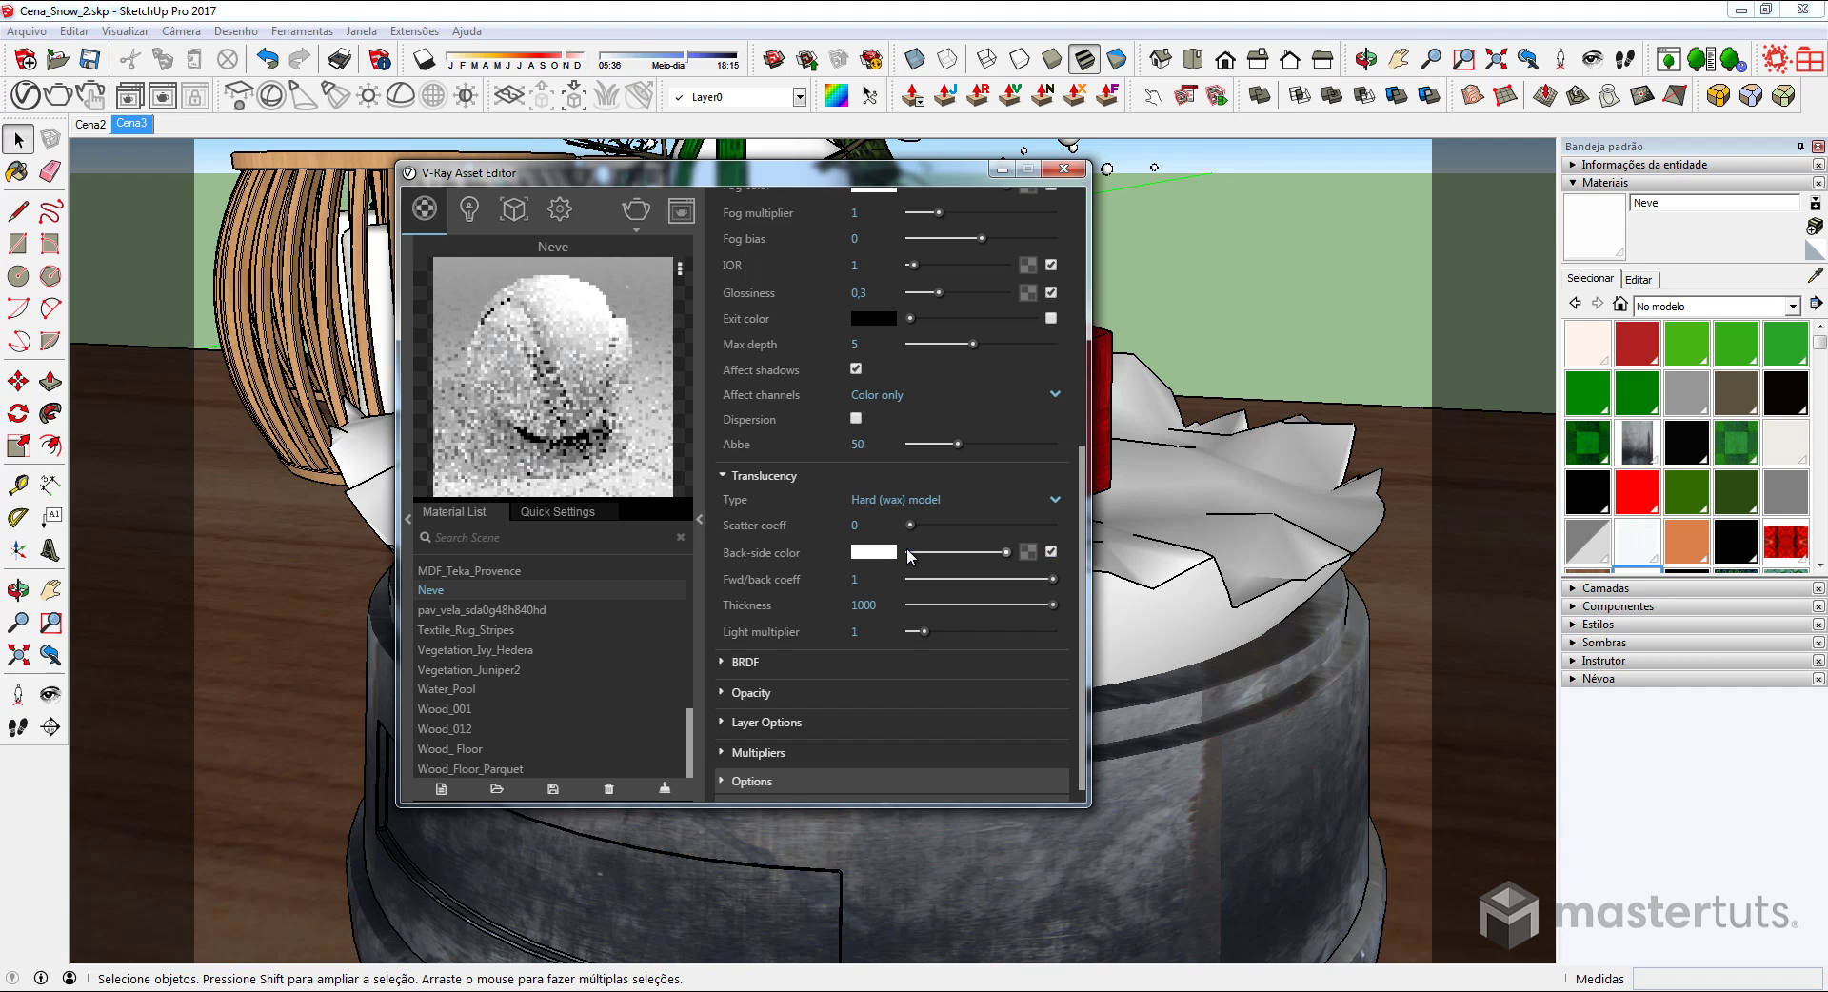
click(863, 524)
text(,)
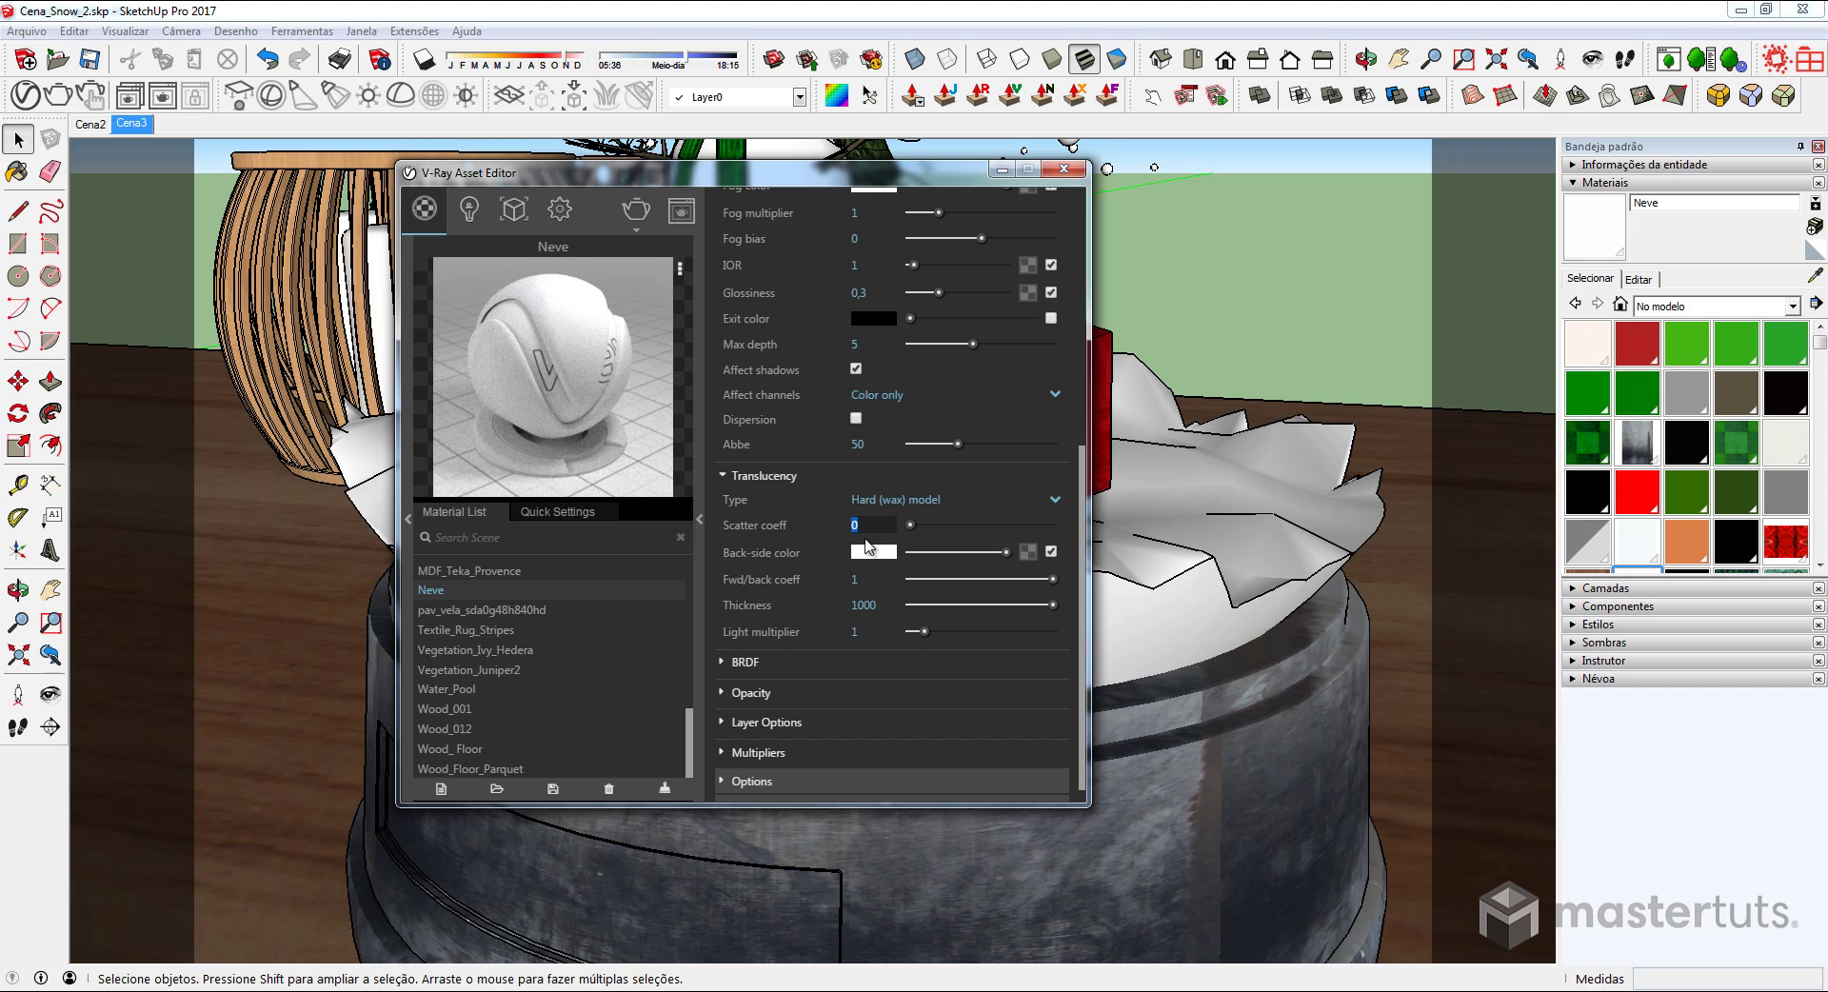
text(1)
key(Return)
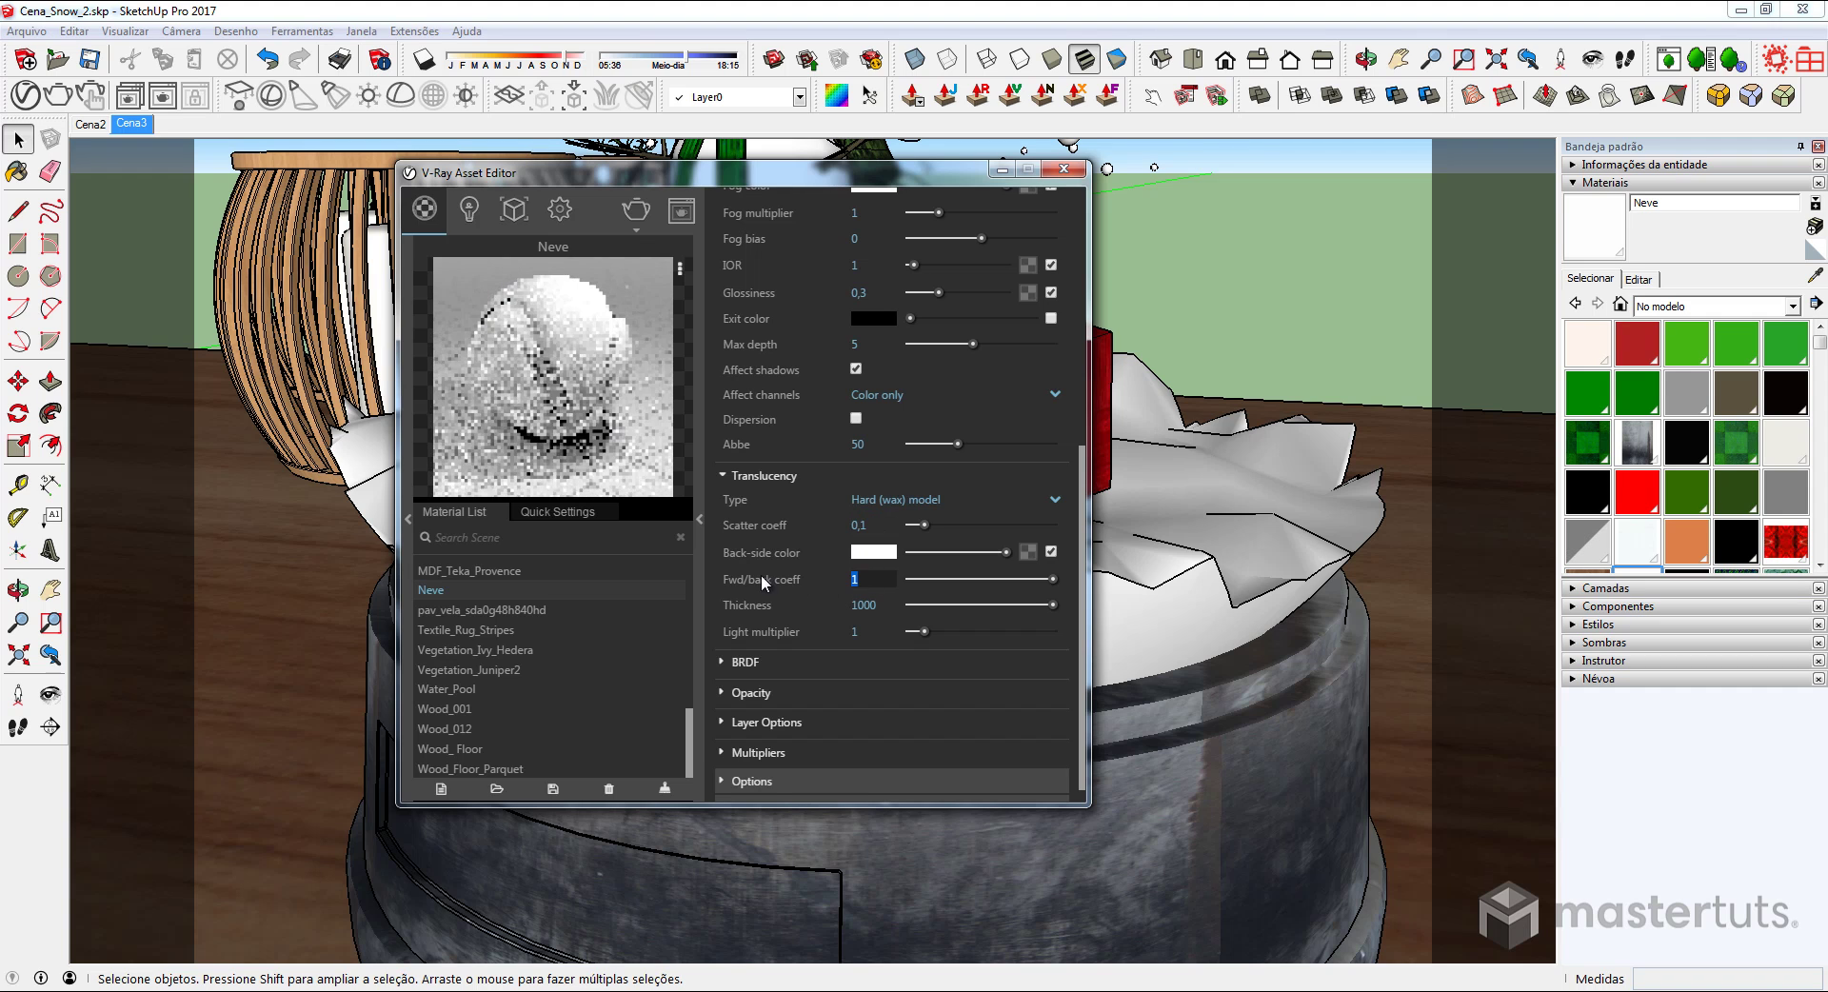
Set fwd/back coefficient 0,5, thickness 4 and light multiplier 200
click(871, 579)
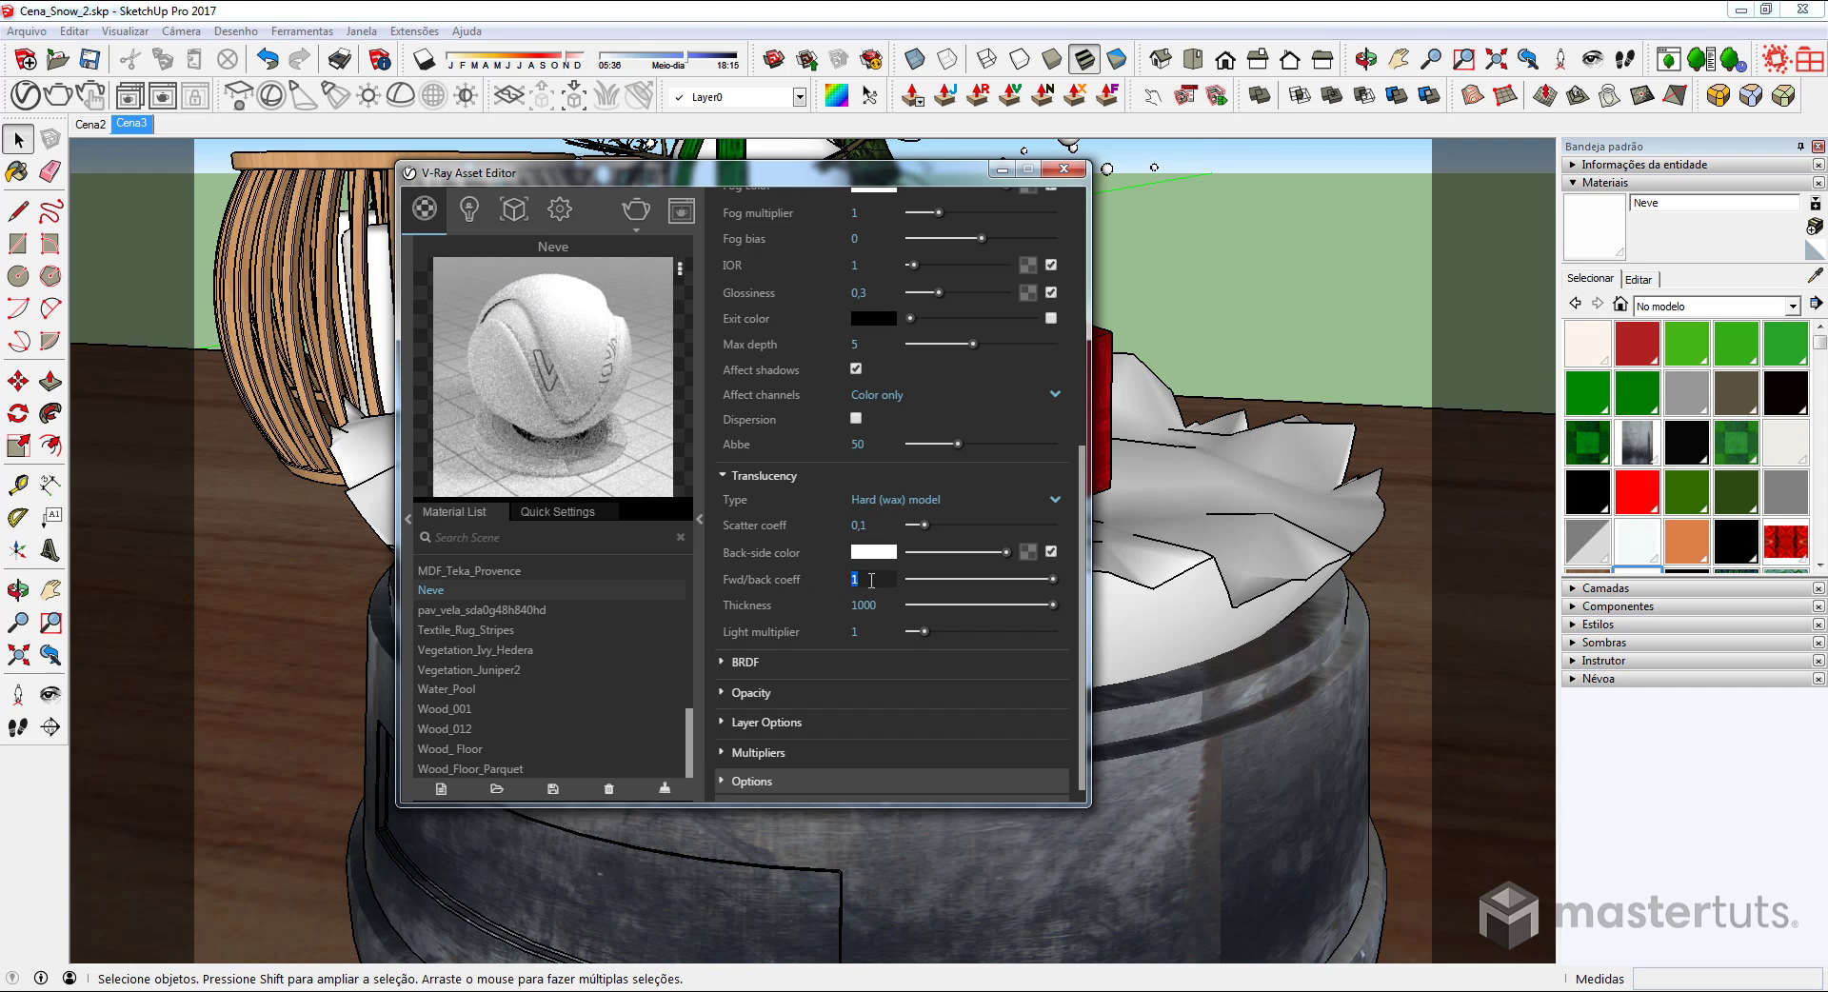
key(BackSpace)
text(5)
key(Tab)
text(4)
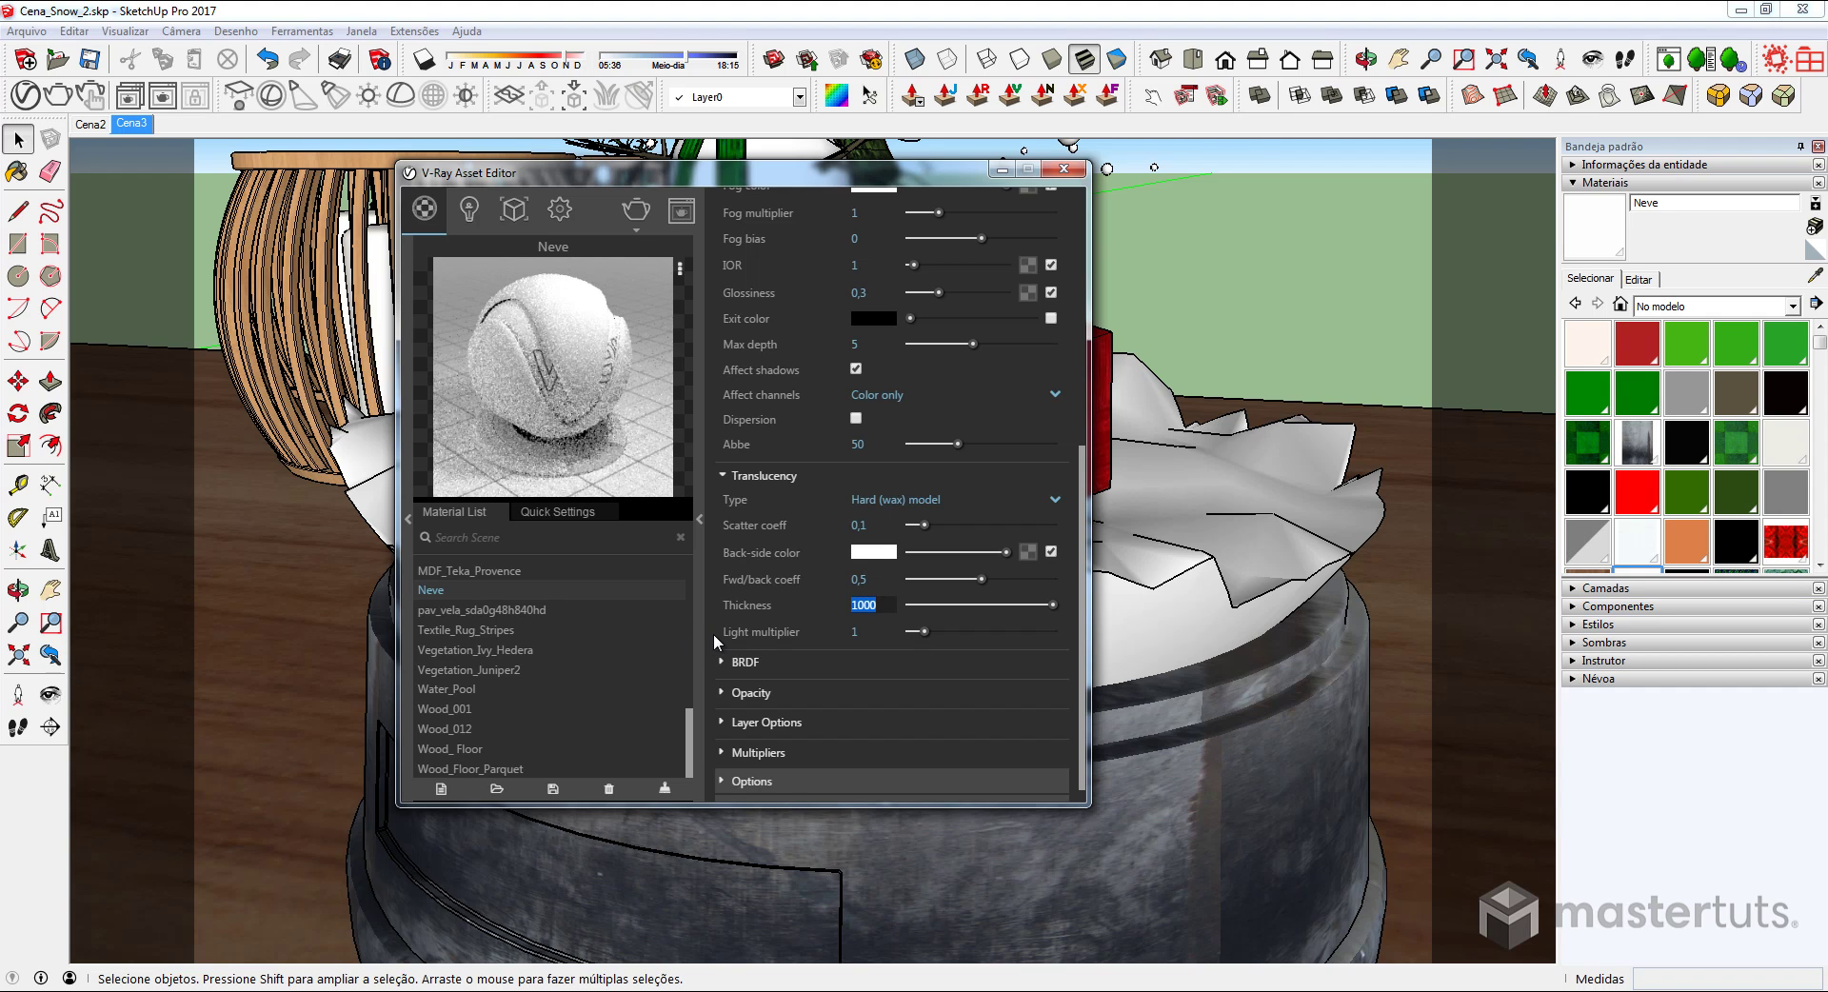
key(Tab)
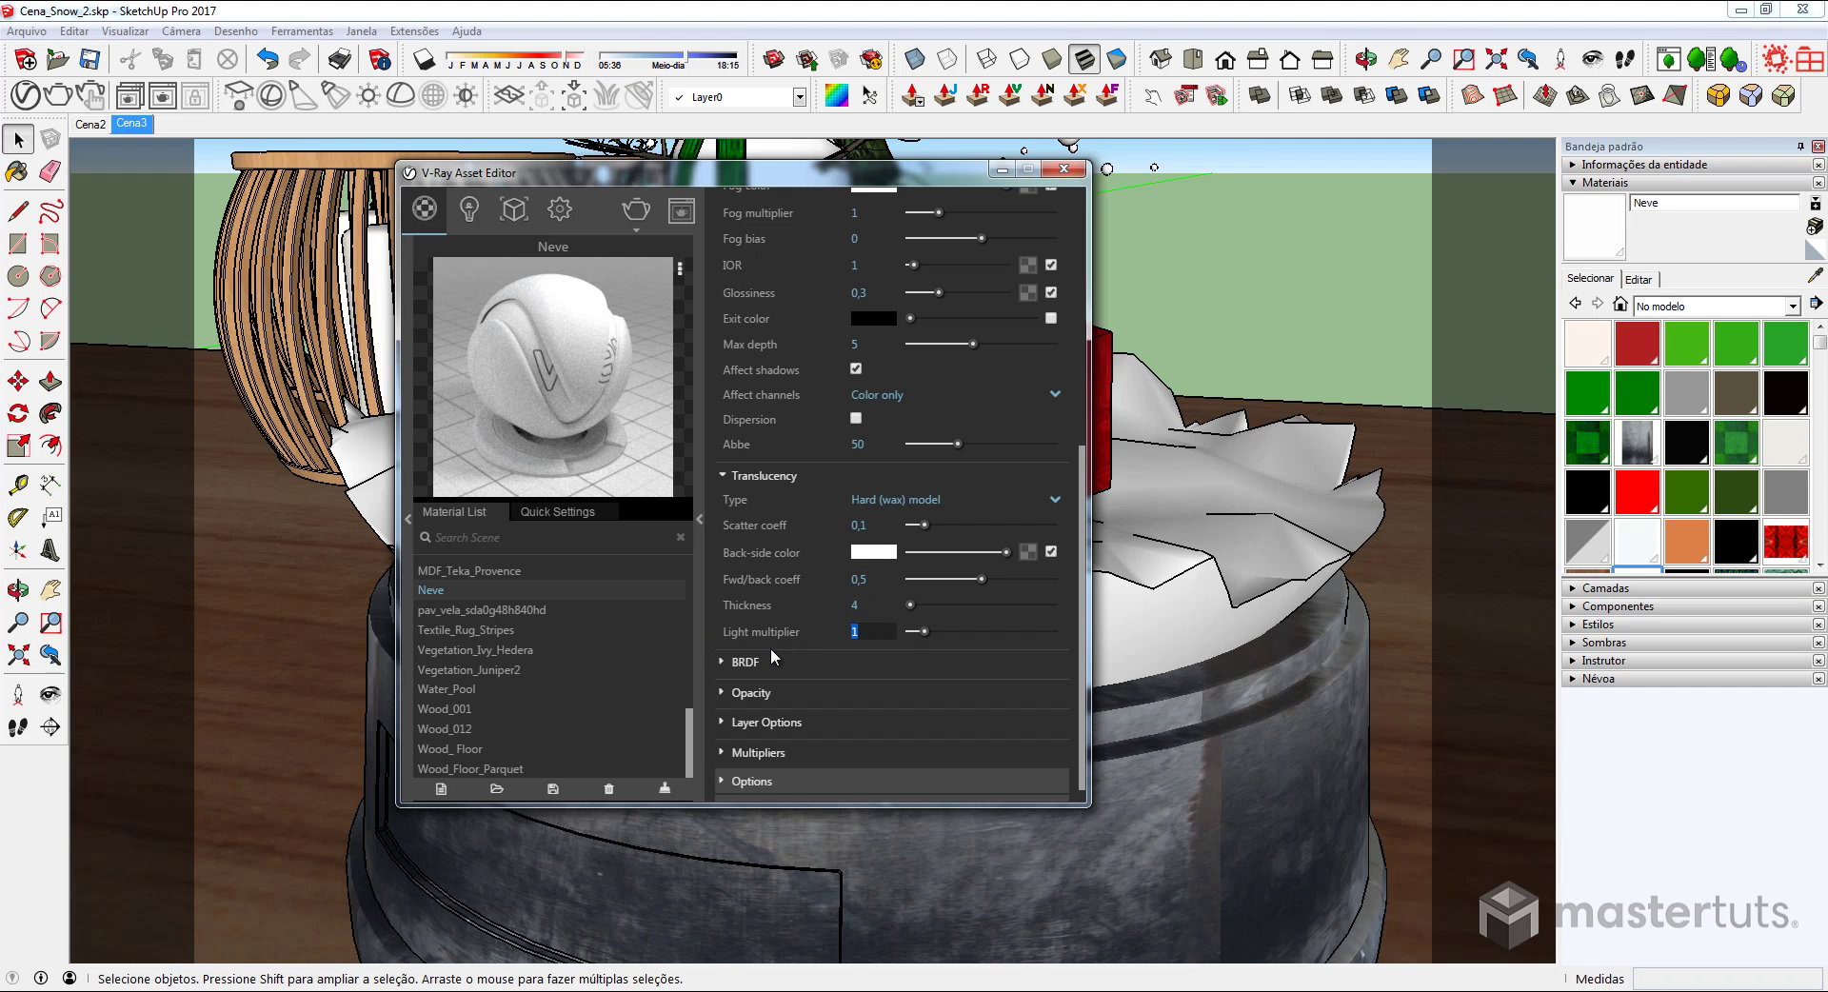
text(200)
key(Tab)
mouse_move(1082, 518)
mouse_down()
mouse_move(1078, 348)
mouse_move(1080, 564)
mouse_up()
scroll(1079, 352, up, 3)
scroll(1078, 366, down, 1)
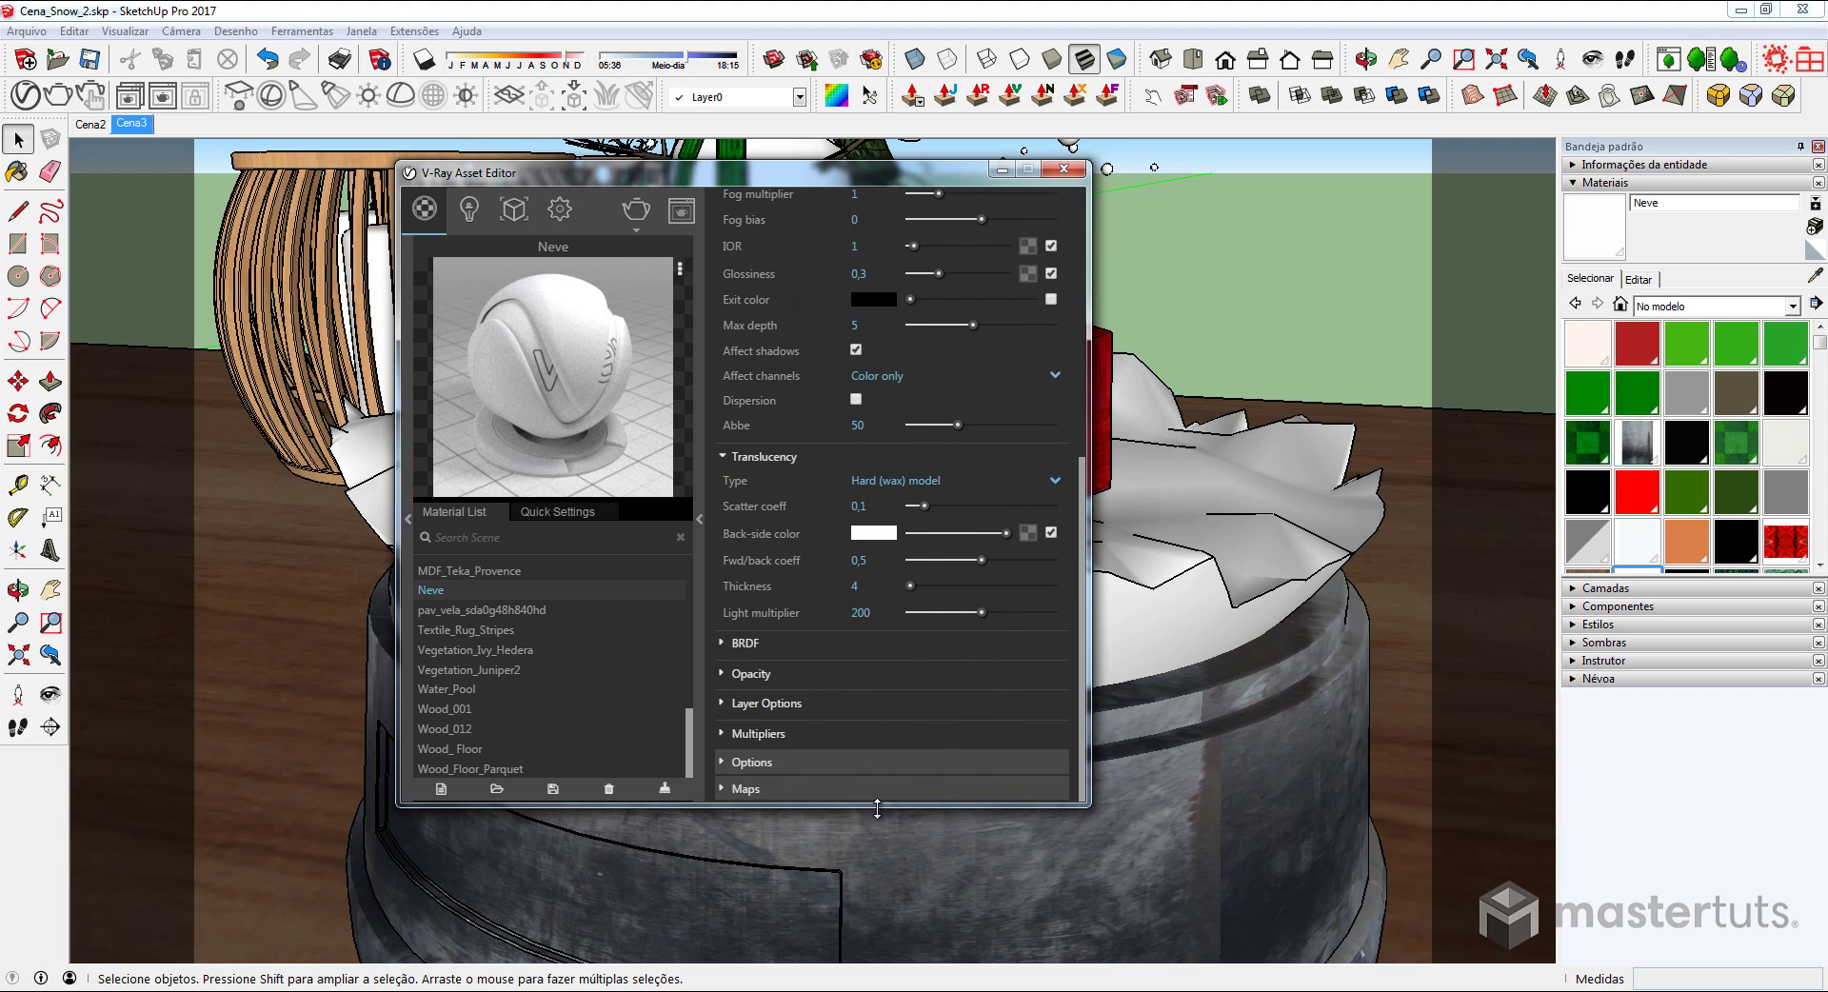
Enable Bump under Neve's Maps and assign a TriPlanar texture to it
click(746, 789)
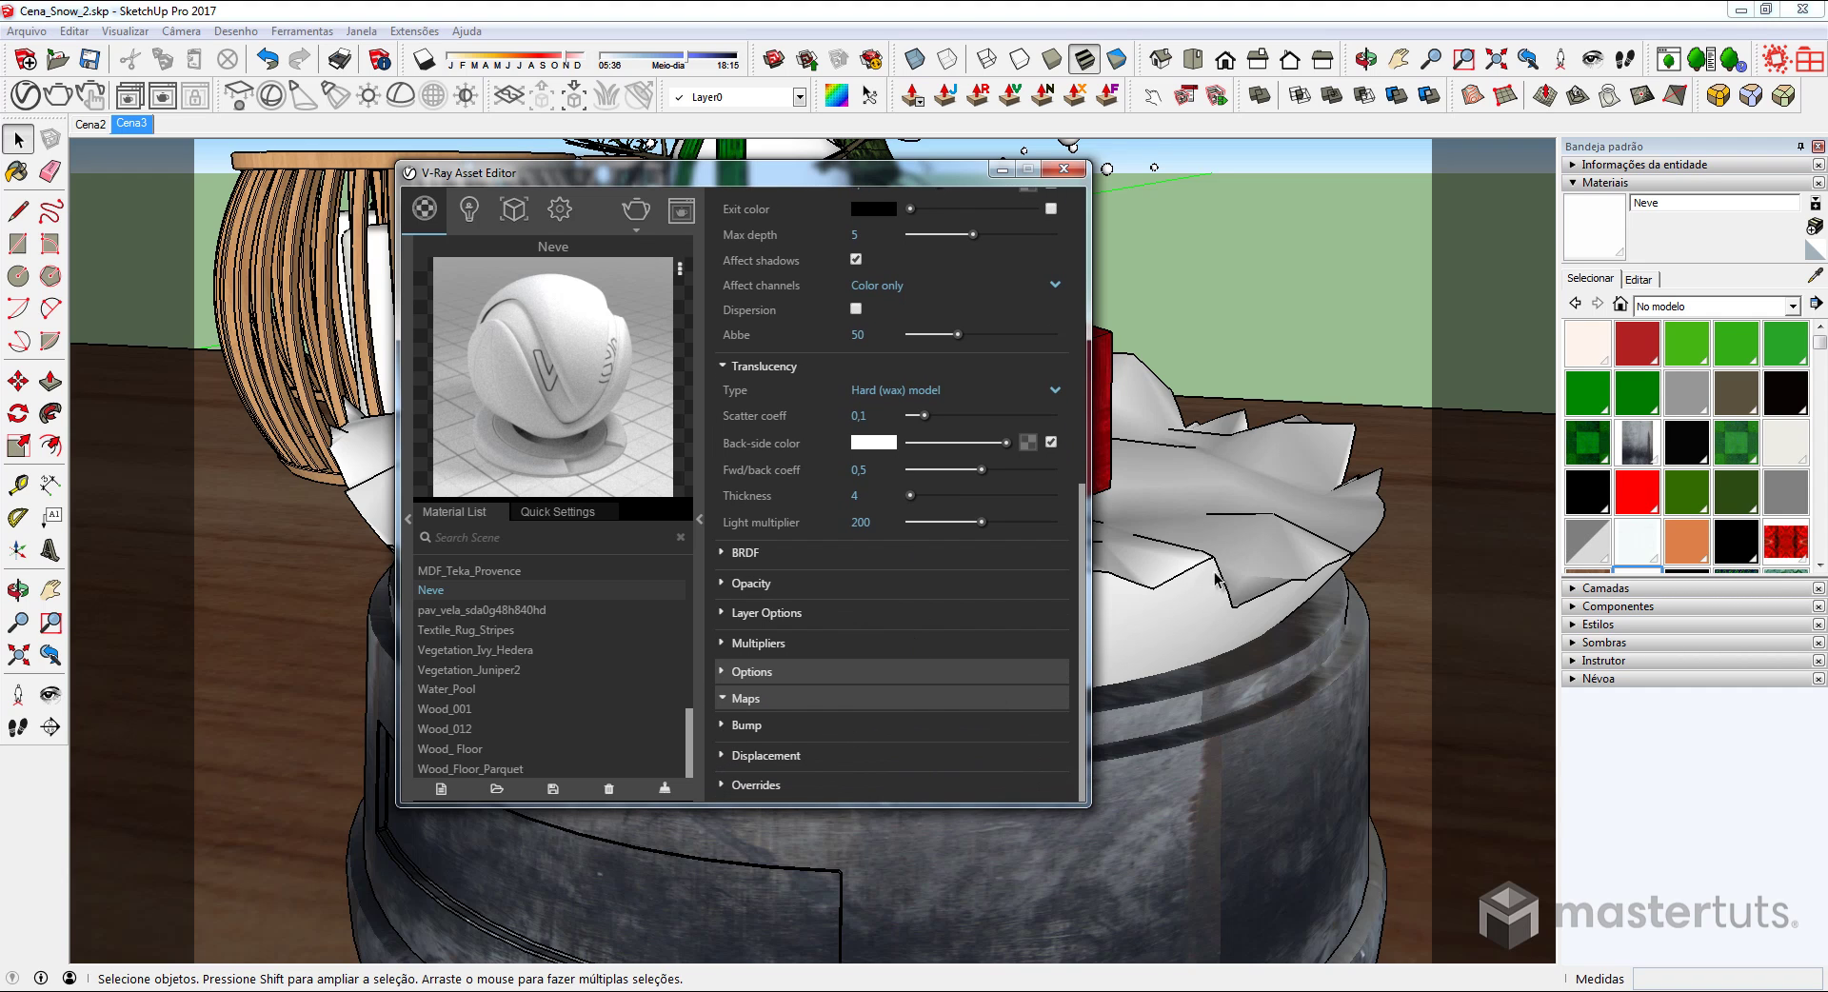
click(723, 726)
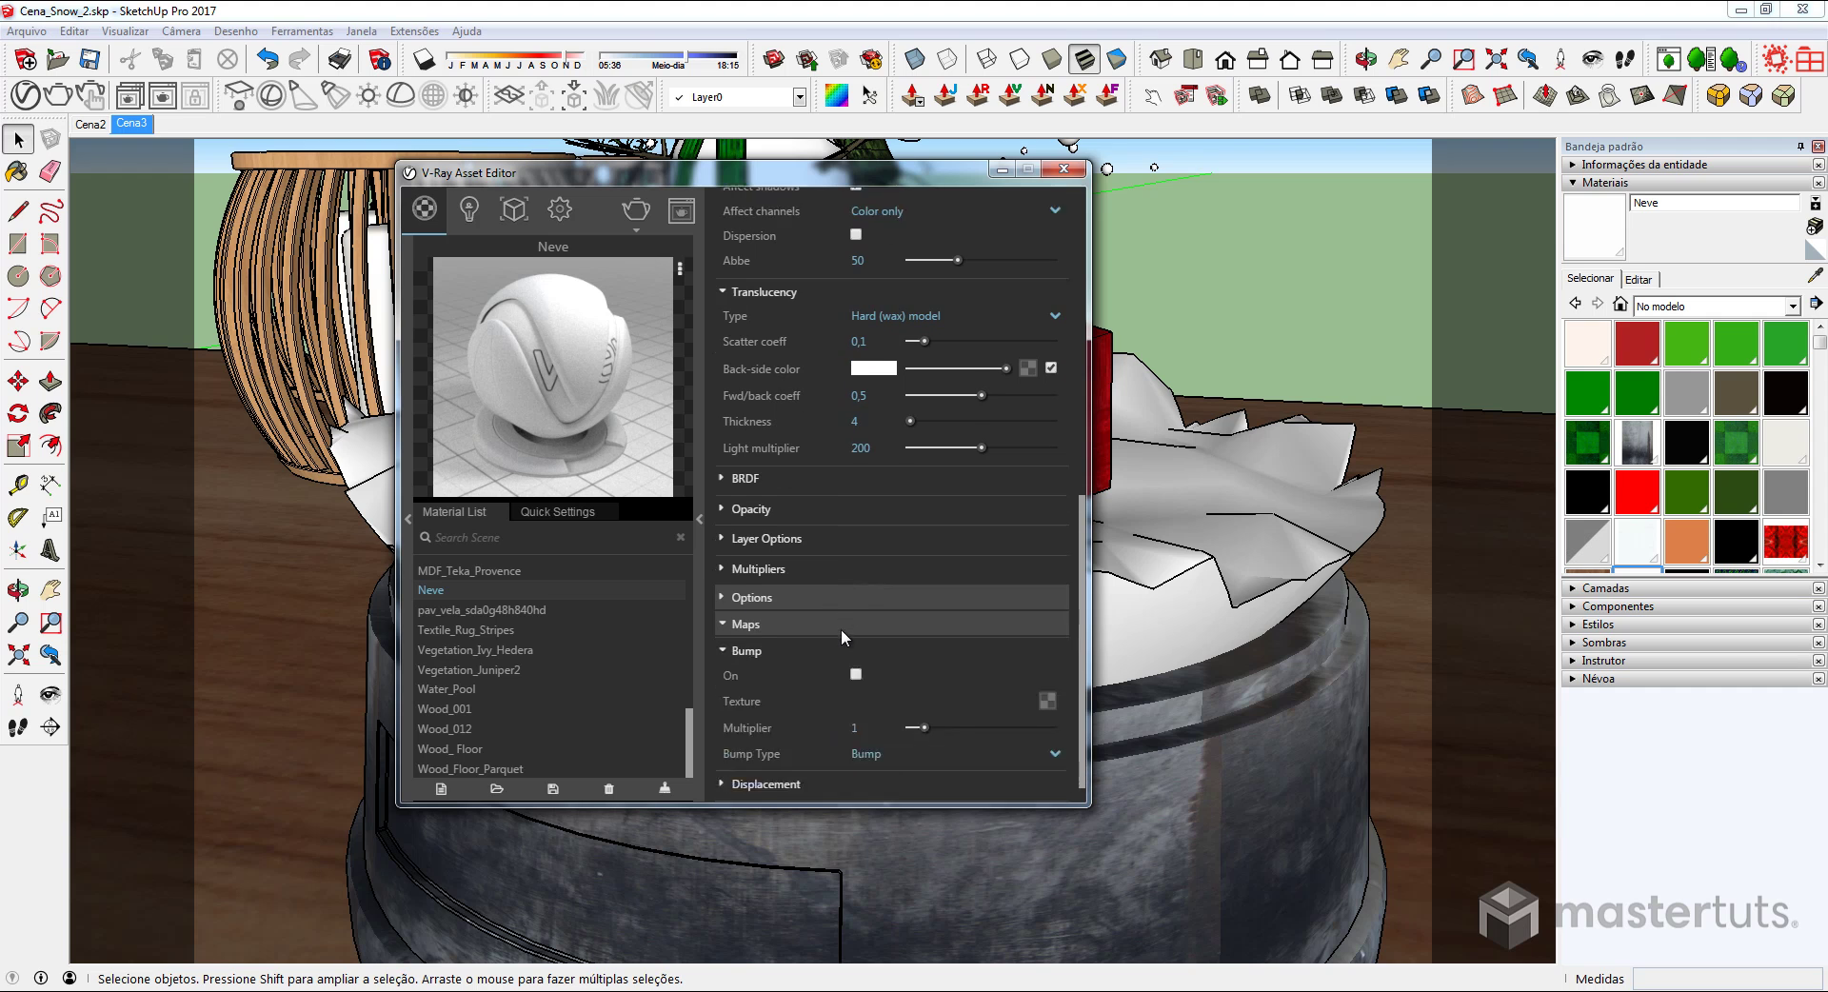
click(856, 645)
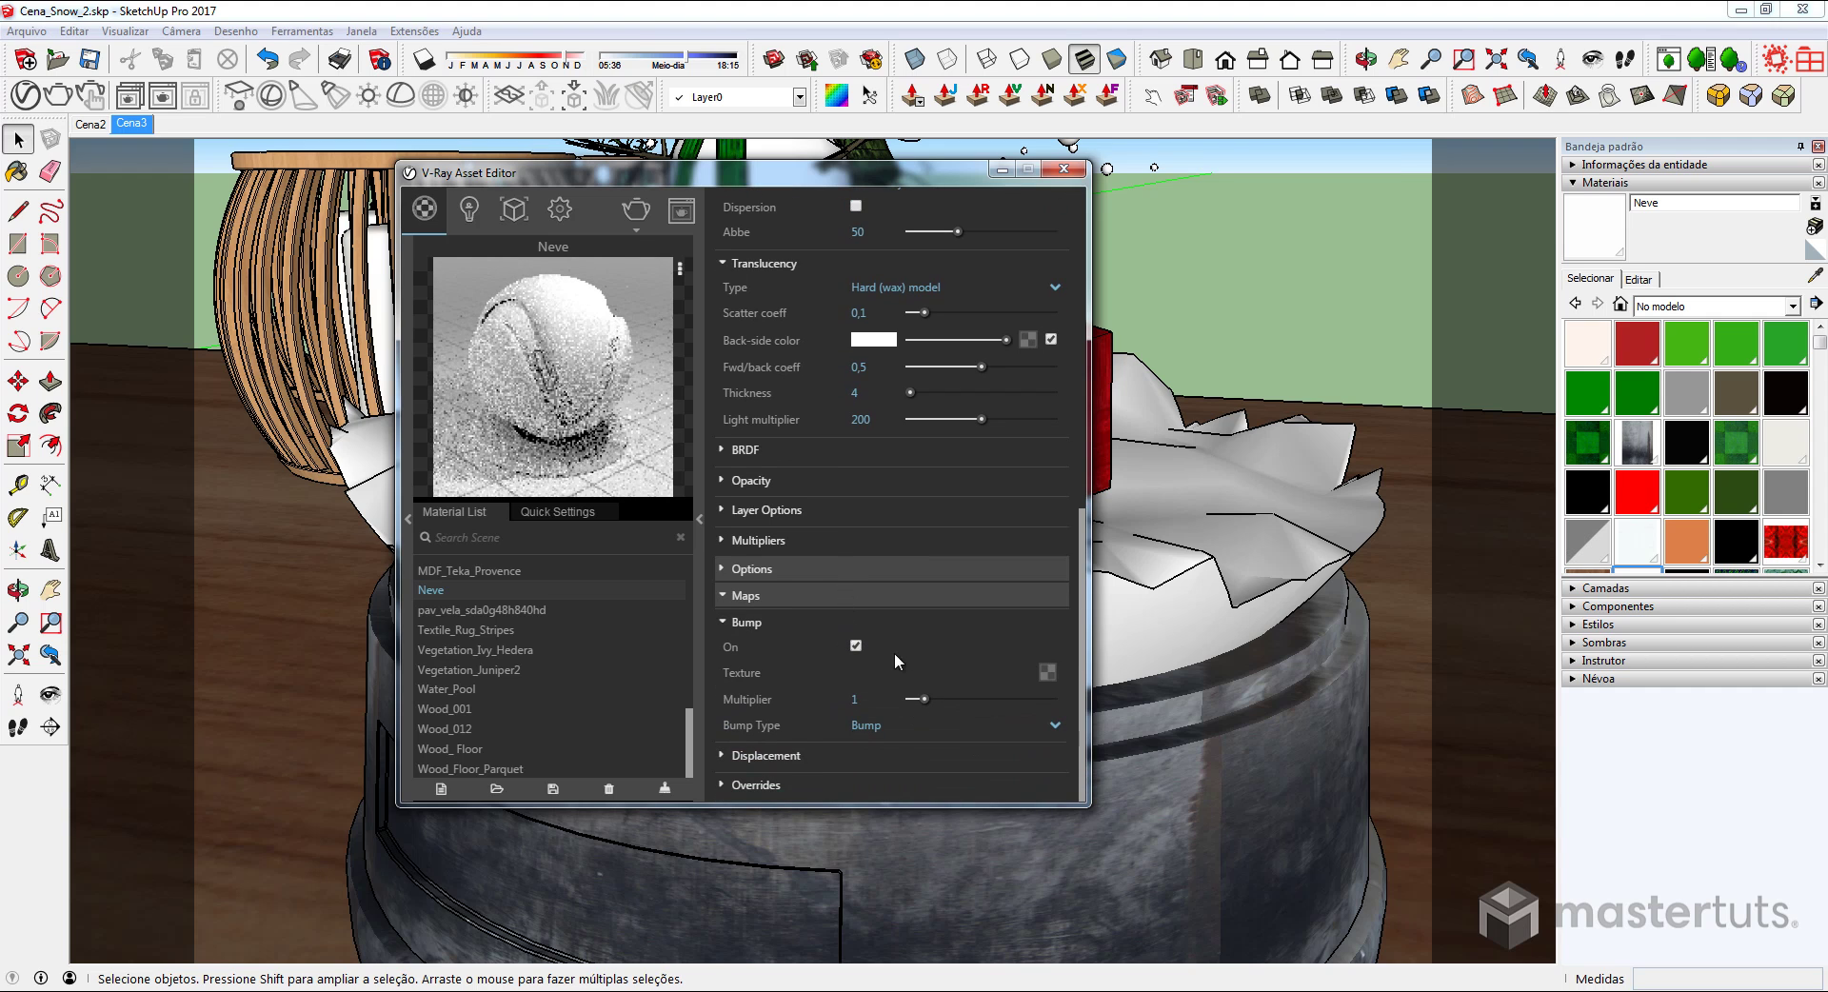
click(1053, 674)
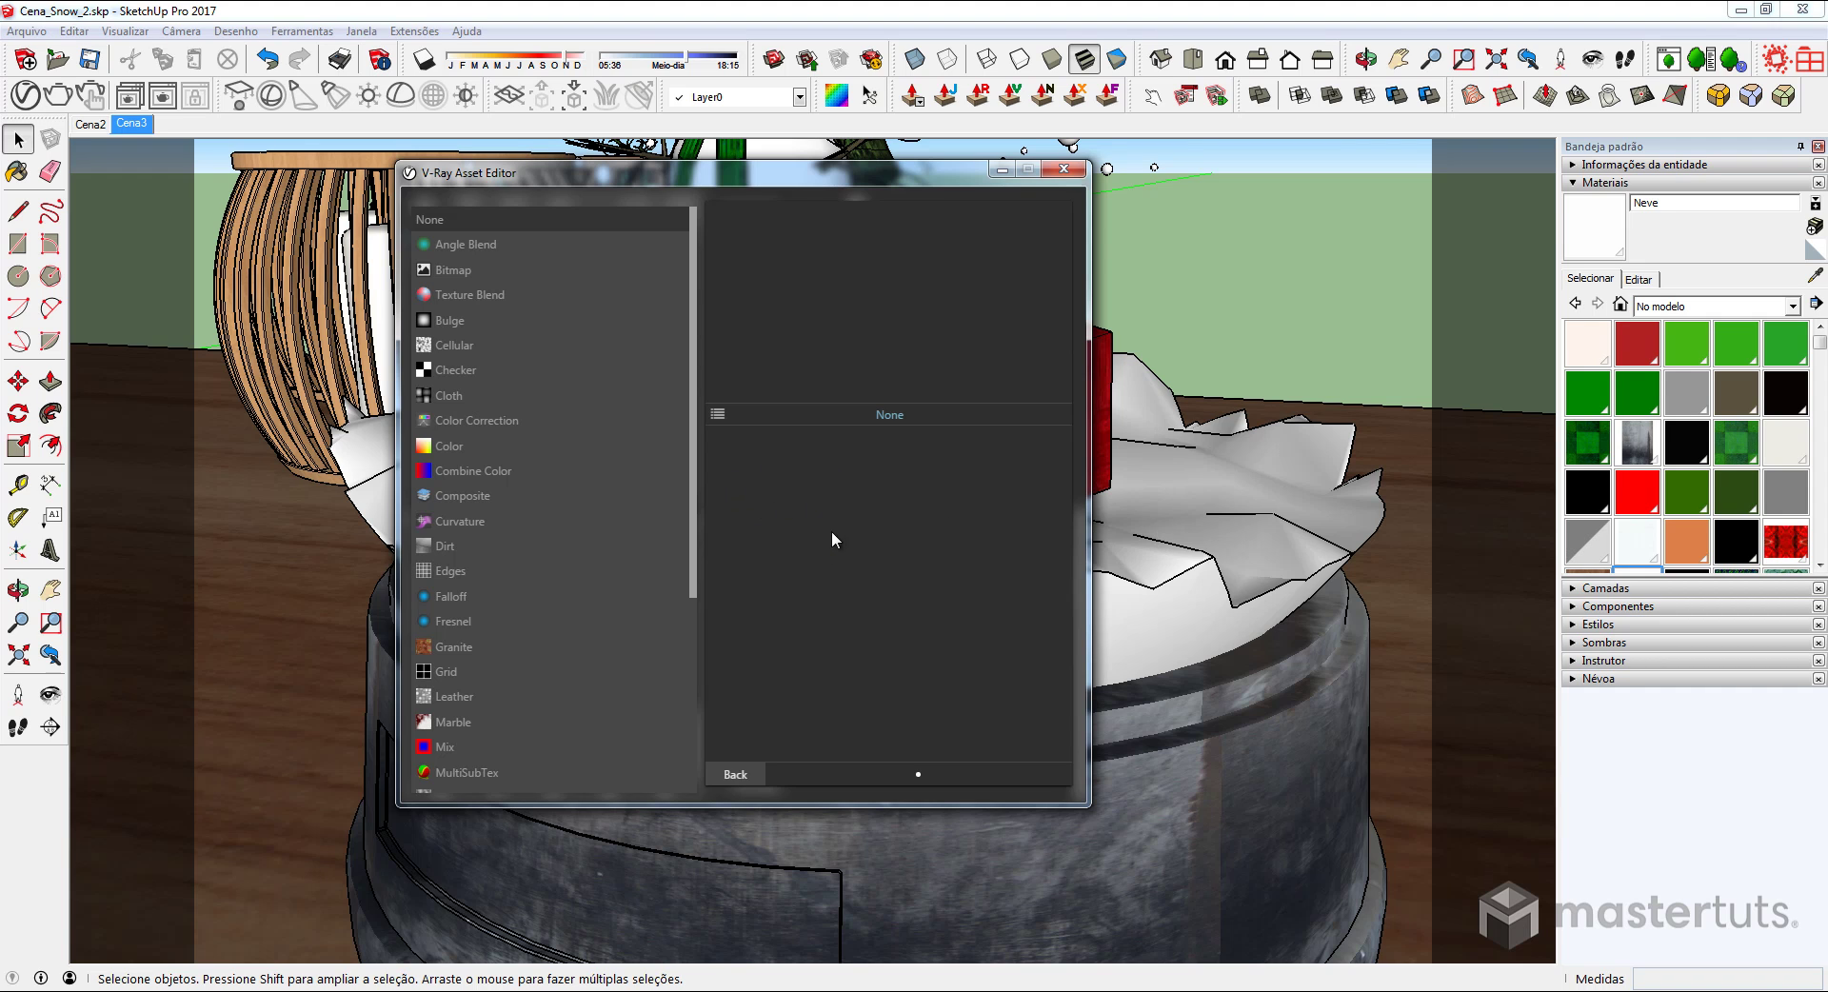
scroll(692, 447, down, 4)
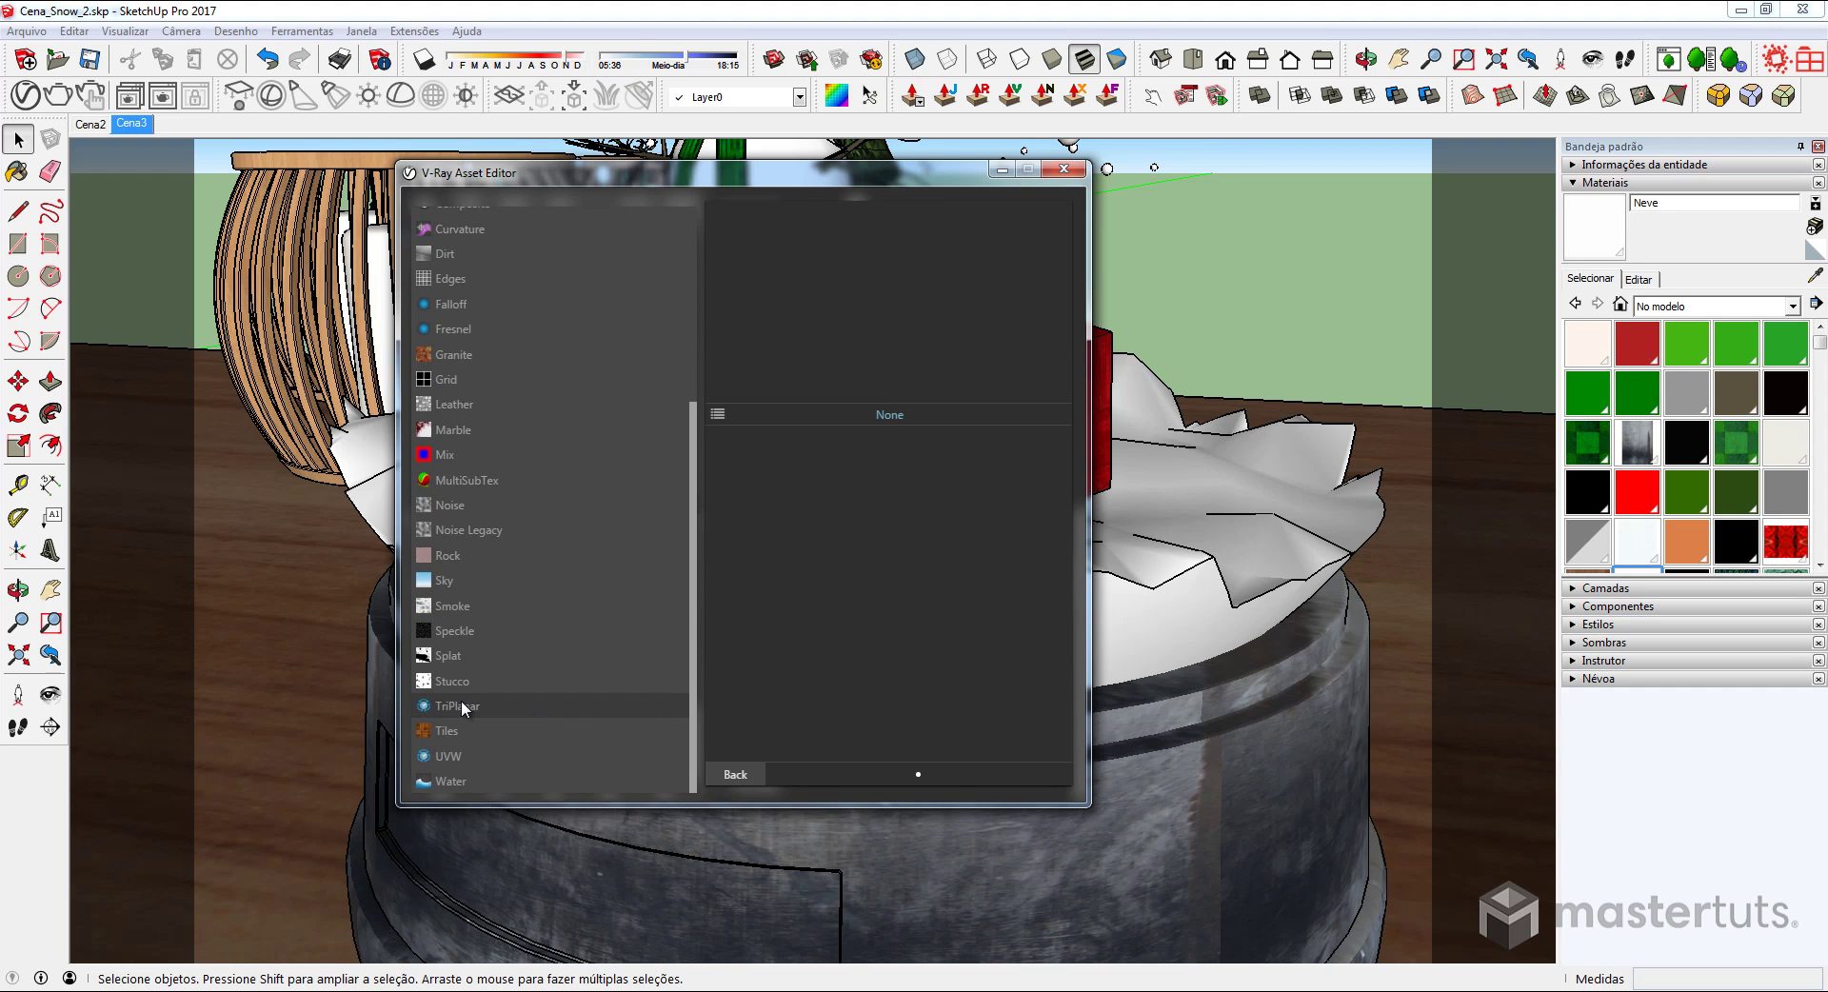
click(460, 704)
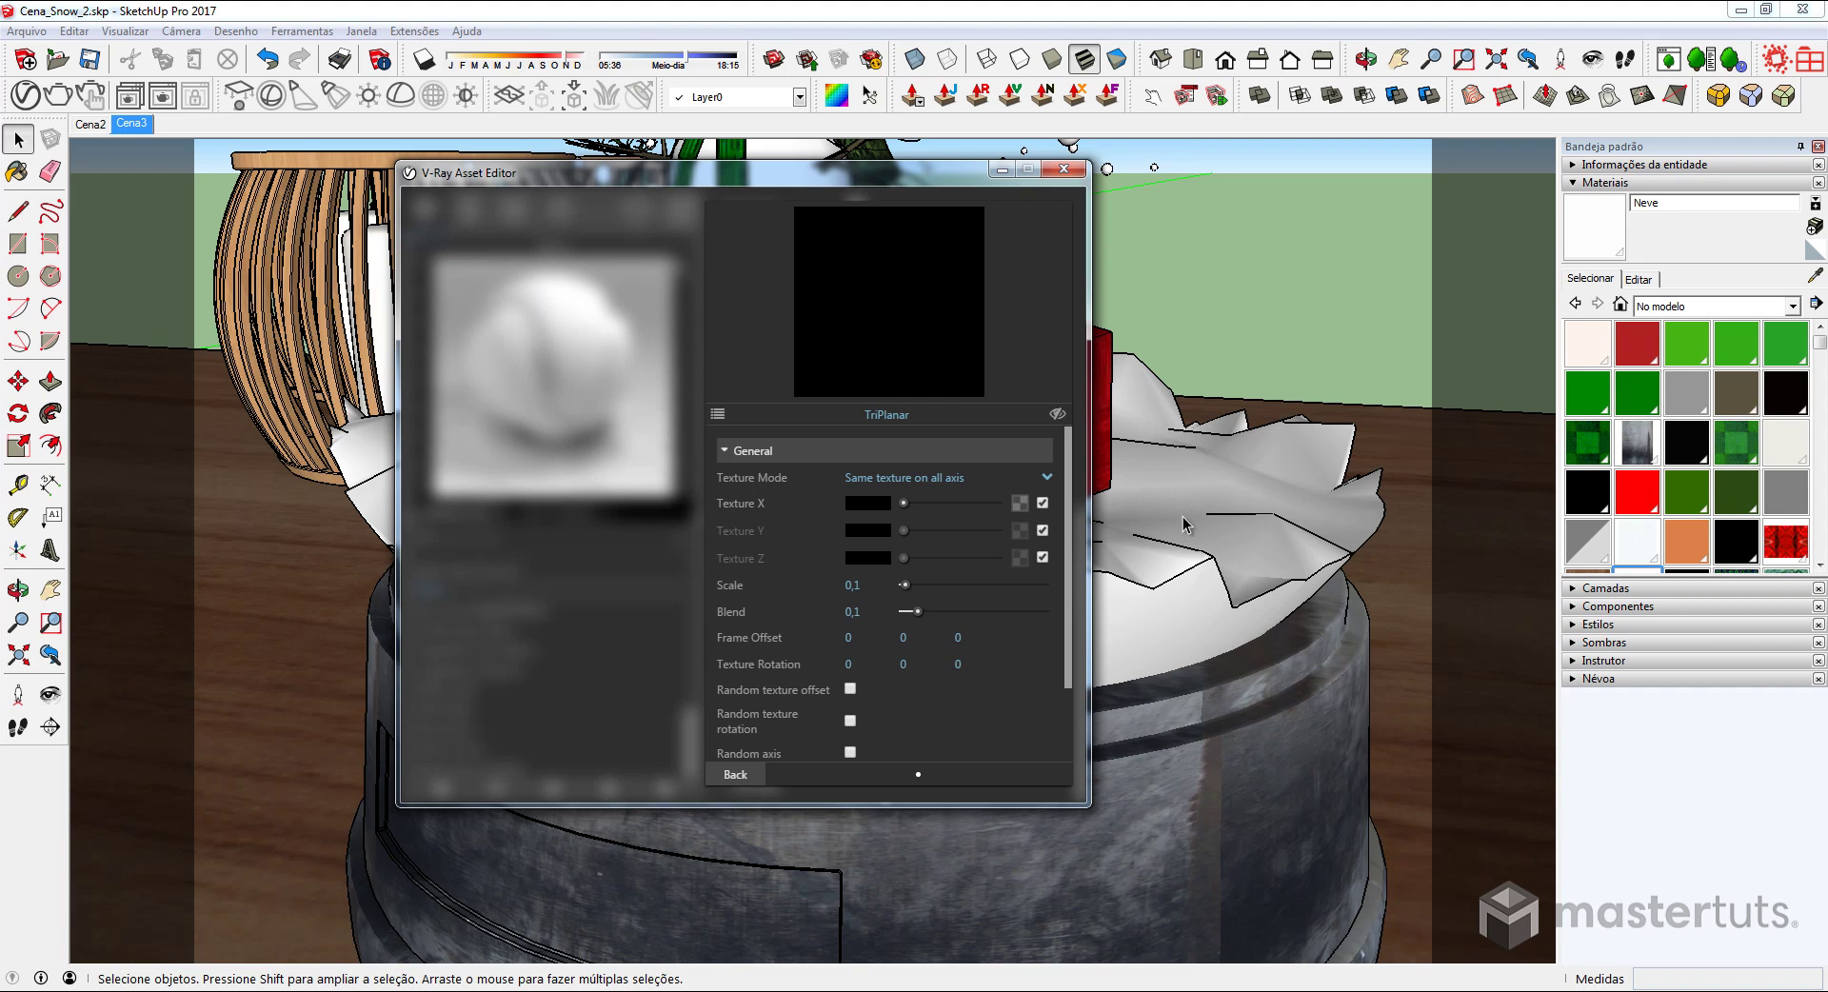
Put a Smoke texture in TriPlanar's Texture X slot and copy black Color B onto Color A
click(1019, 503)
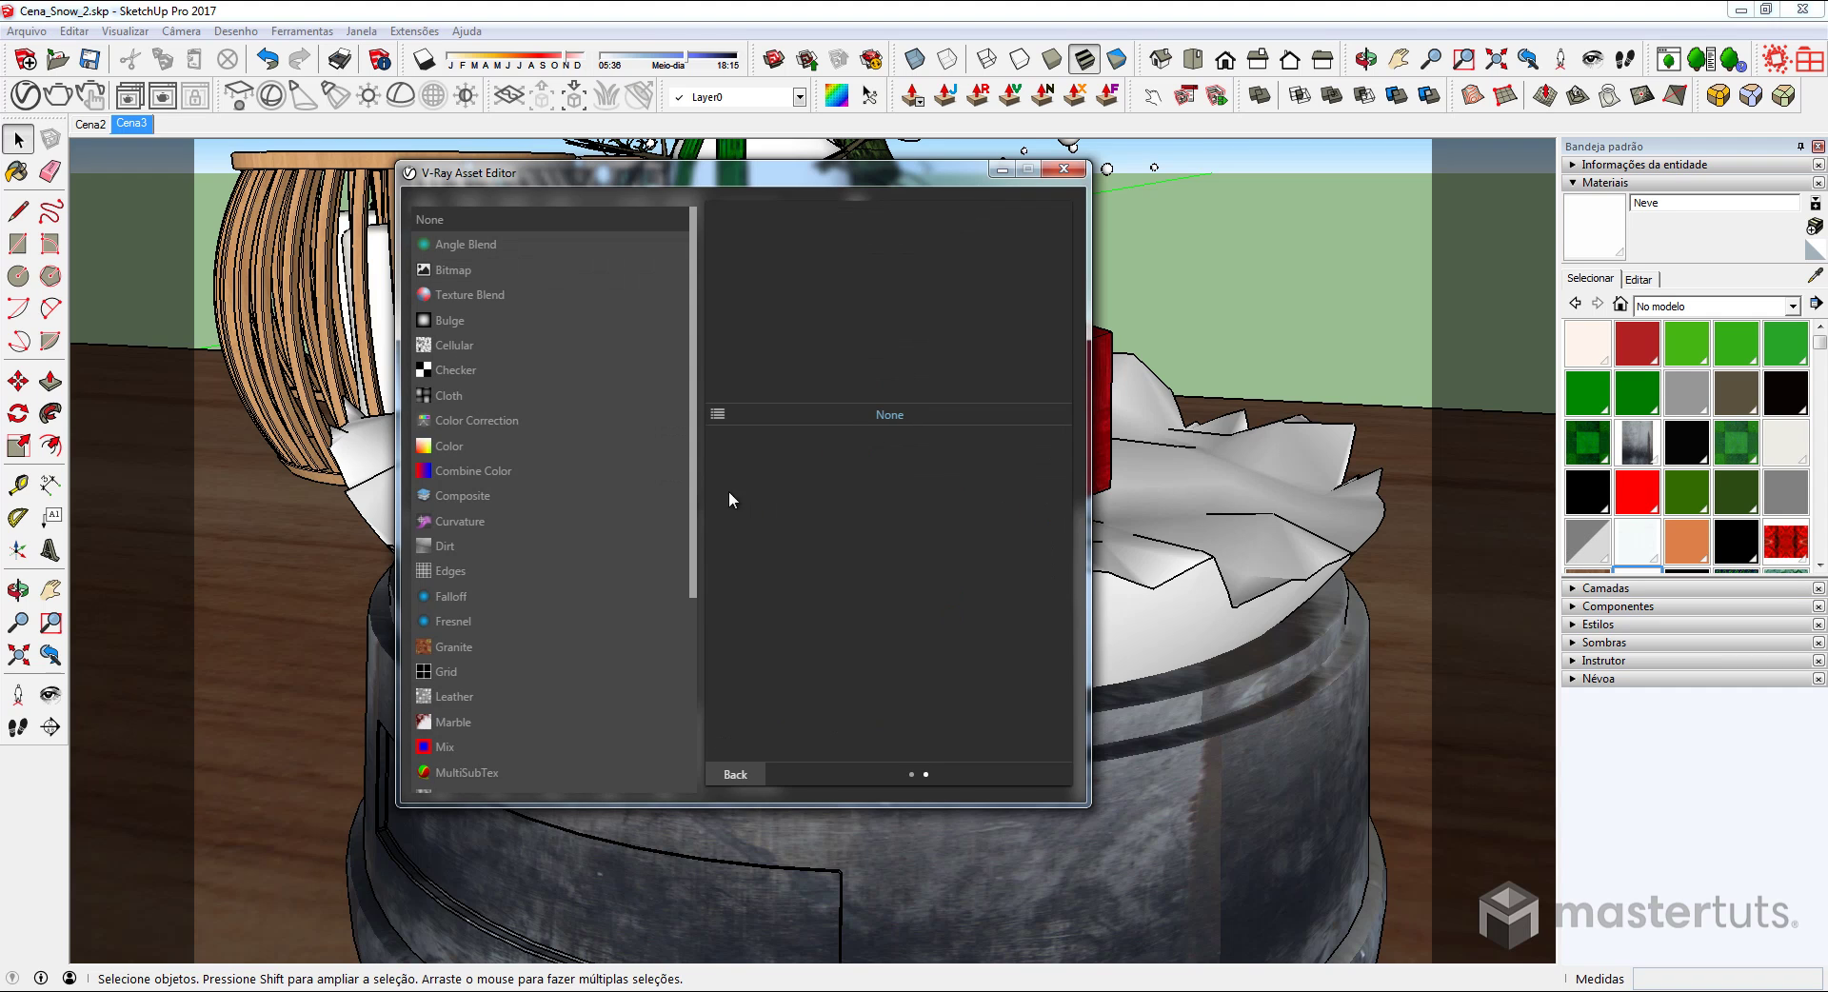
scroll(504, 442, down, 4)
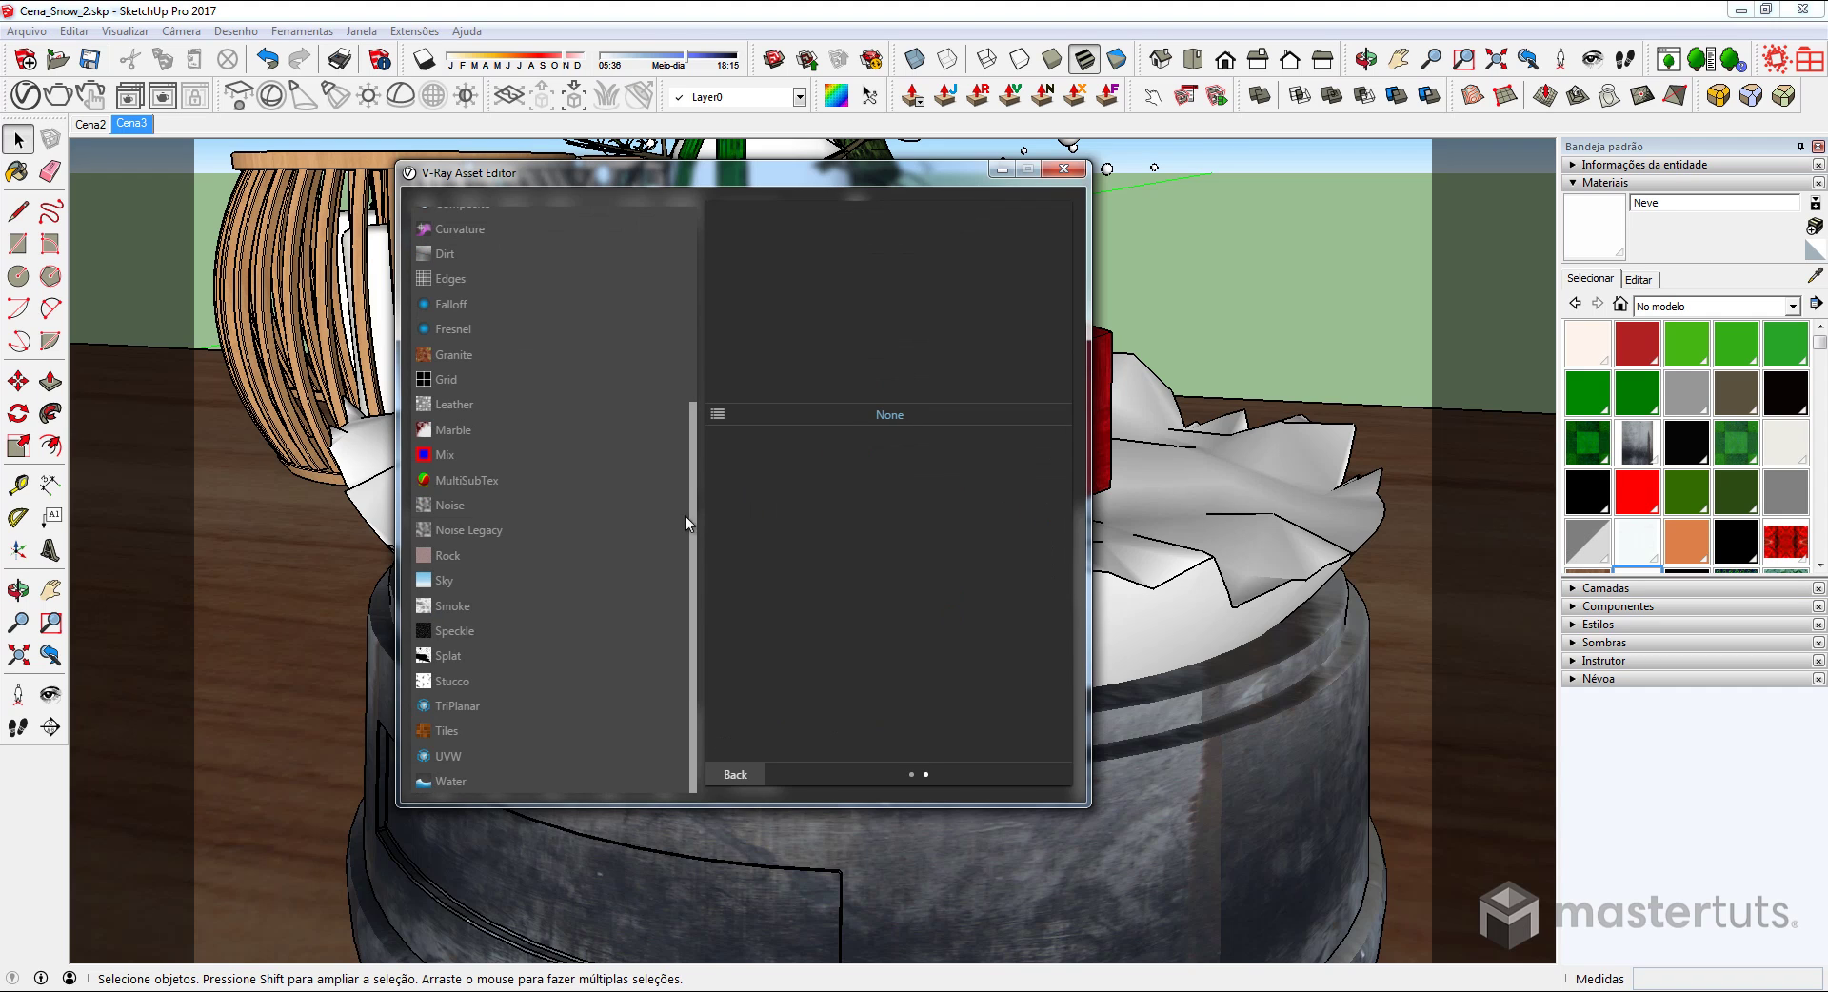
click(444, 607)
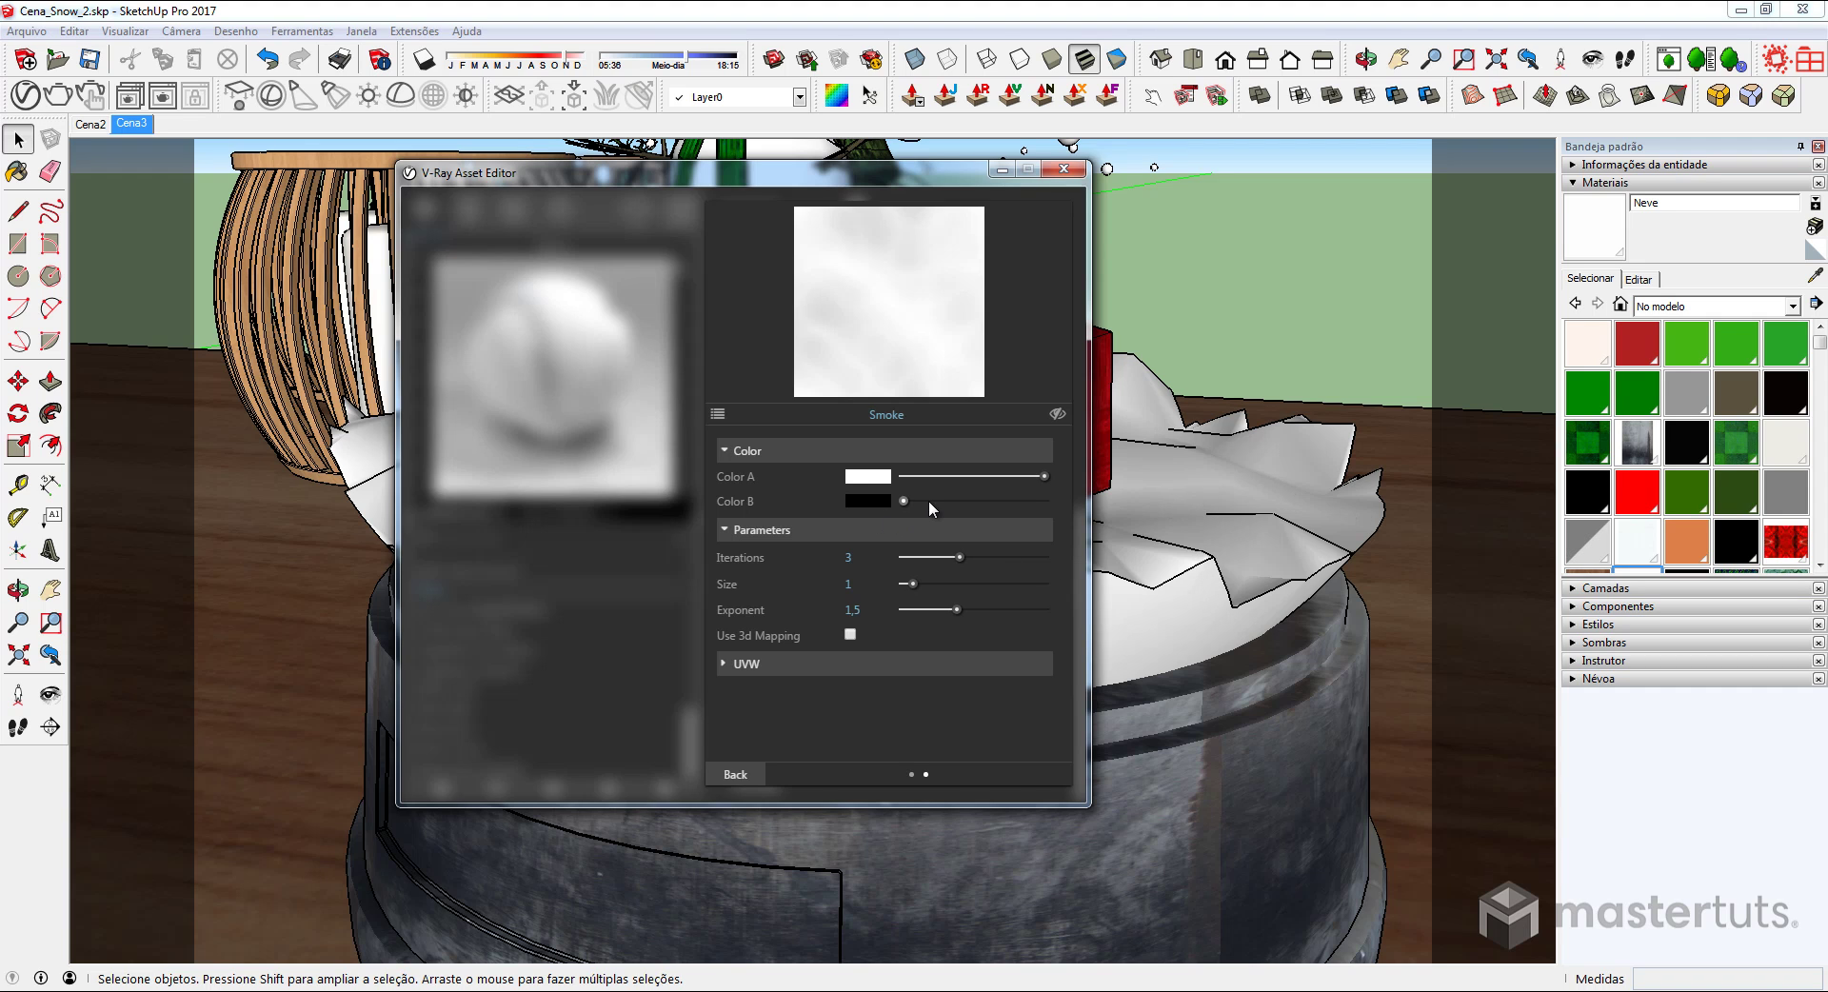
drag(871, 501, 857, 480)
drag(875, 473, 871, 496)
drag(868, 503, 869, 476)
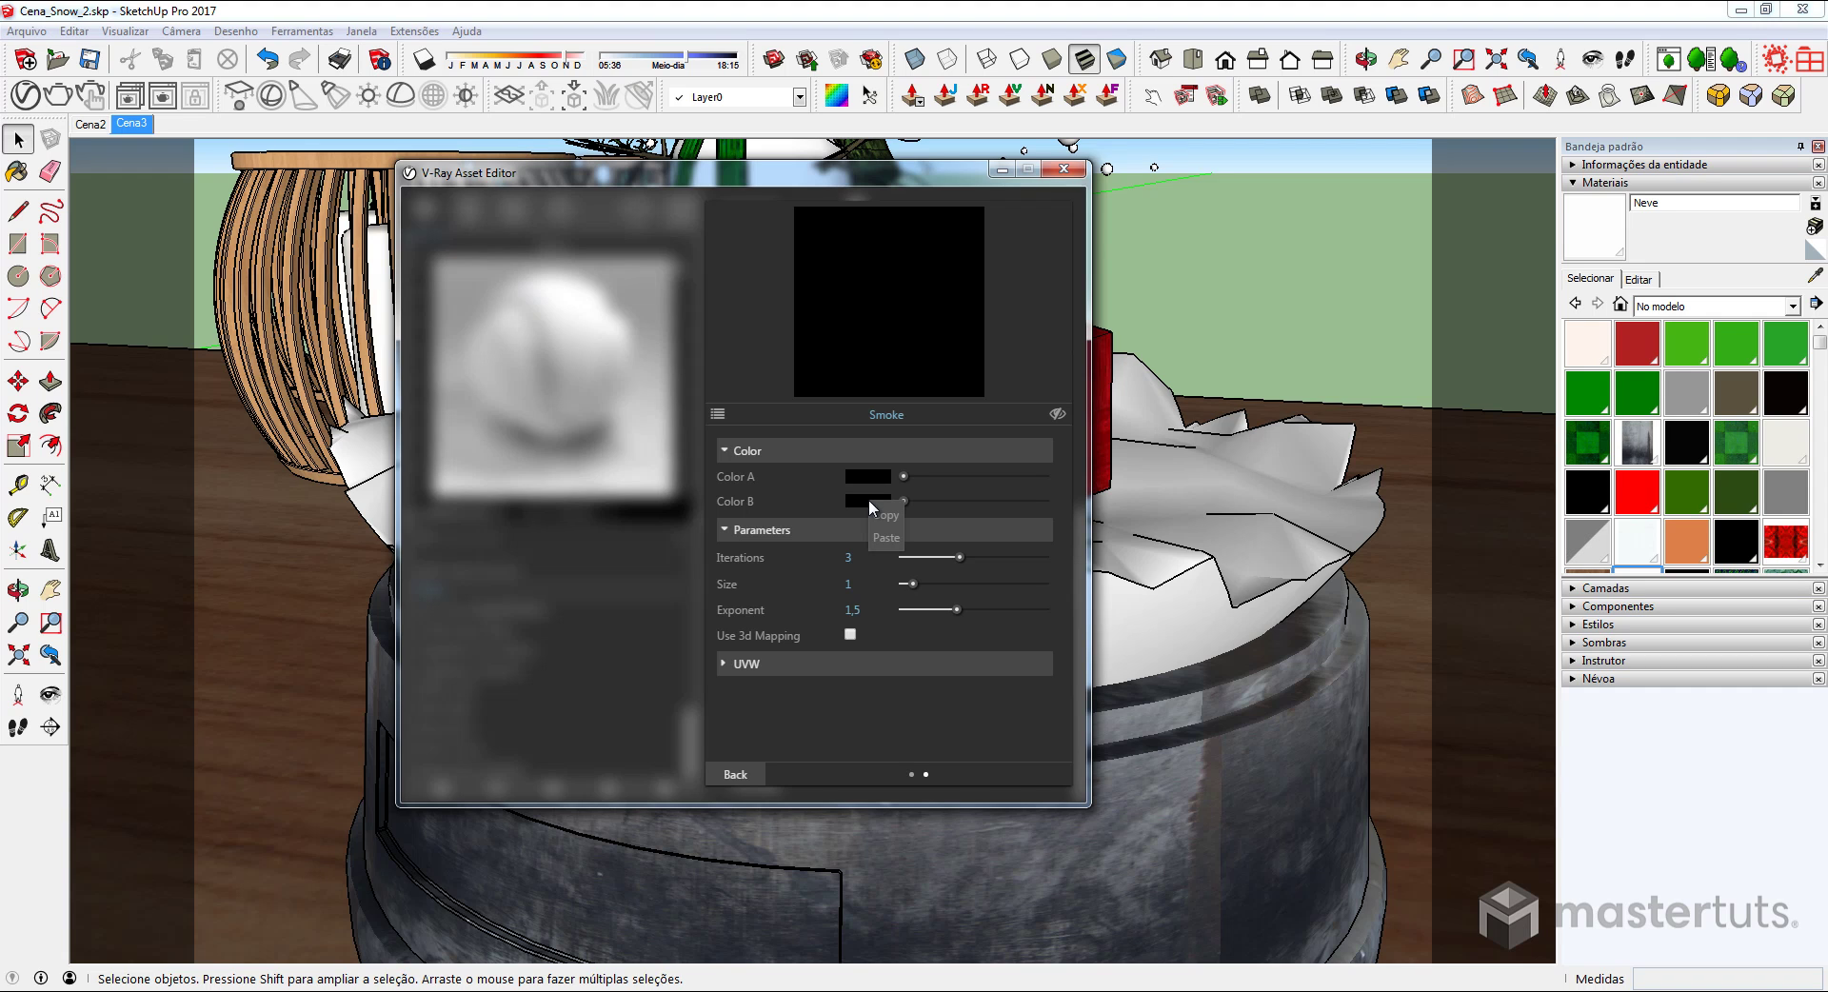
Set the smoke's Color B to white, iterations 2, exponent 0,5 and size 4
click(879, 541)
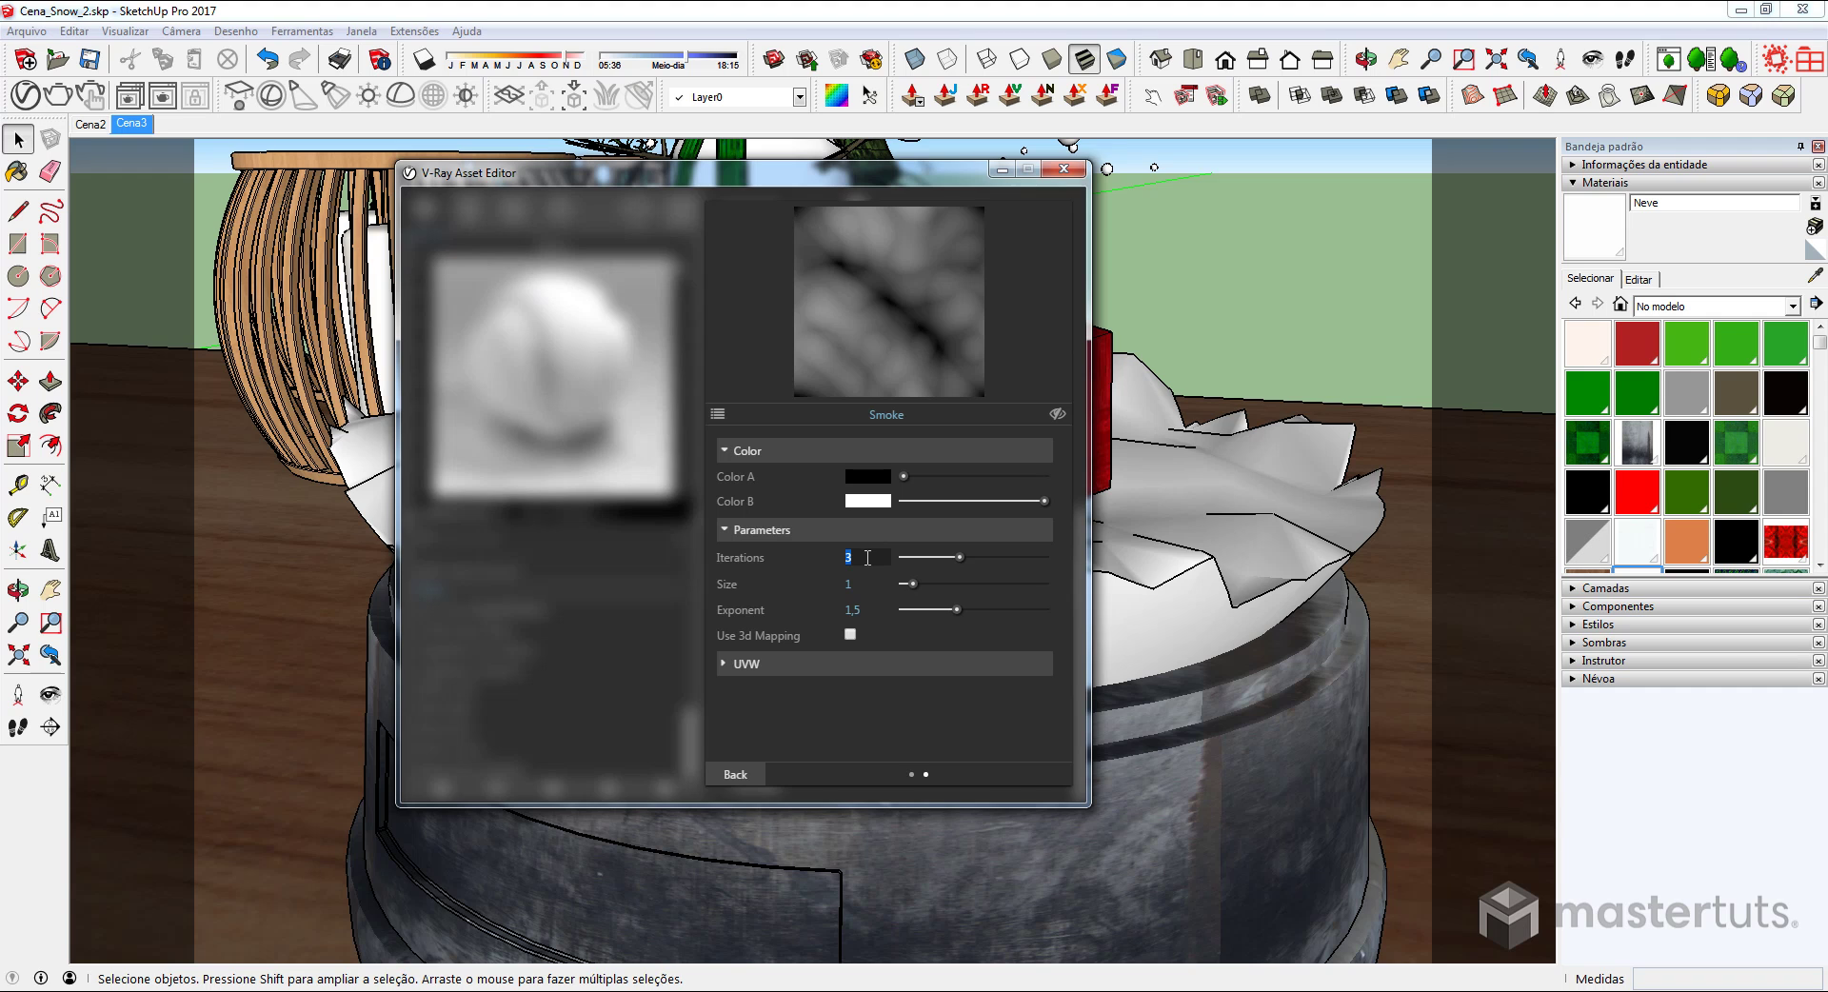
text(2)
click(857, 612)
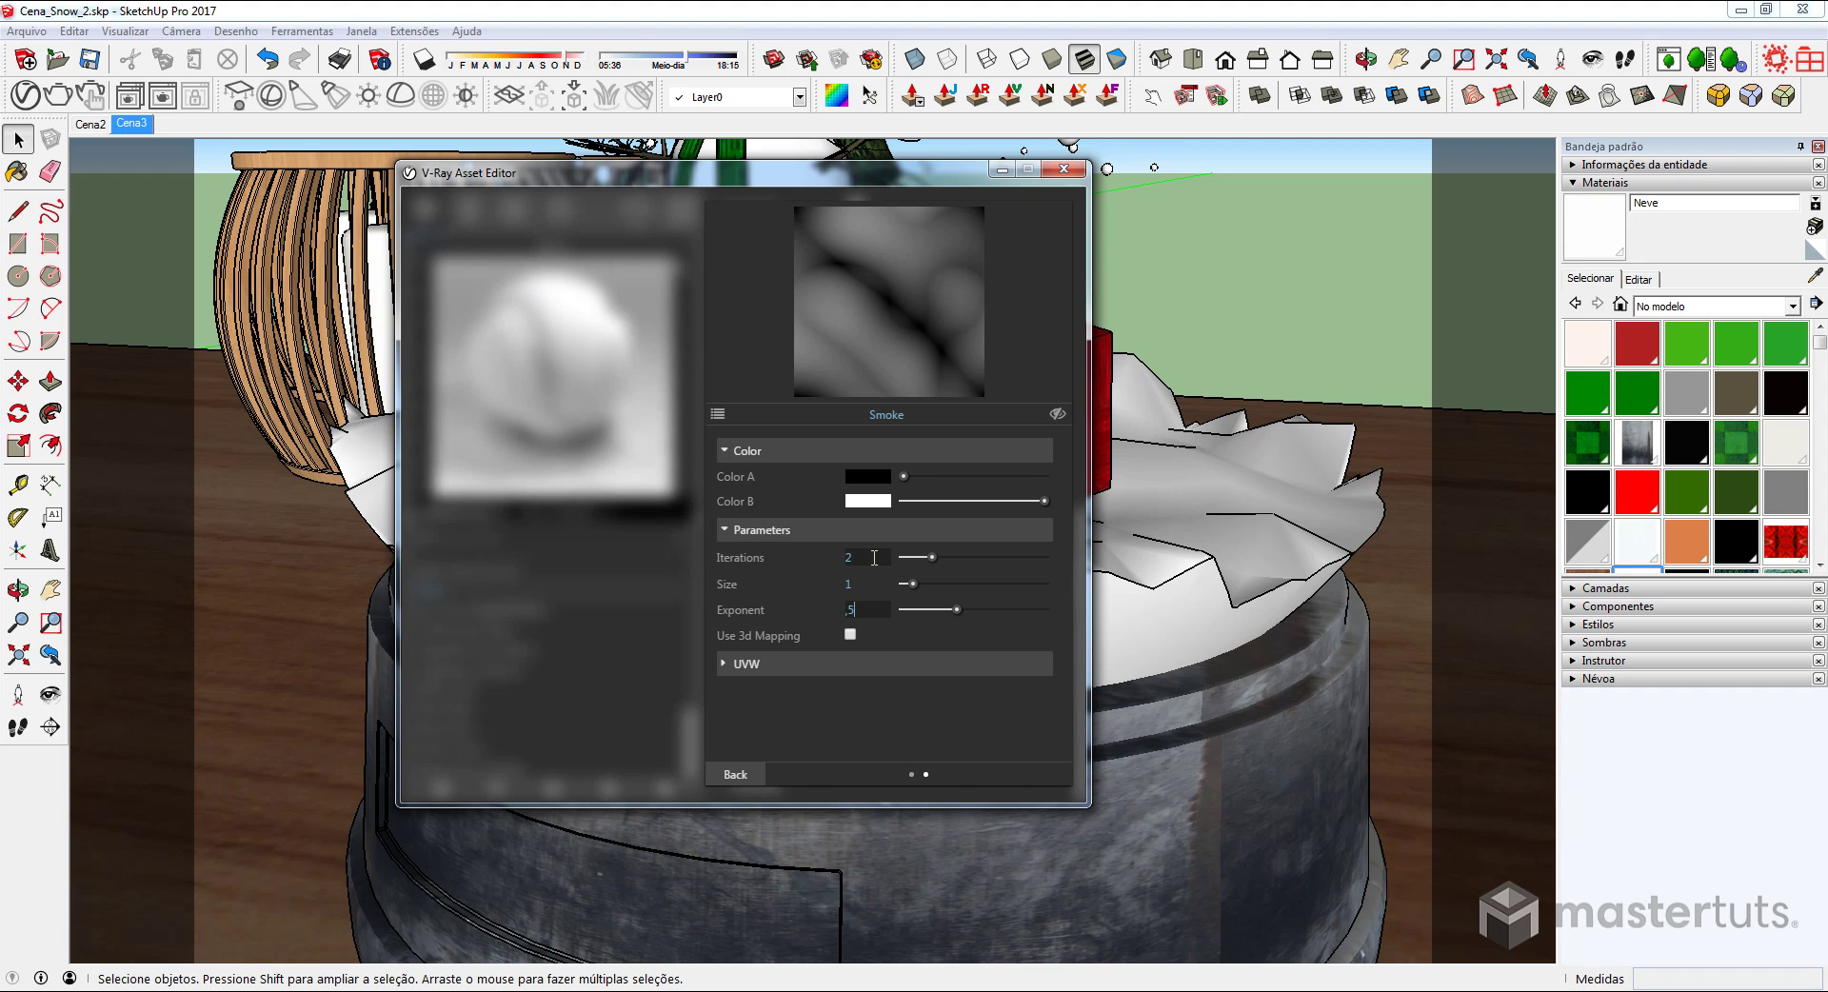
key(Return)
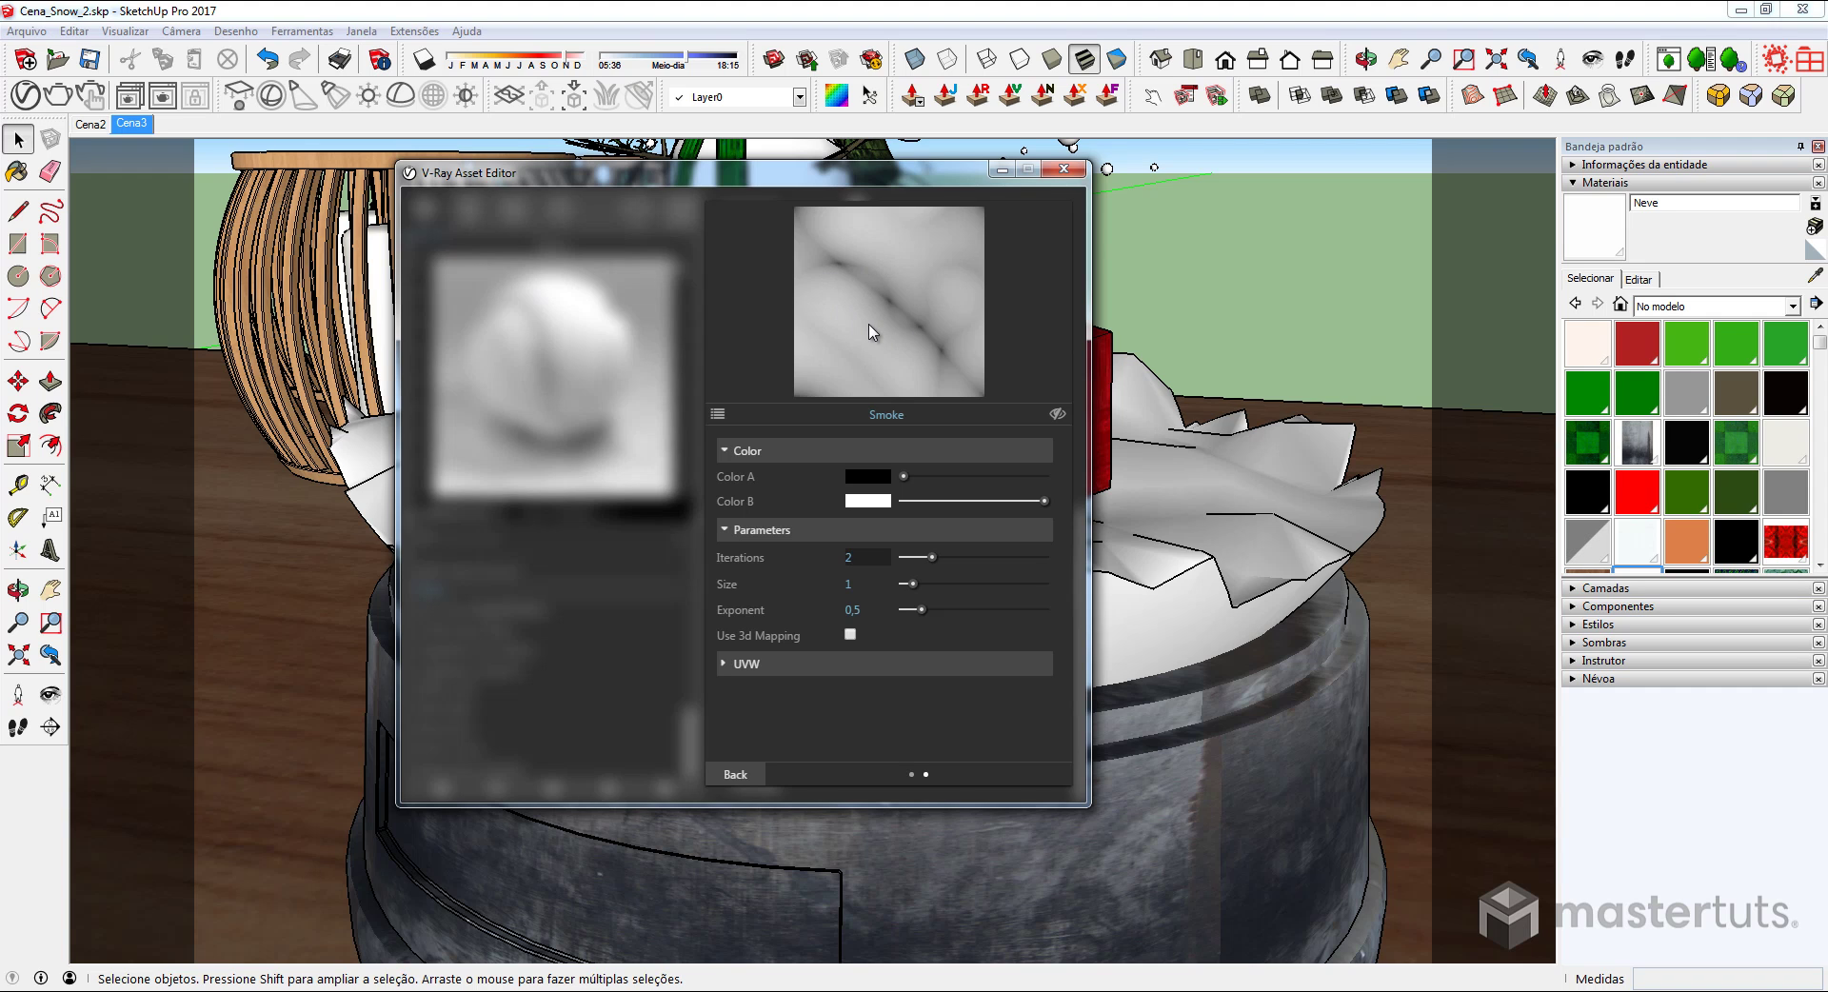
double_click(849, 584)
key(Return)
click(735, 774)
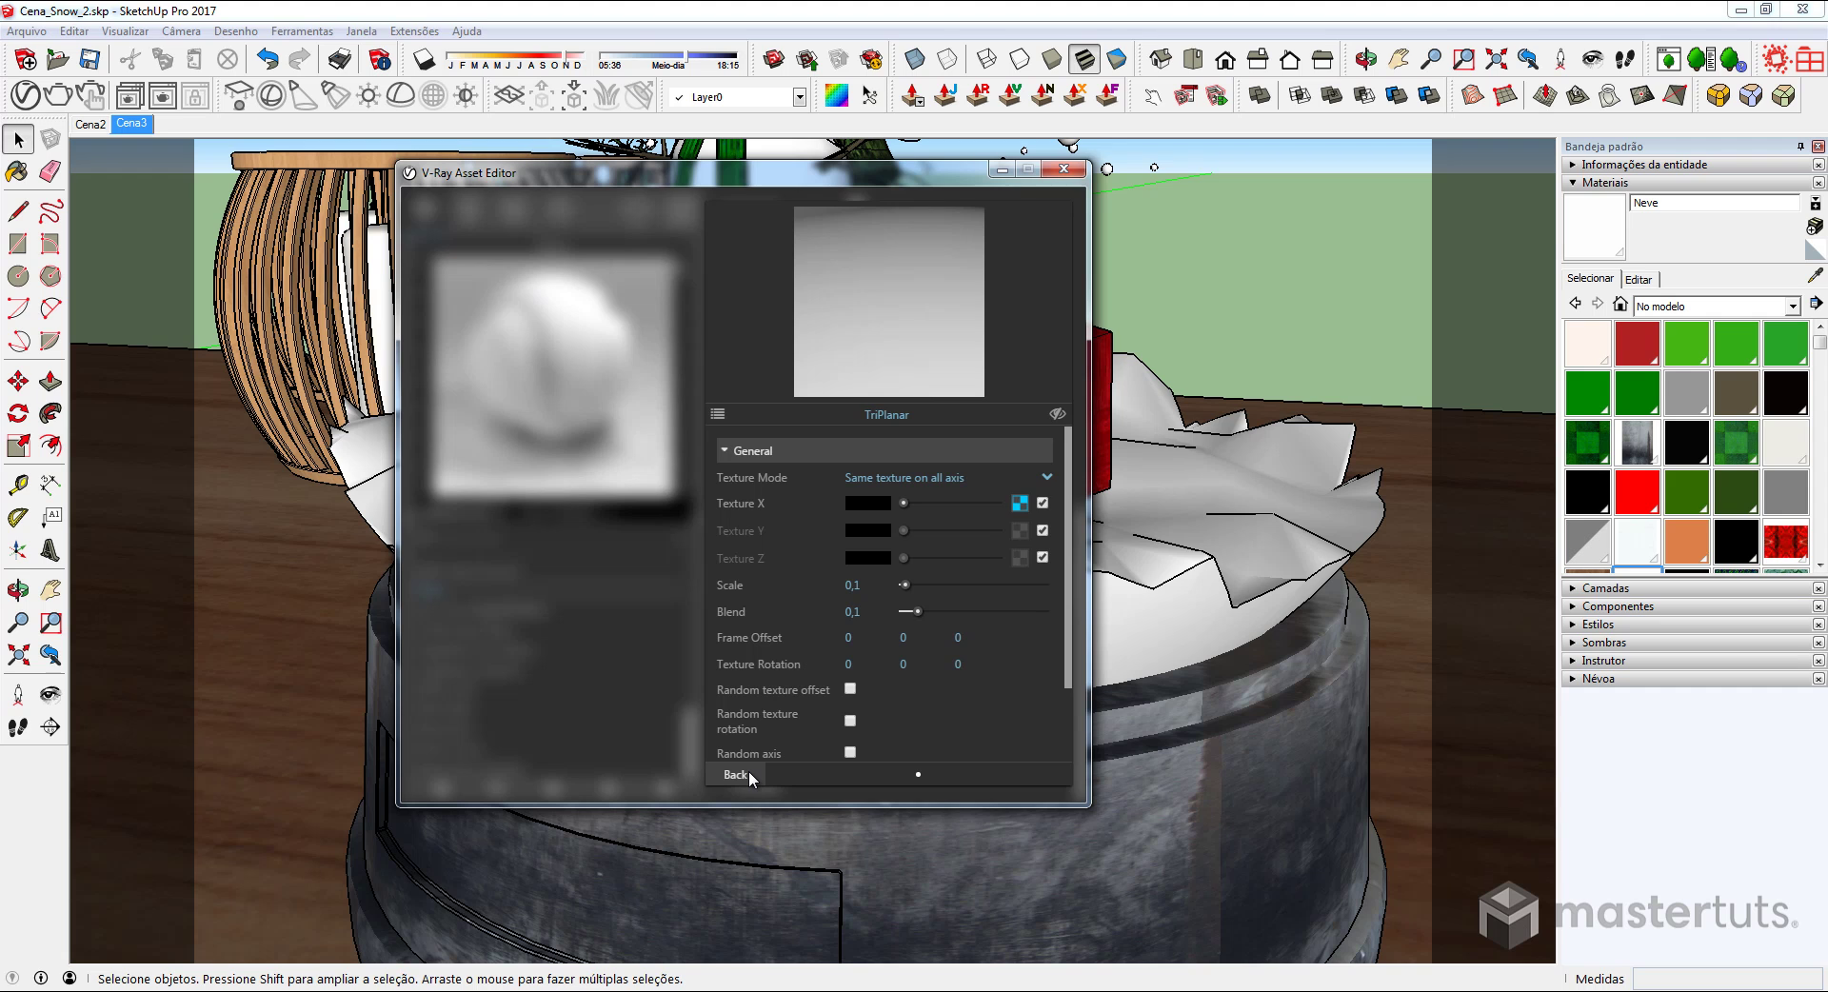
Back in the Neve material, set the TriPlanar bump multiplier from 1 to 0,01
click(748, 769)
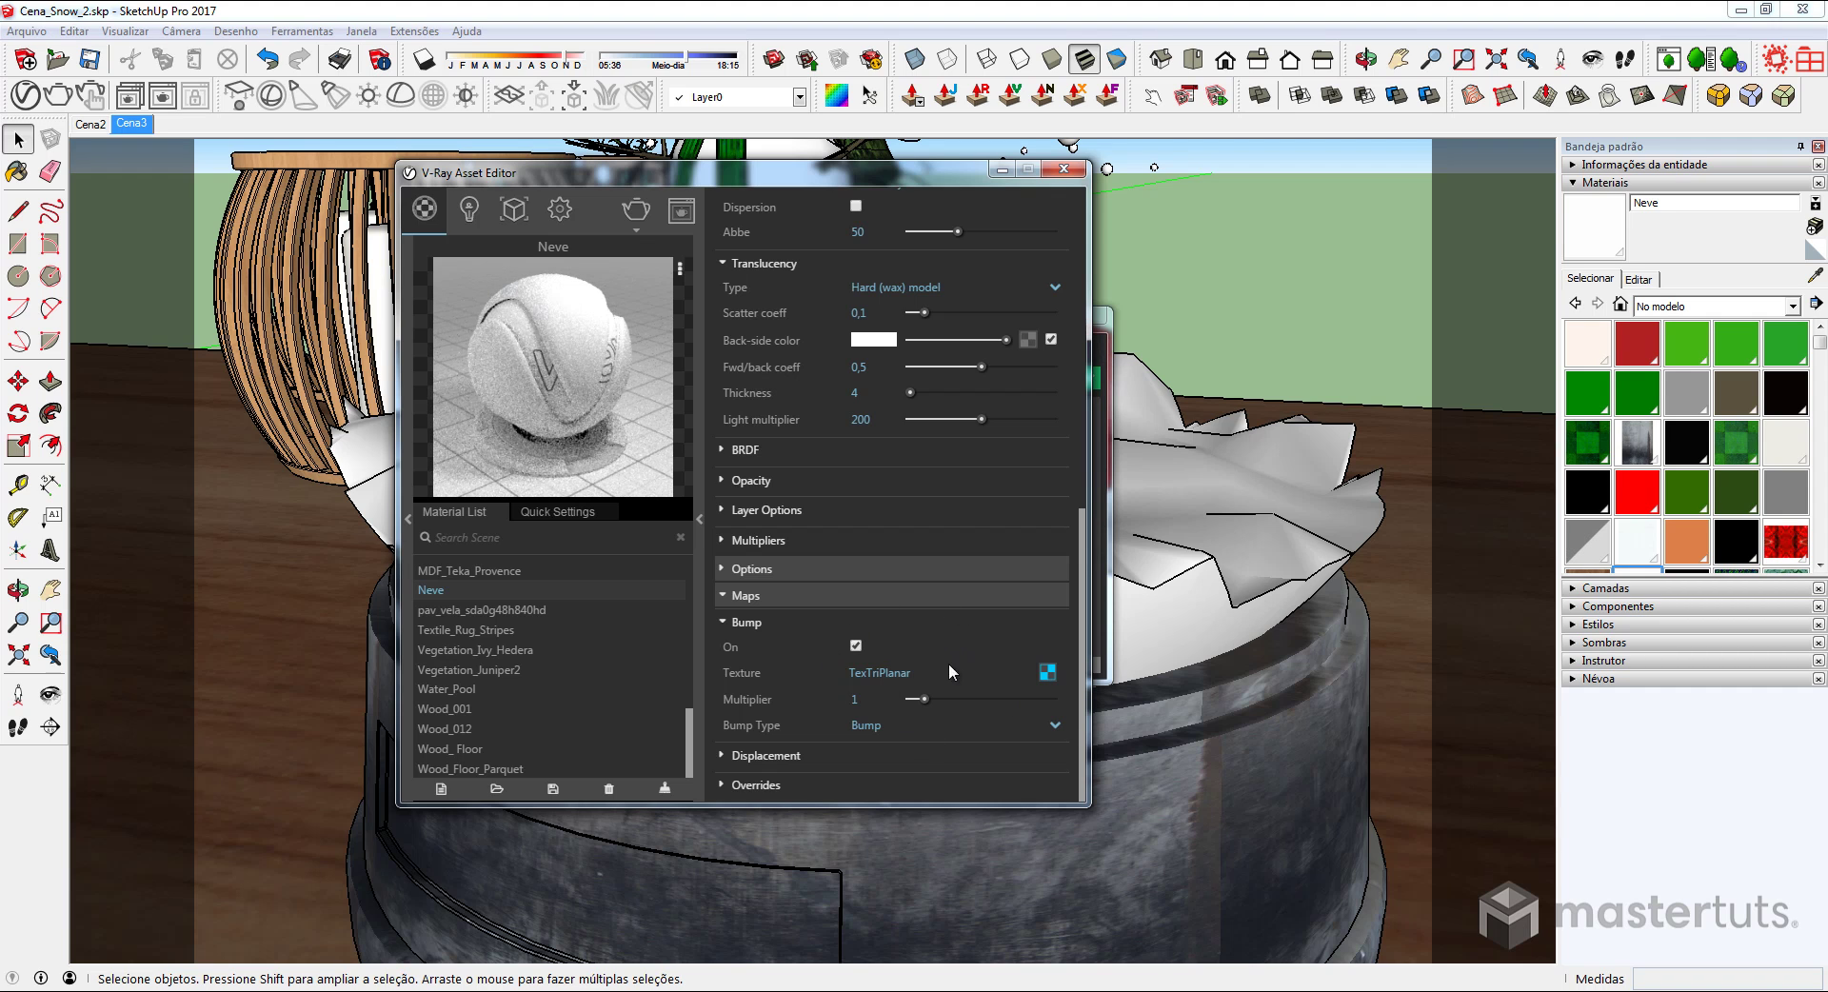
click(857, 698)
text(01)
key(Return)
Start a V-Ray render of the snow globe with the white, bumpy Neve snow
click(60, 97)
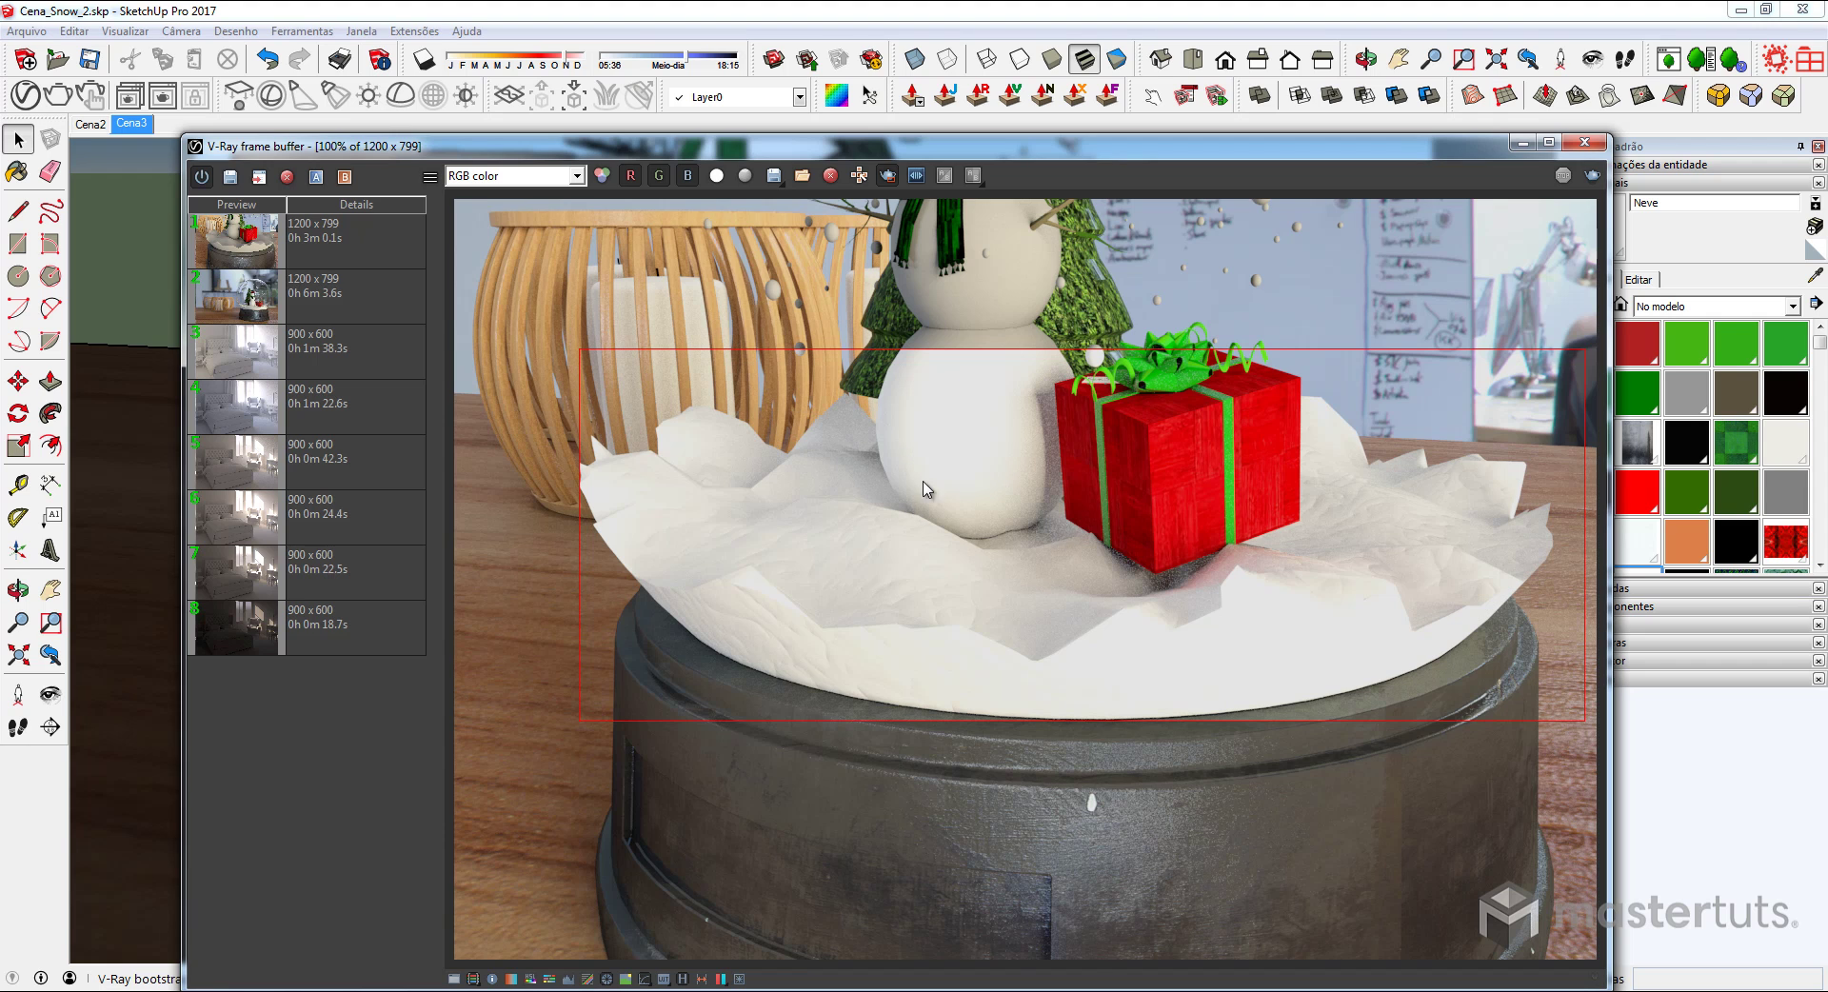
In the render history, view the older grey-snow render, then return to the new white-snow one
click(314, 255)
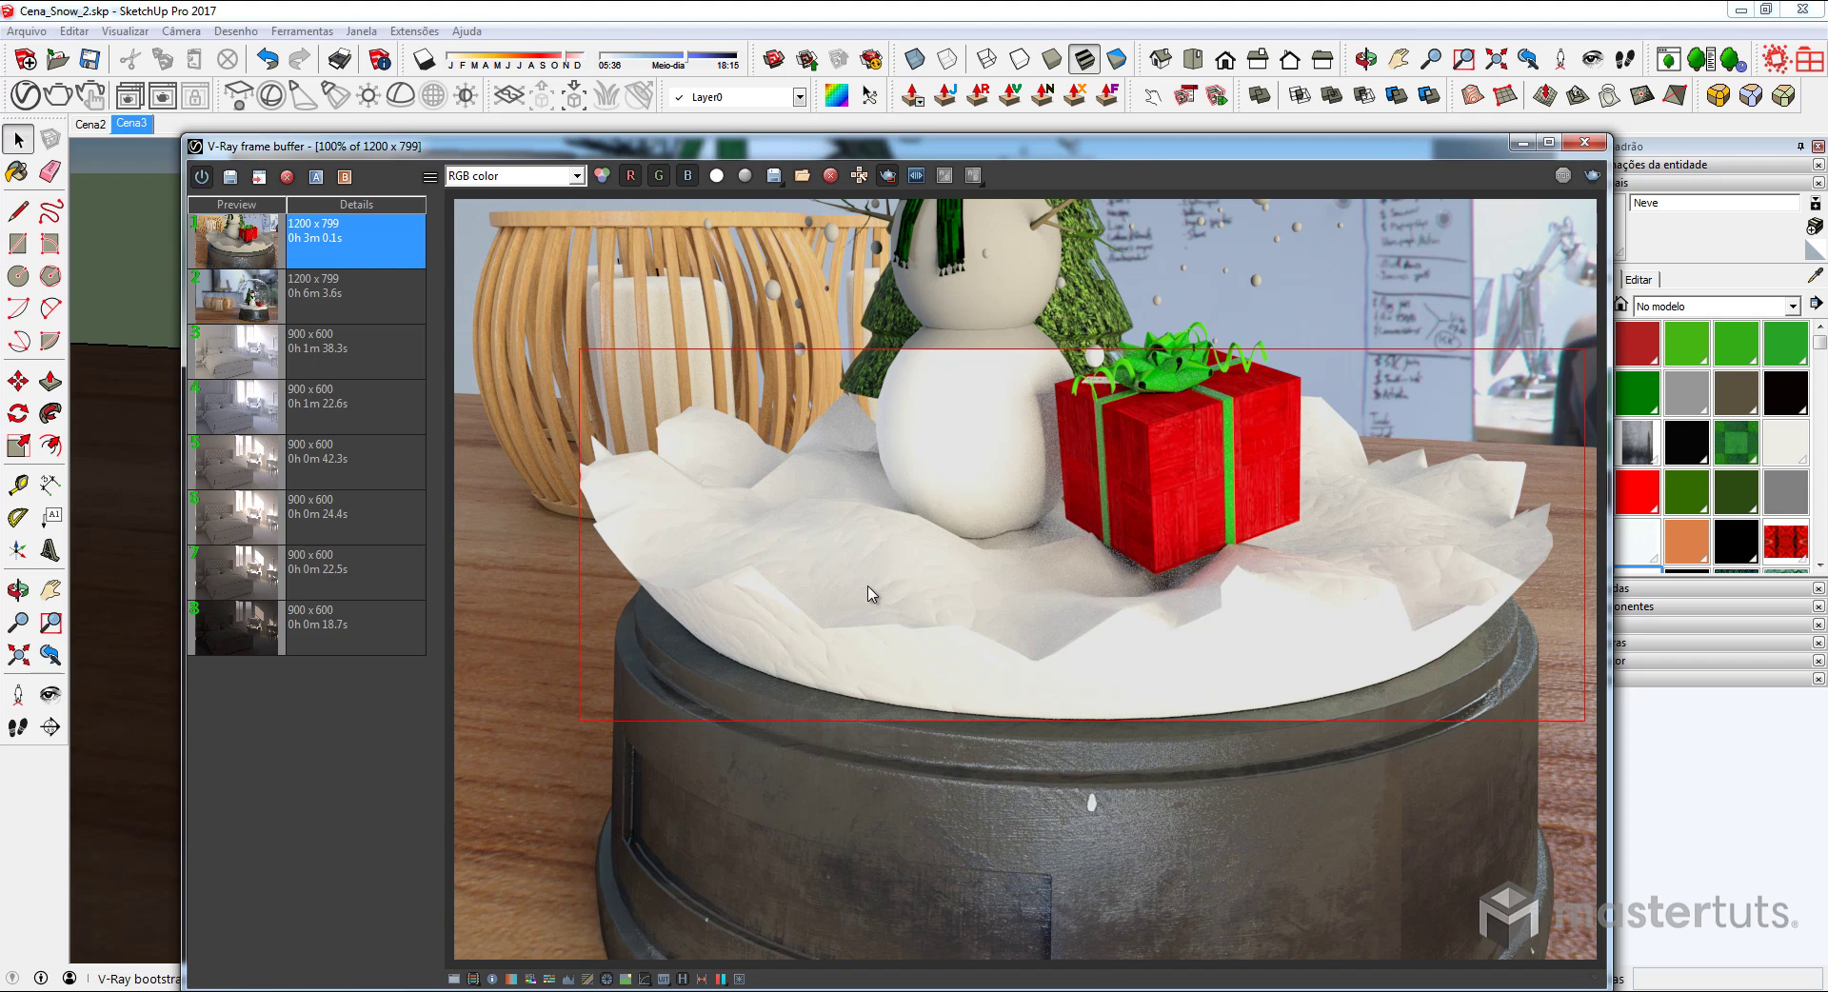
double_click(245, 239)
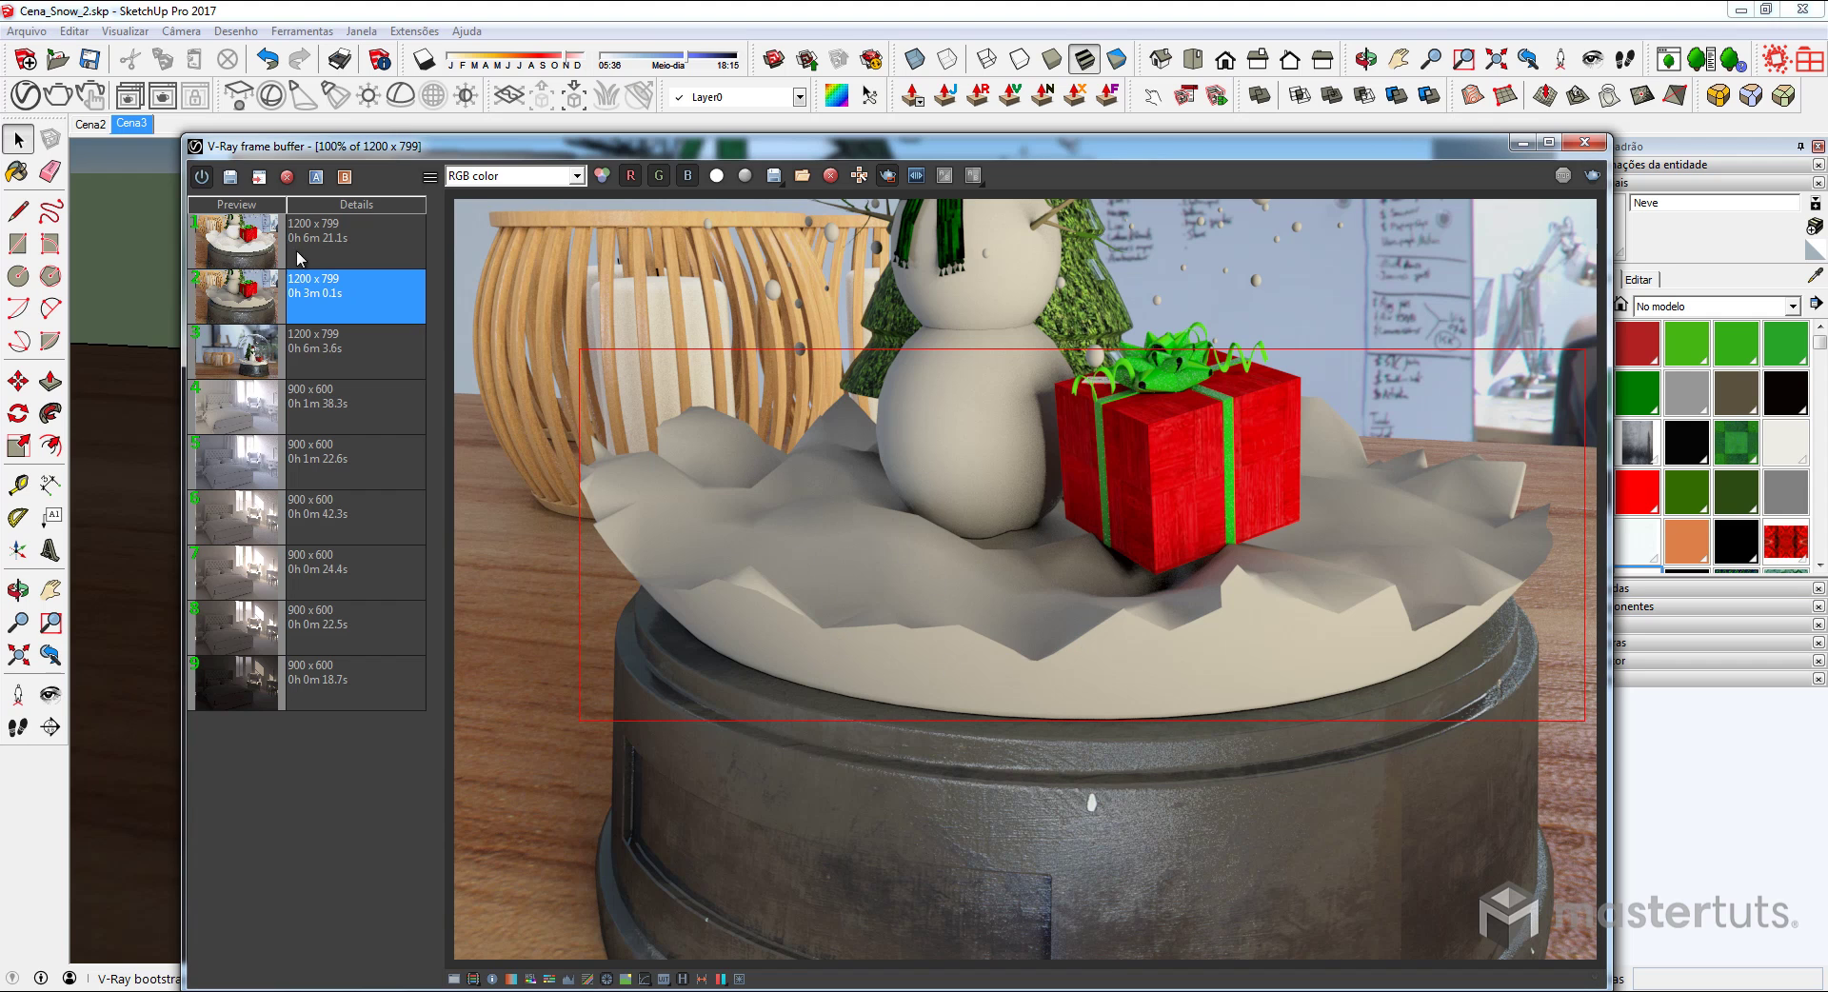
double_click(268, 248)
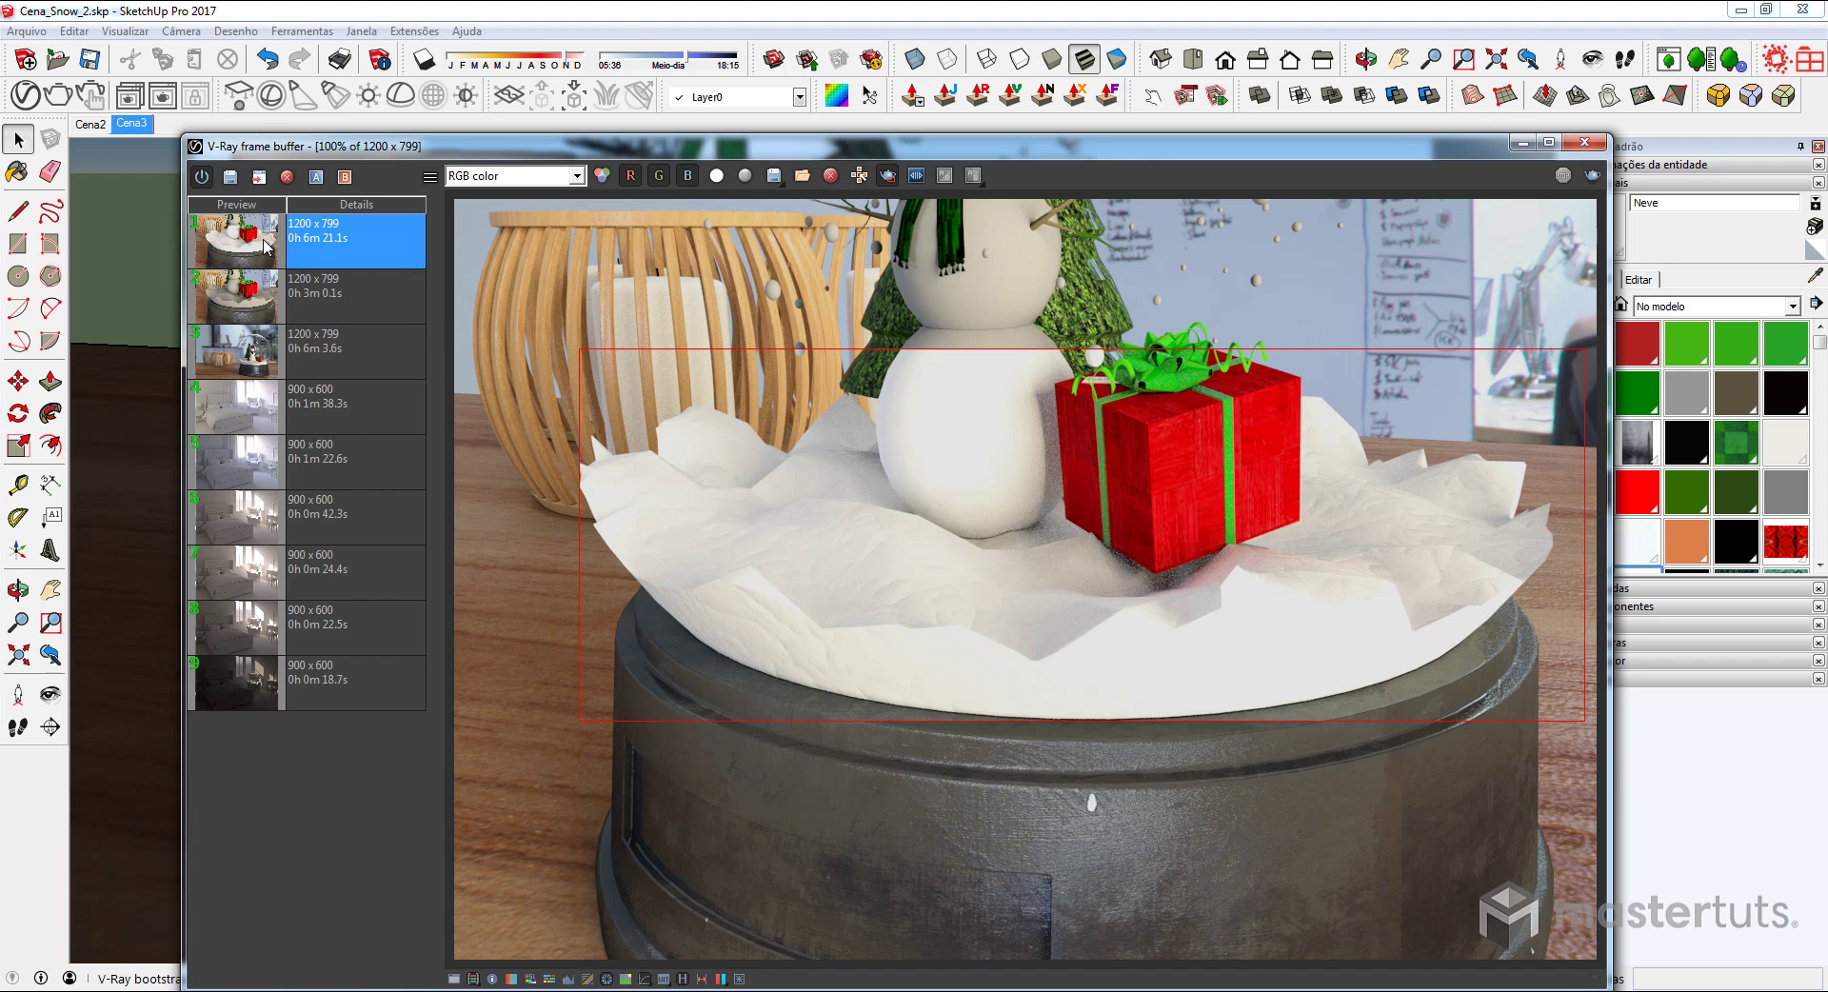